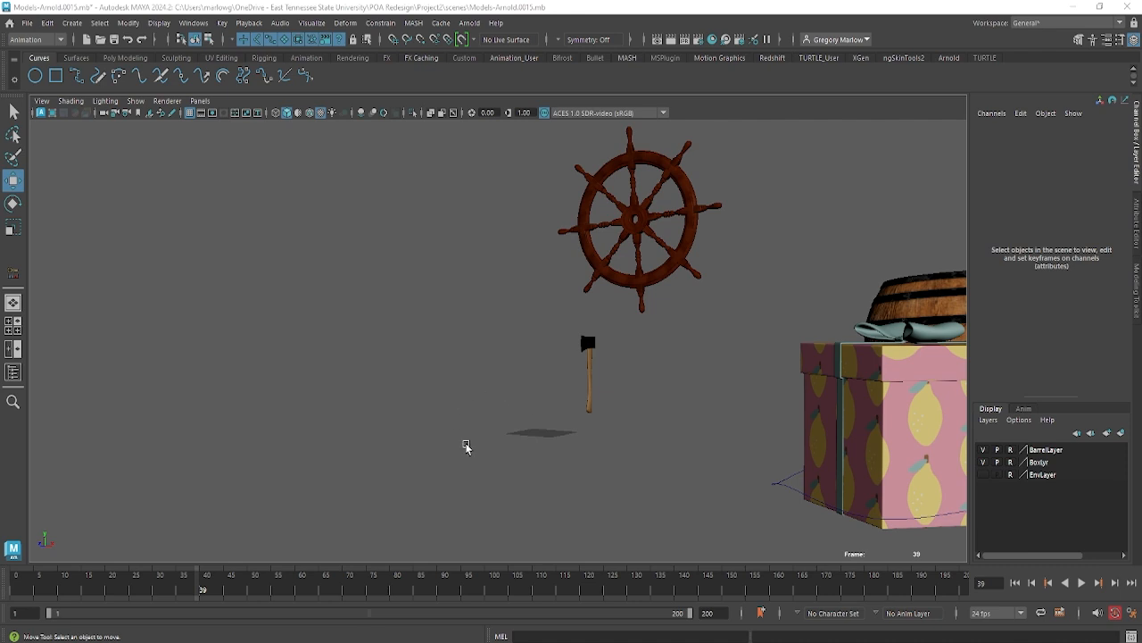
Select the whole axe, handle and head, and move it over to the gift box for a size comparison.
click(586, 367)
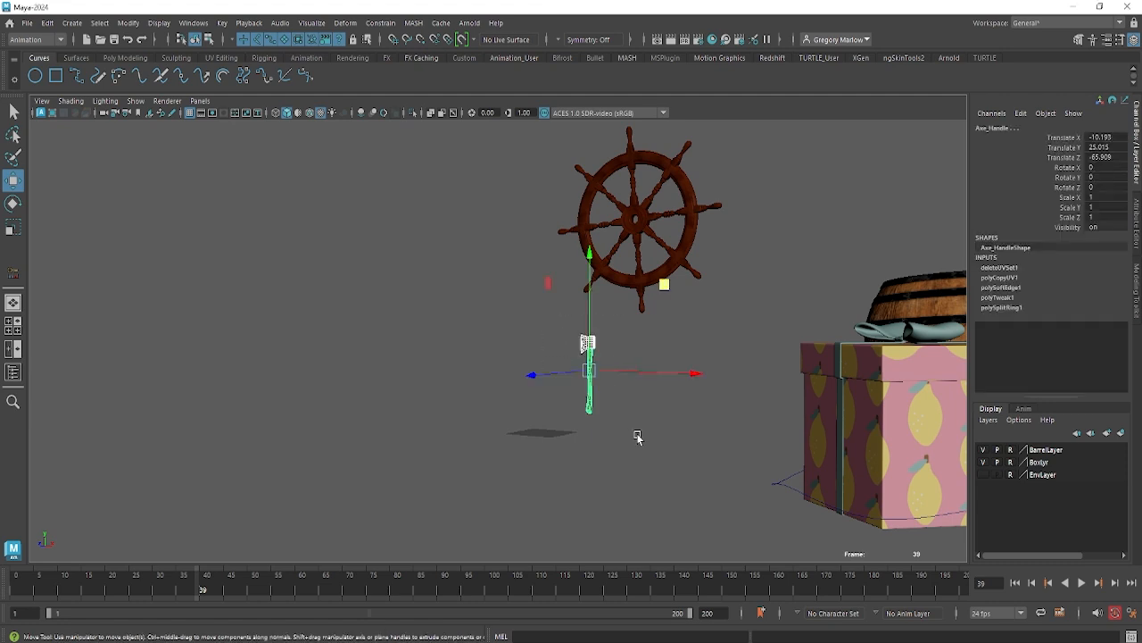
click(580, 455)
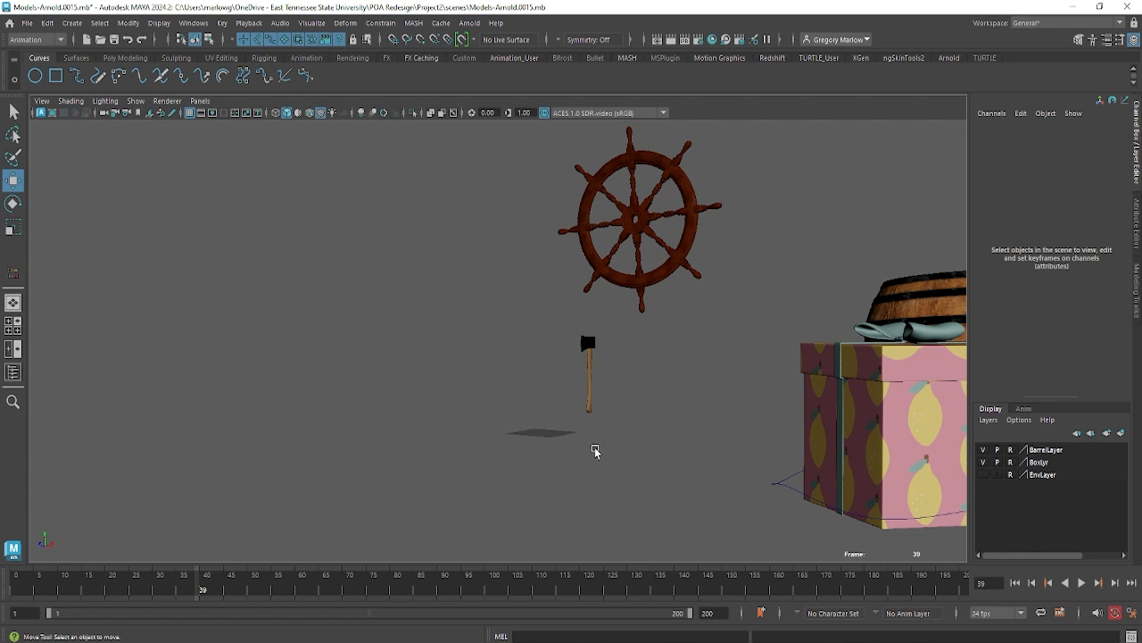
click(576, 350)
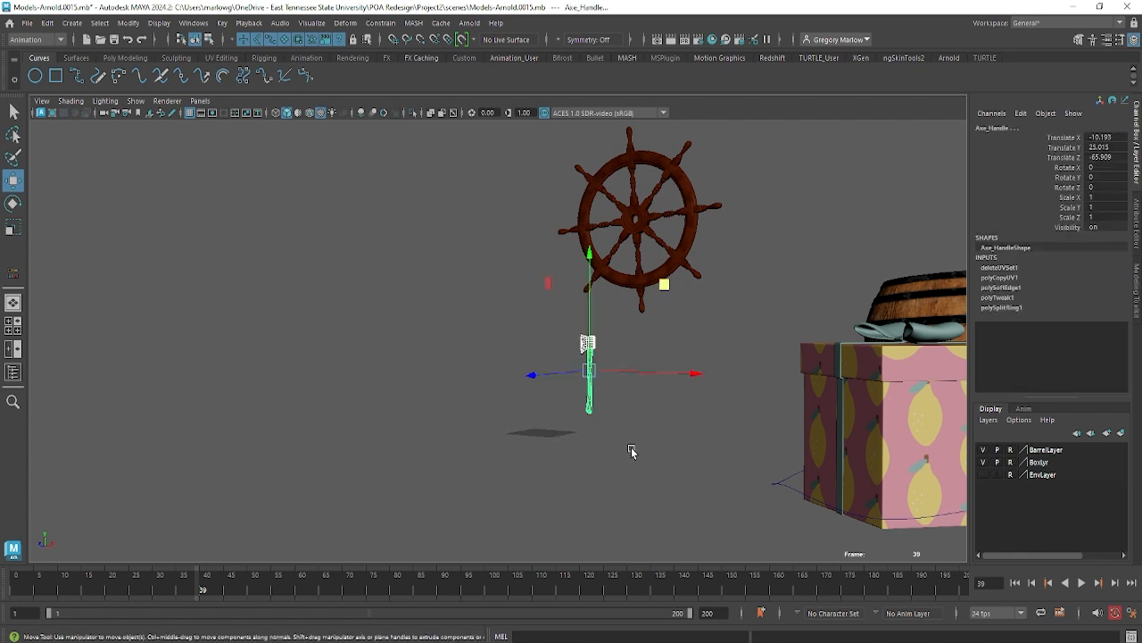
drag(654, 390, 821, 377)
alt+drag(785, 434, 802, 458)
alt+middle_drag(802, 458, 608, 284)
drag(553, 304, 398, 525)
drag(537, 480, 697, 533)
alt+drag(687, 531, 535, 534)
alt+middle_drag(536, 534, 691, 599)
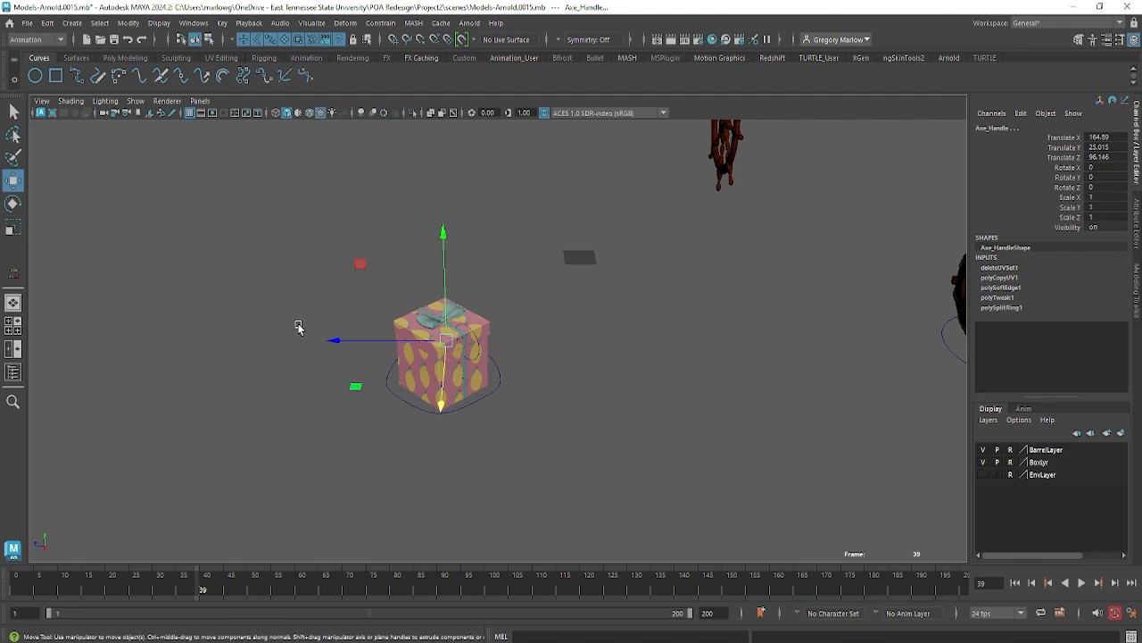
Show the scene in wireframe and scale the axe up uniformly to about 1.51, comparing it with the gift box.
key(f)
key(4)
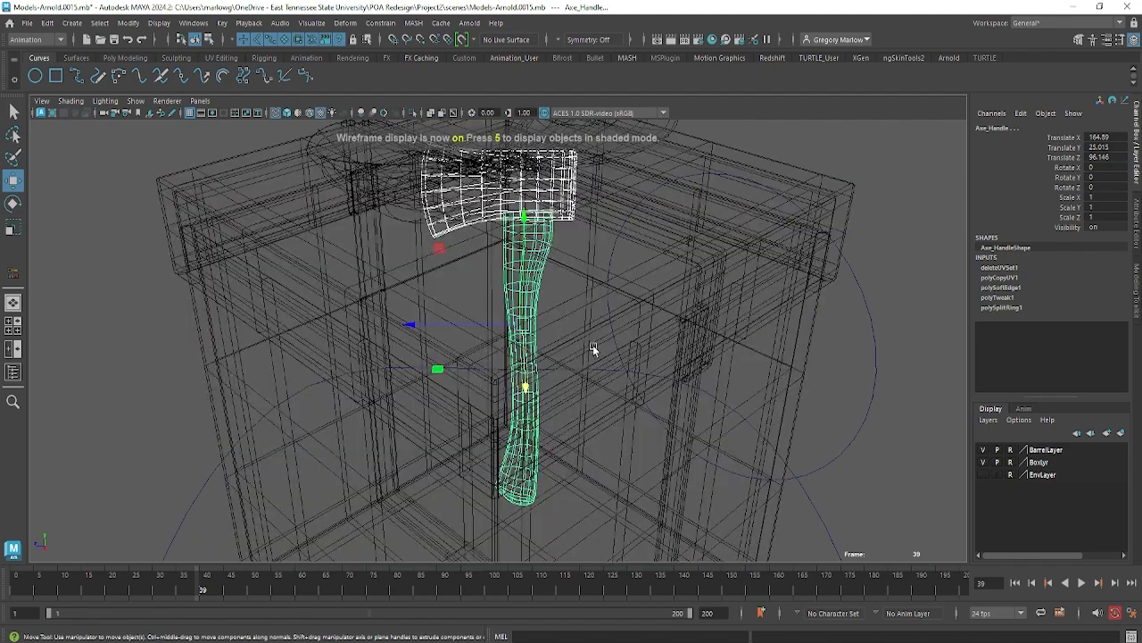
alt+drag(592, 345, 681, 319)
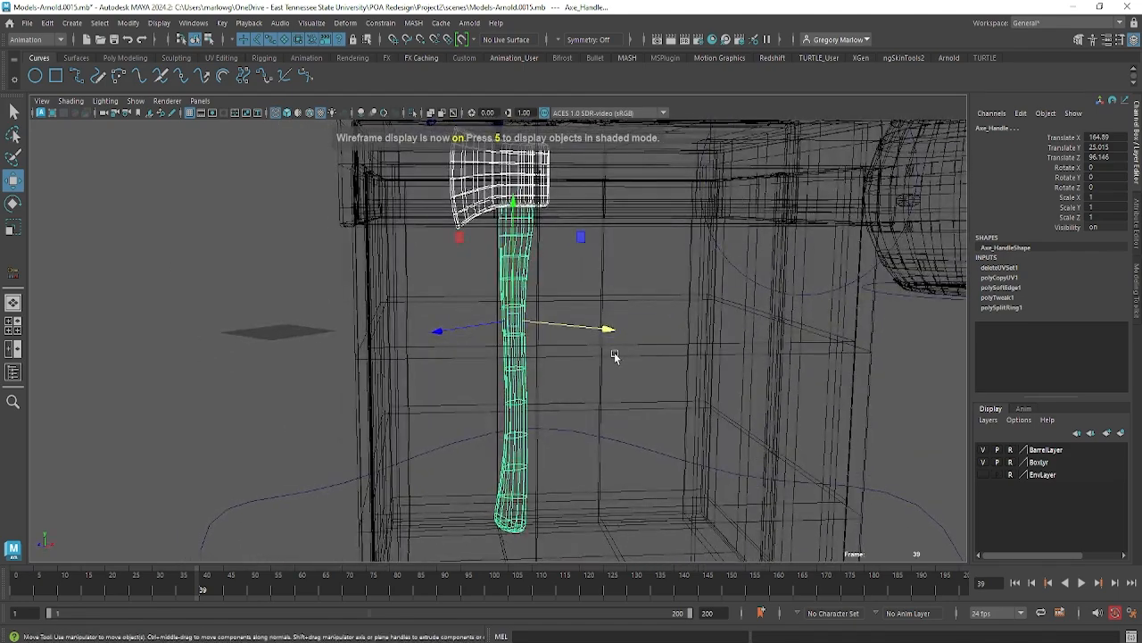
key(r)
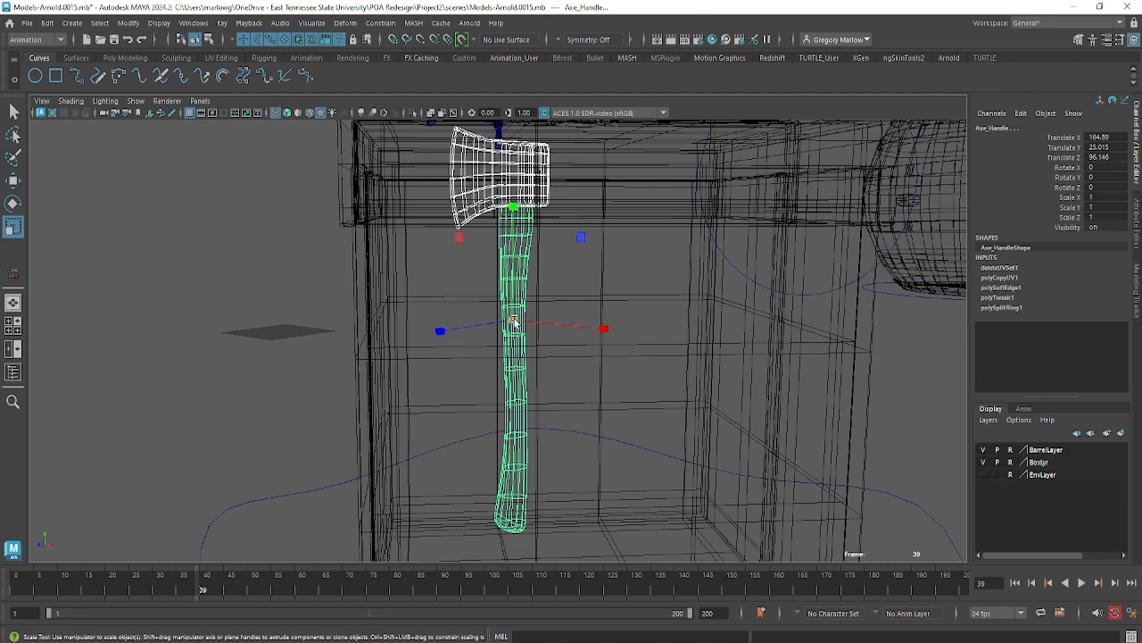
drag(515, 322, 629, 348)
alt+right_drag(789, 425, 453, 369)
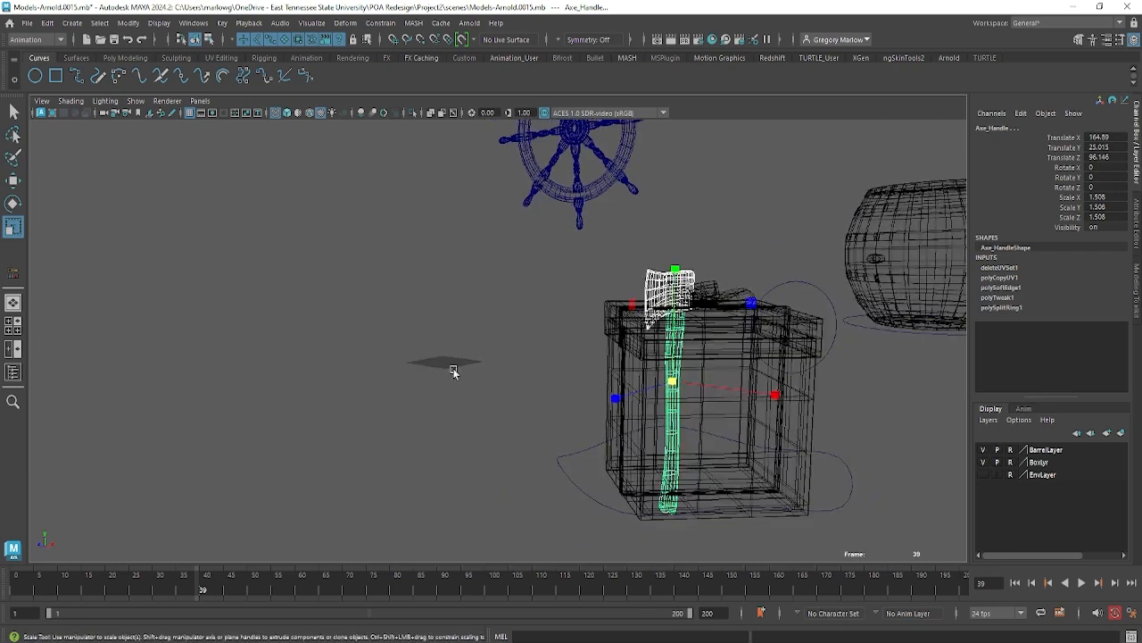
alt+drag(452, 369, 657, 382)
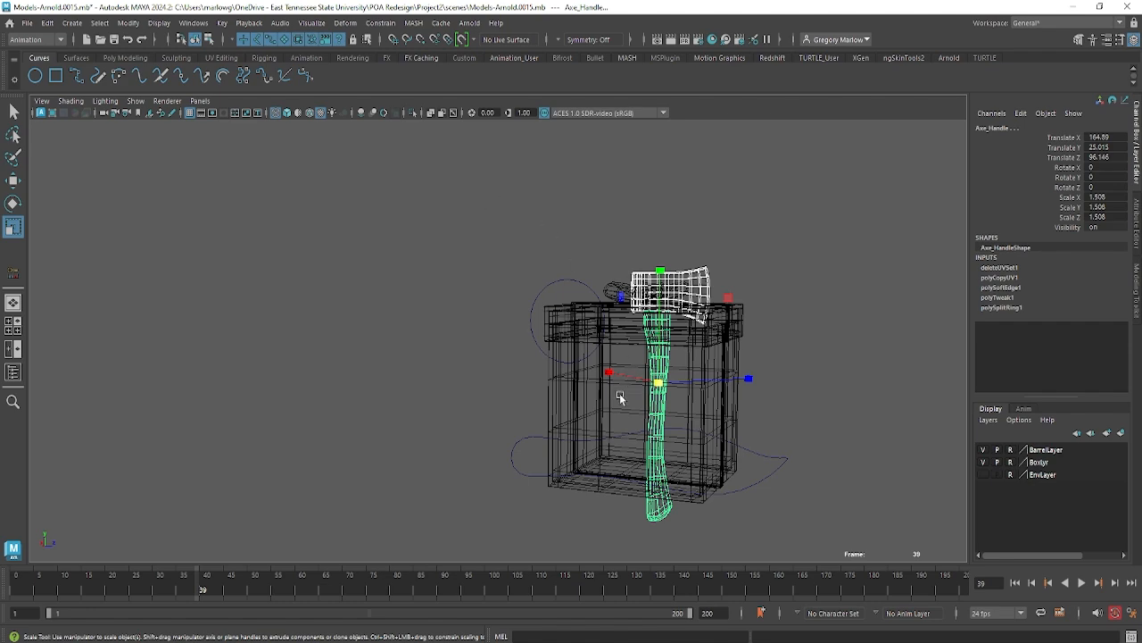
alt+drag(621, 397, 357, 417)
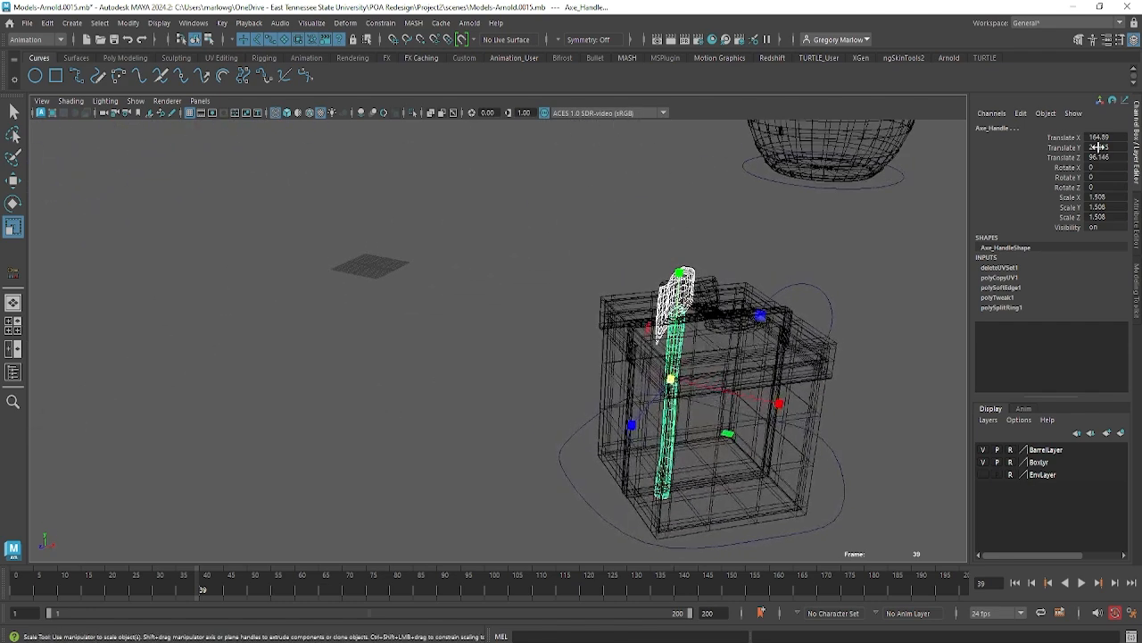
Set the axe's X, Y and Z translation to 0 to place it at the world origin.
drag(1100, 137, 1106, 157)
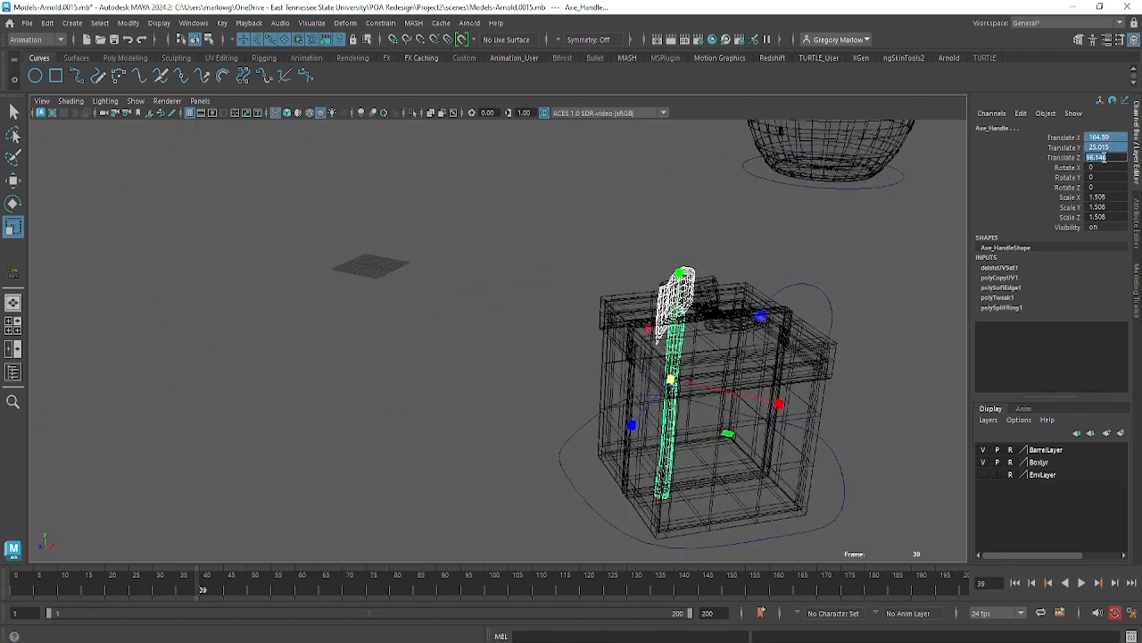
text(0)
key(Return)
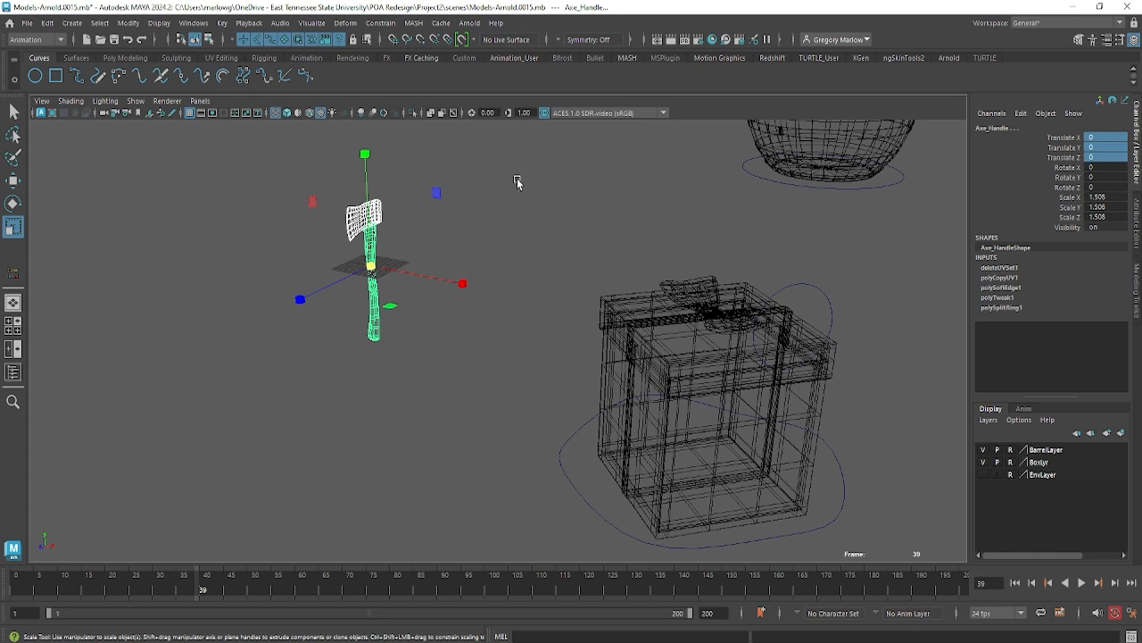
Reselect the whole axe and raise it about 33.7 units in Y so the handle's base rests on the grid.
click(518, 182)
drag(297, 155, 479, 306)
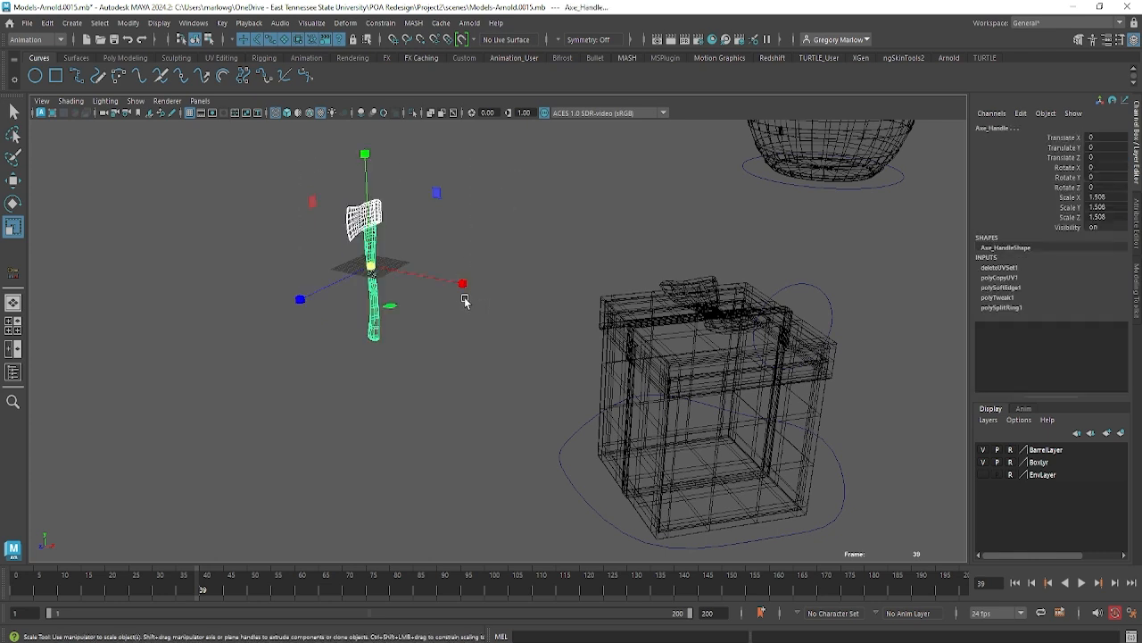
key(w)
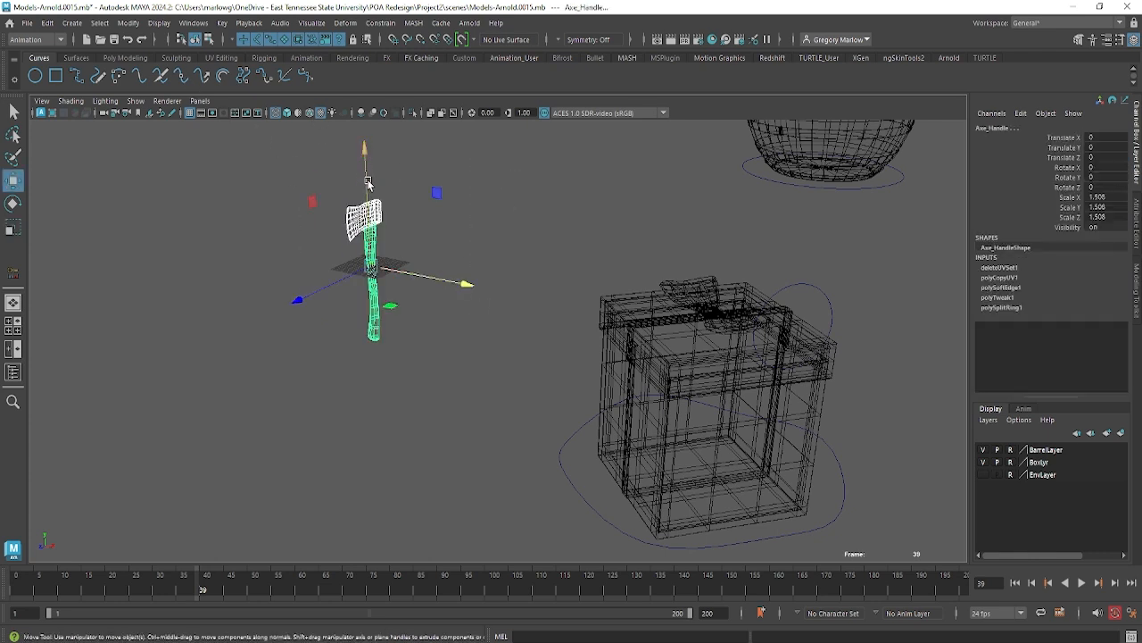
drag(370, 179, 360, 107)
alt+drag(395, 263, 235, 184)
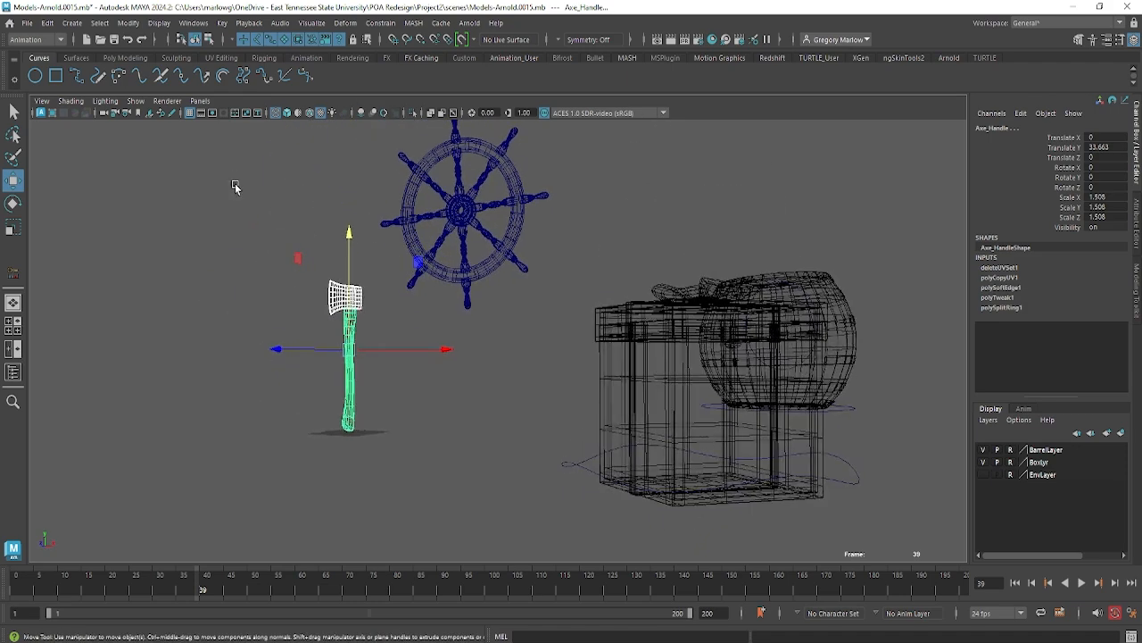
click(136, 101)
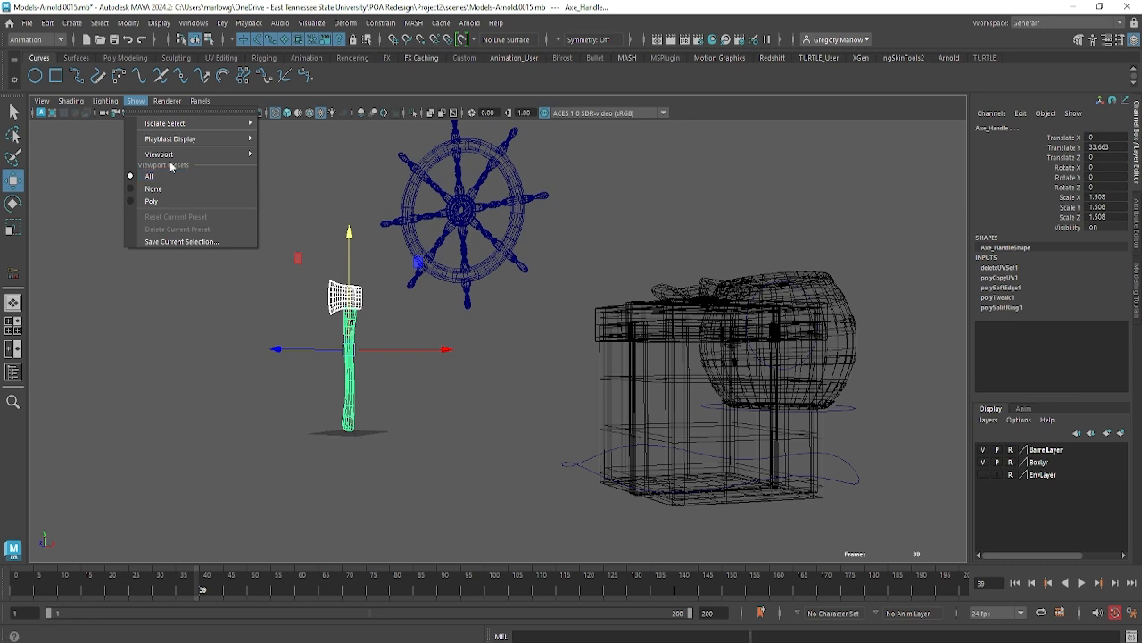
mouse_move(171, 156)
click(177, 336)
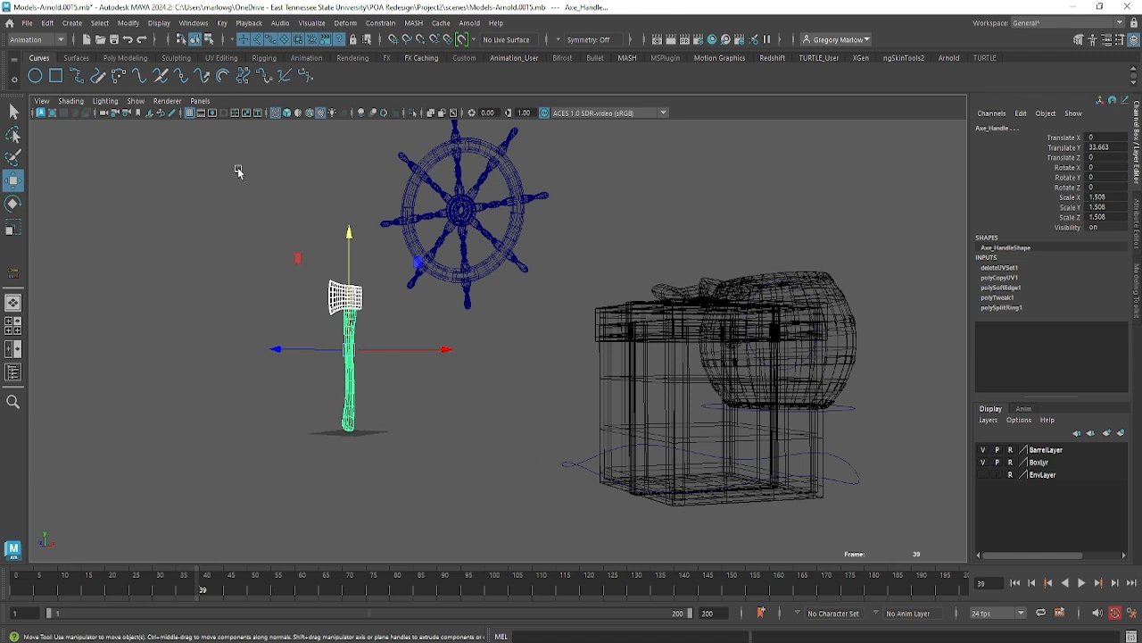
Freeze the axe's transformations and delete its construction history.
click(130, 22)
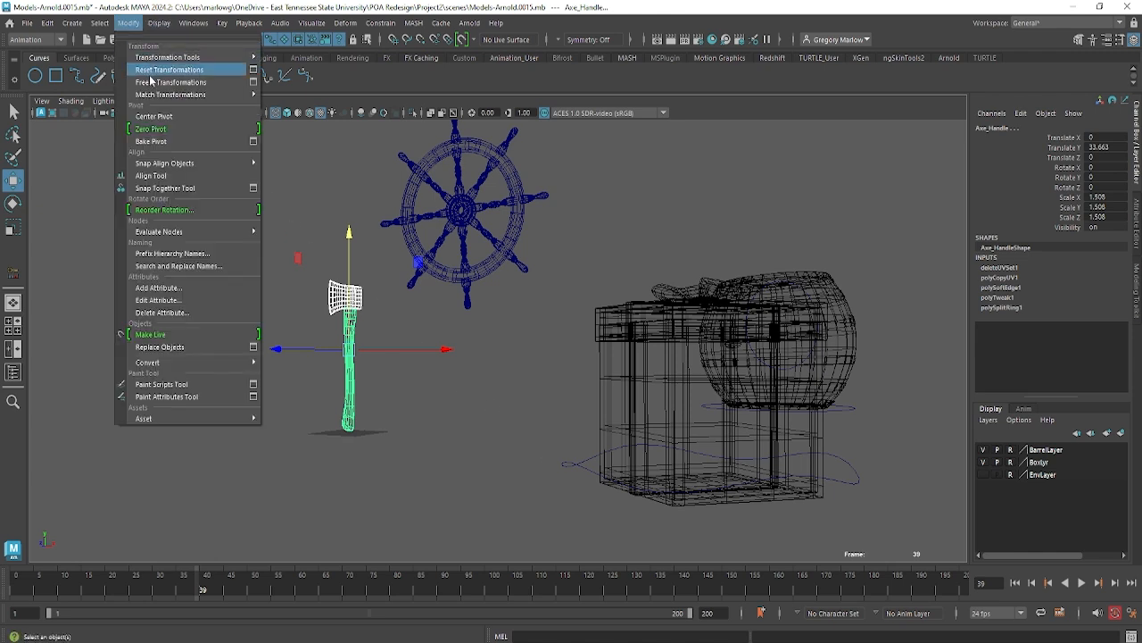
click(153, 70)
click(47, 22)
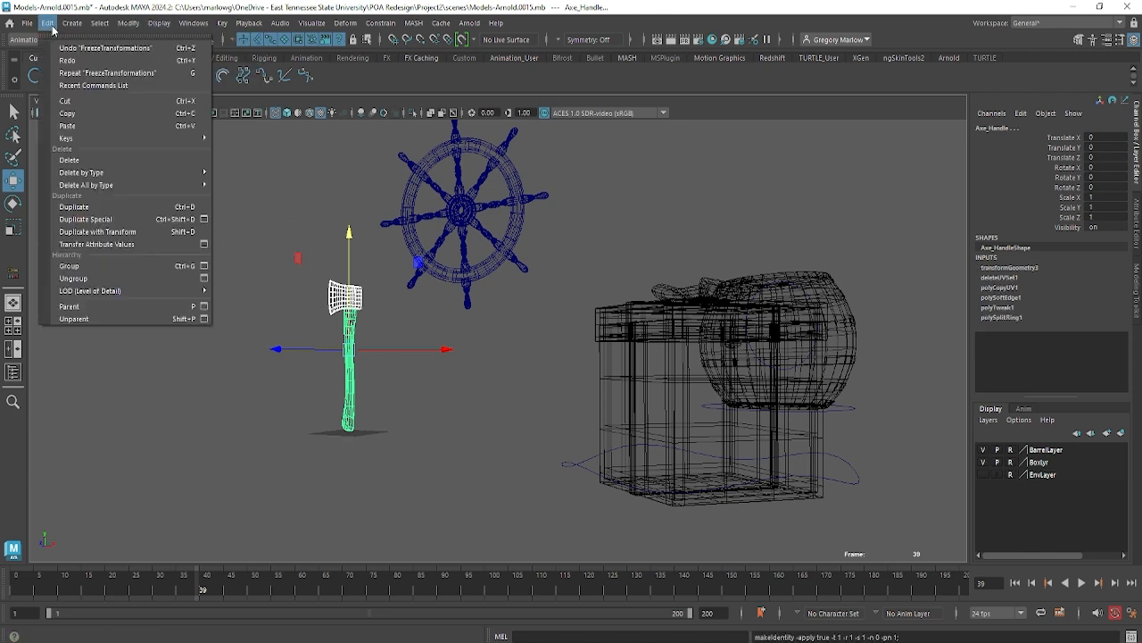
mouse_move(92, 172)
click(241, 172)
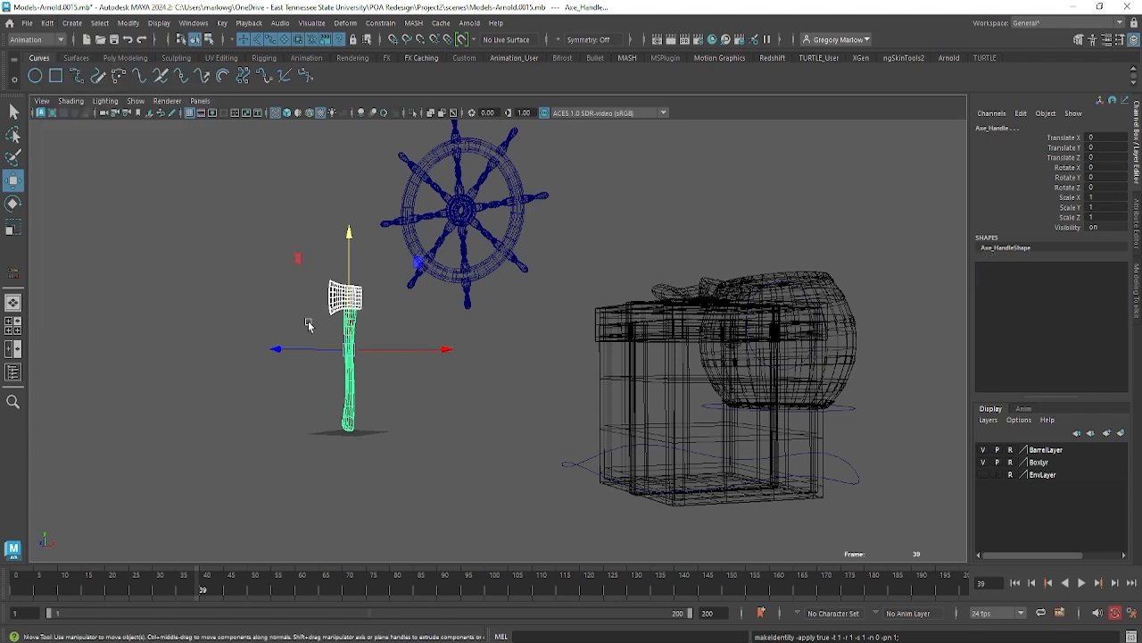
Return to textured shaded display and inspect the axe from several sides, framing its handle.
click(250, 334)
key(6)
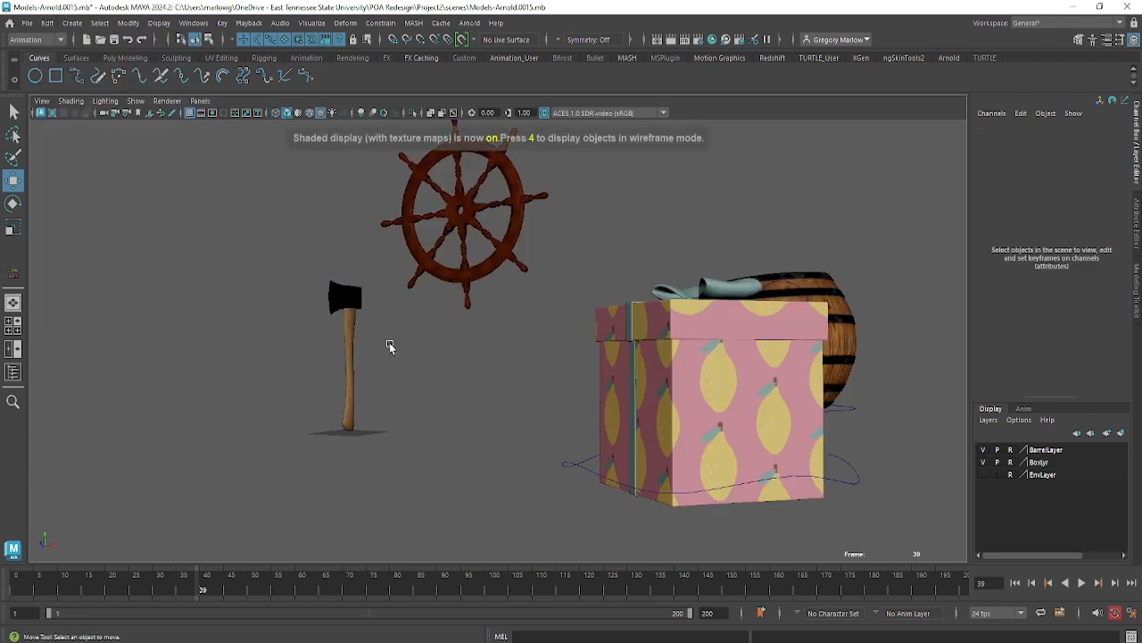
mouse_move(390, 344)
alt+mouse_down()
mouse_move(375, 354)
mouse_move(421, 357)
mouse_move(752, 523)
mouse_move(701, 383)
mouse_move(744, 429)
mouse_move(637, 420)
alt+mouse_up()
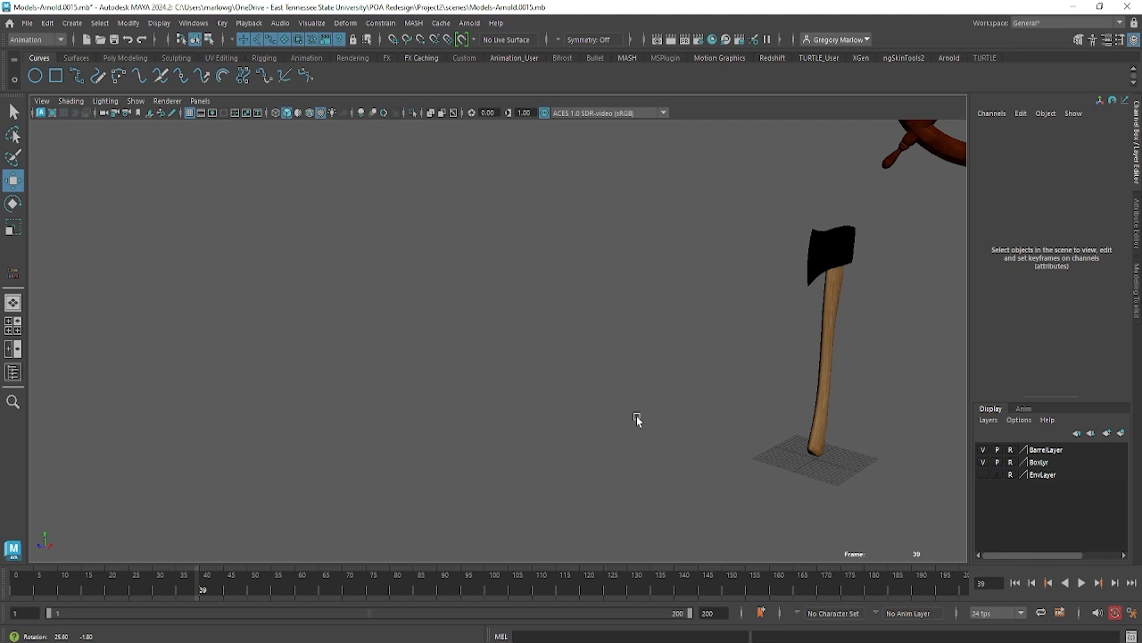
click(796, 382)
key(f)
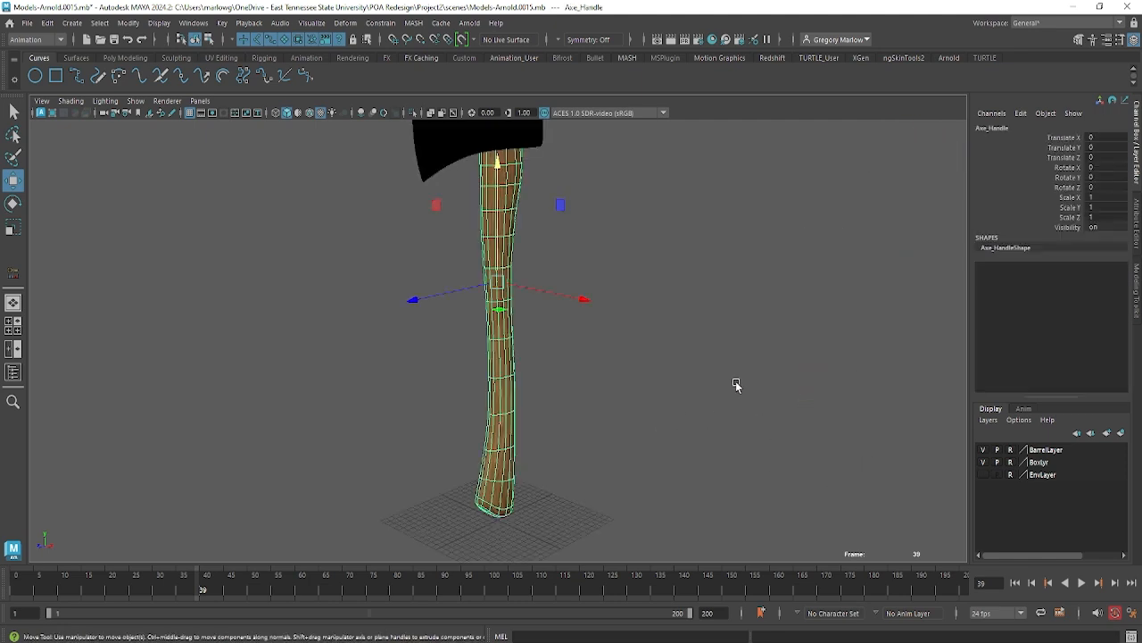
alt+drag(712, 391, 612, 375)
alt+middle_drag(613, 375, 701, 454)
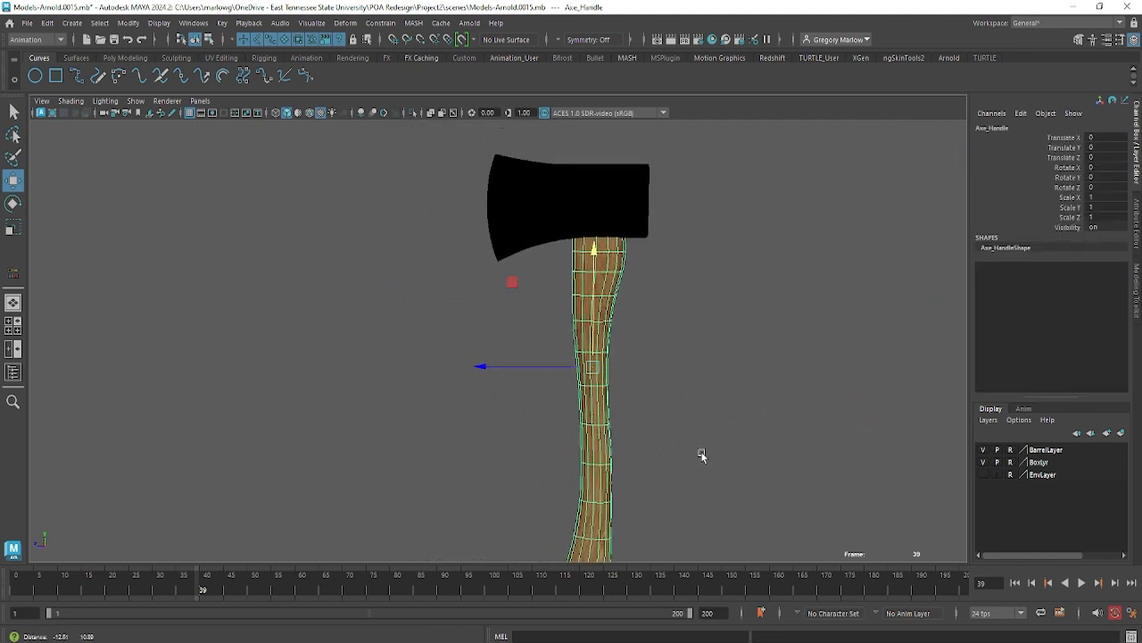
alt+right_drag(714, 459, 601, 408)
alt+middle_drag(602, 407, 522, 328)
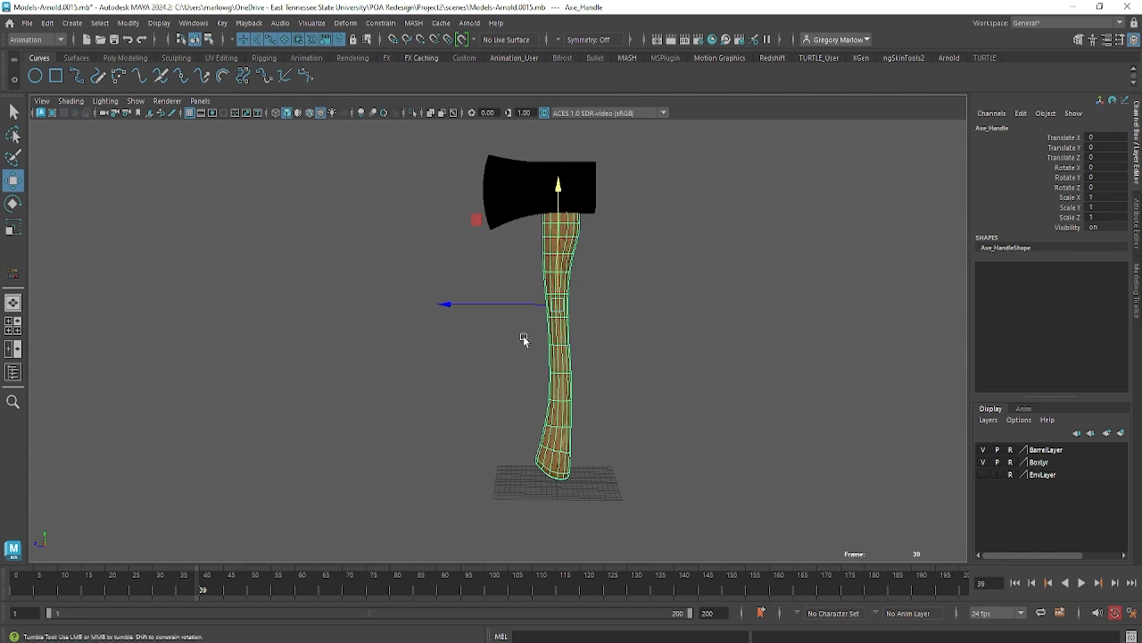
alt+drag(522, 328, 777, 347)
Check the axe in the front view, switch to the right side view, deselect the handle and frame the whole axe.
key(space)
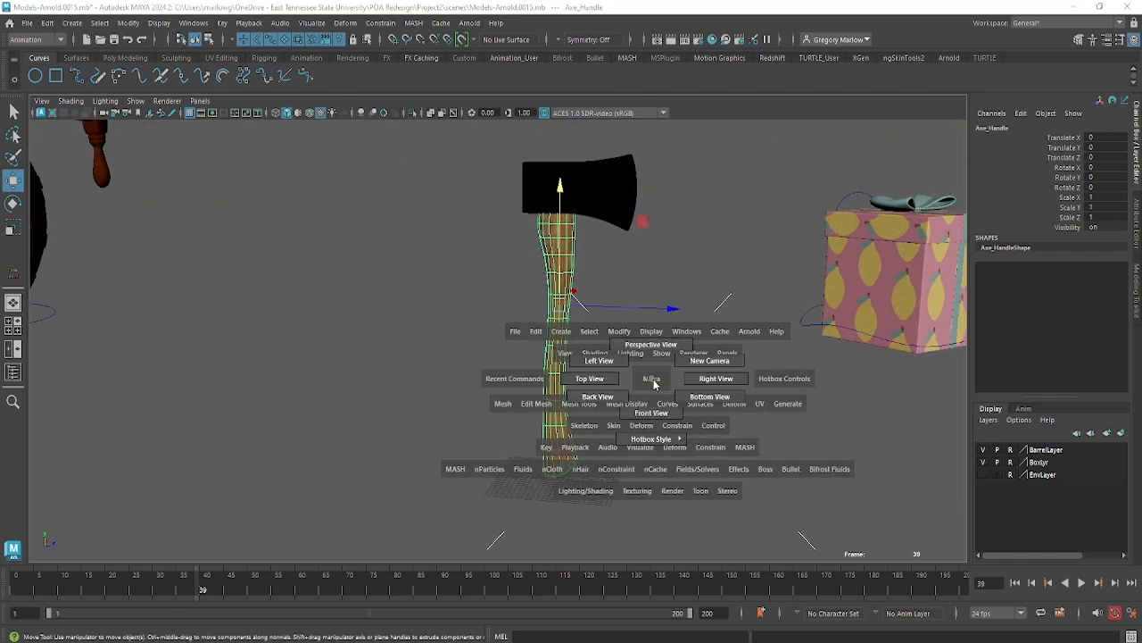
drag(654, 383, 665, 412)
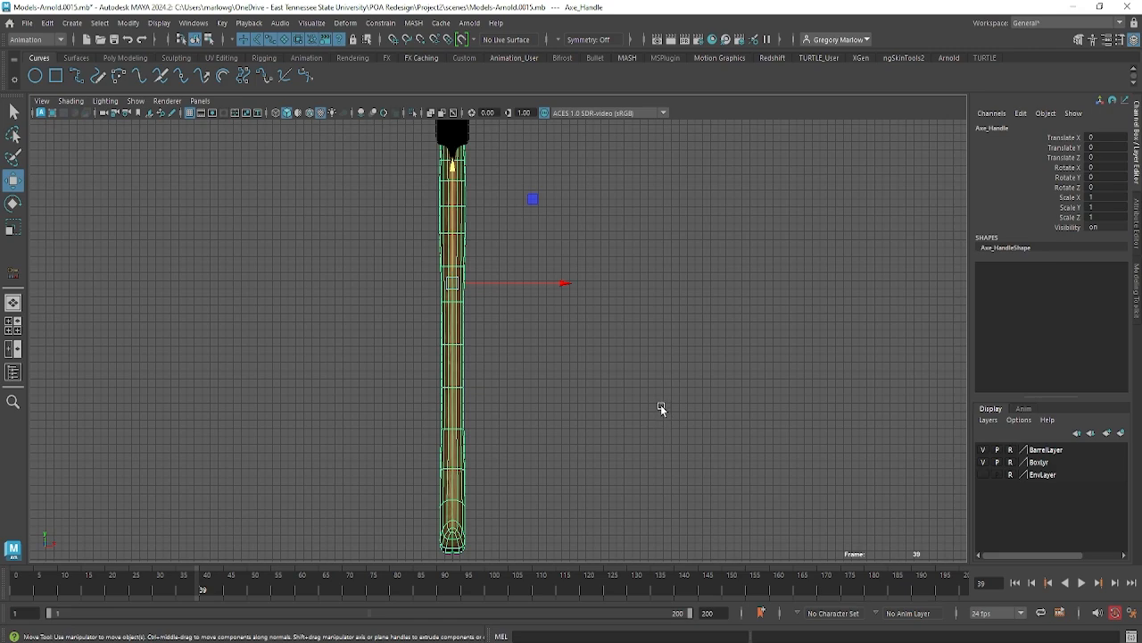
scroll(596, 386, down, 3)
key(space)
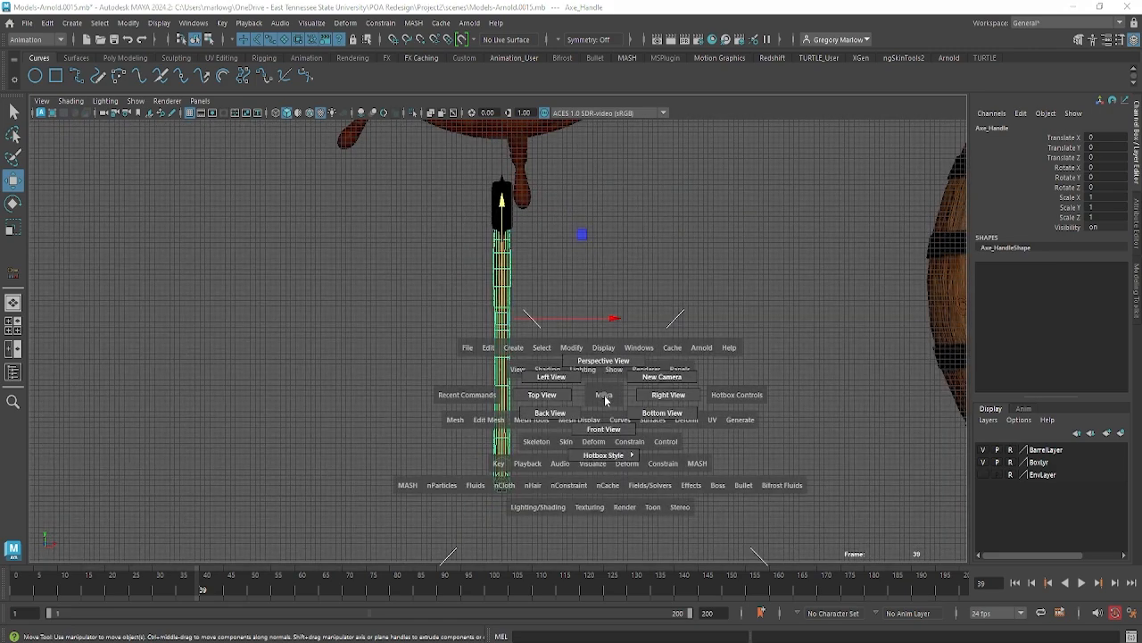
drag(605, 400, 654, 393)
scroll(561, 360, down, 4)
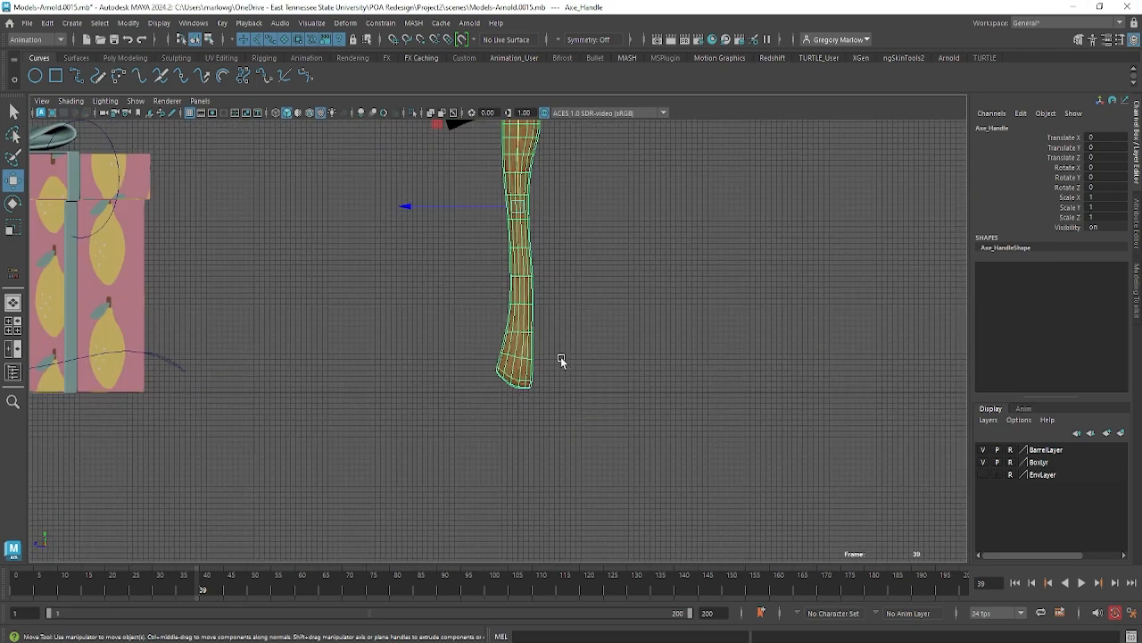
scroll(559, 364, down, 2)
alt+middle_drag(577, 365, 553, 405)
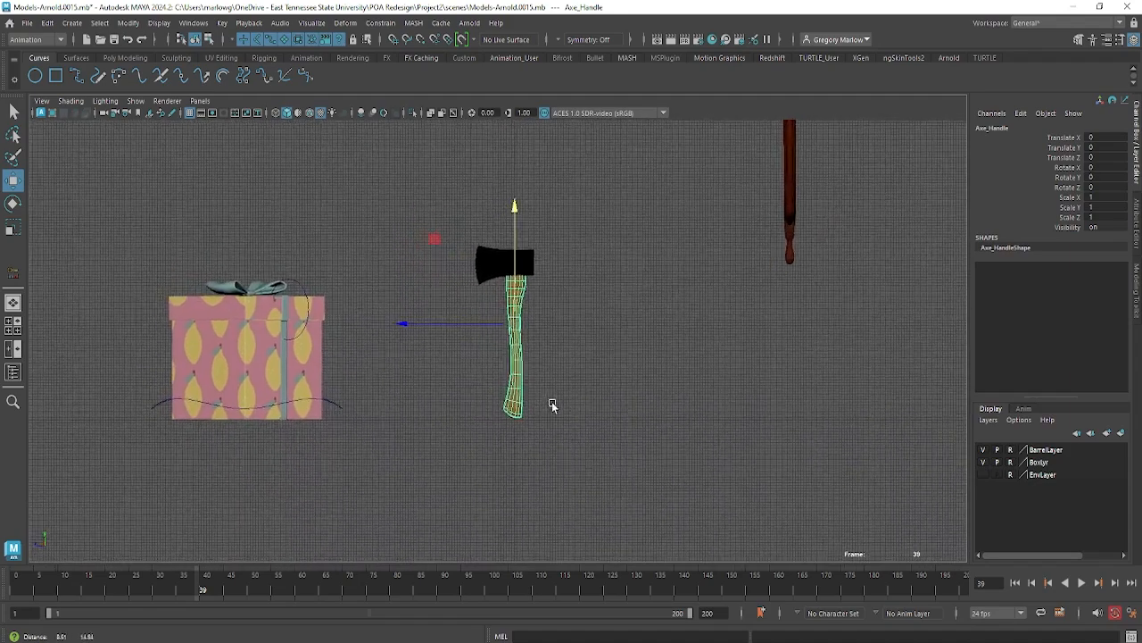
key(space)
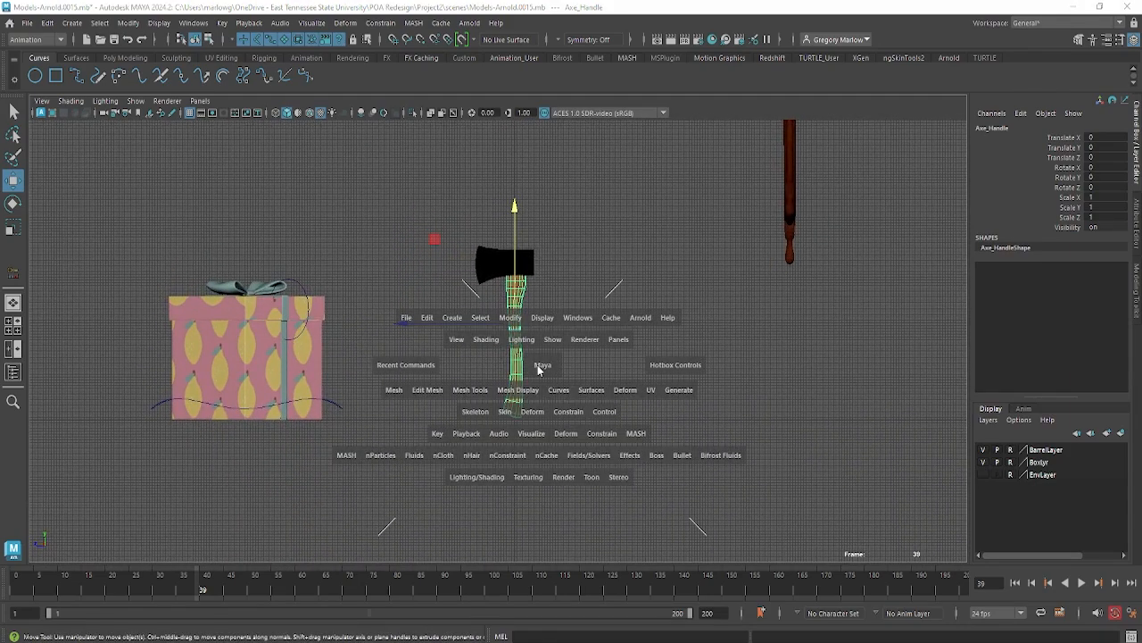
drag(542, 368, 588, 337)
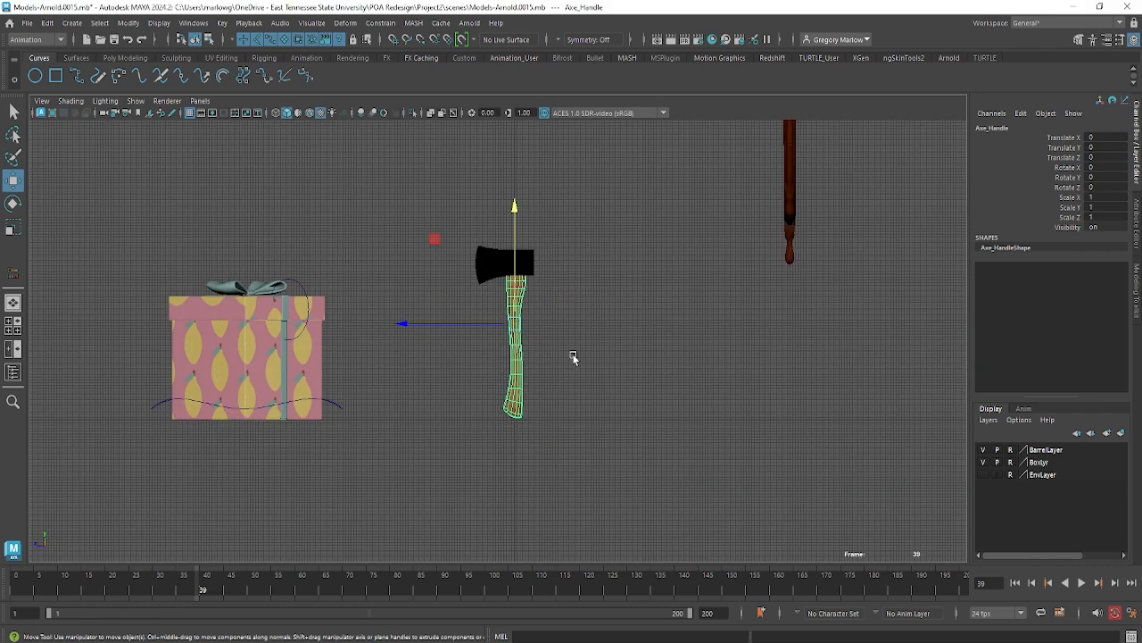
click(616, 350)
scroll(520, 360, up, 5)
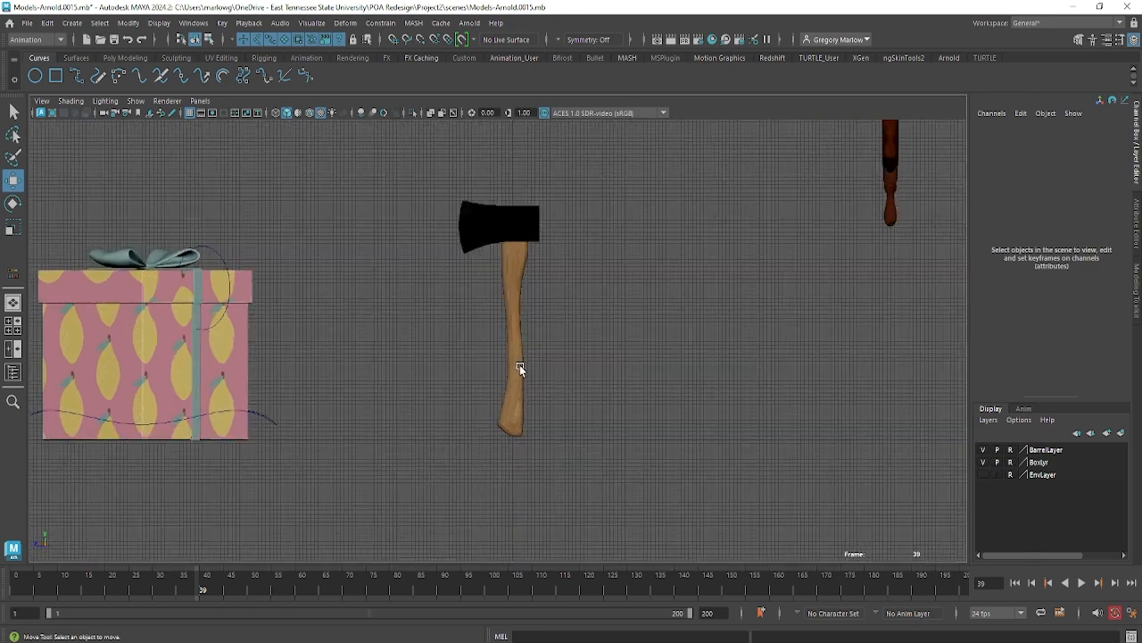
alt+middle_drag(571, 341, 436, 382)
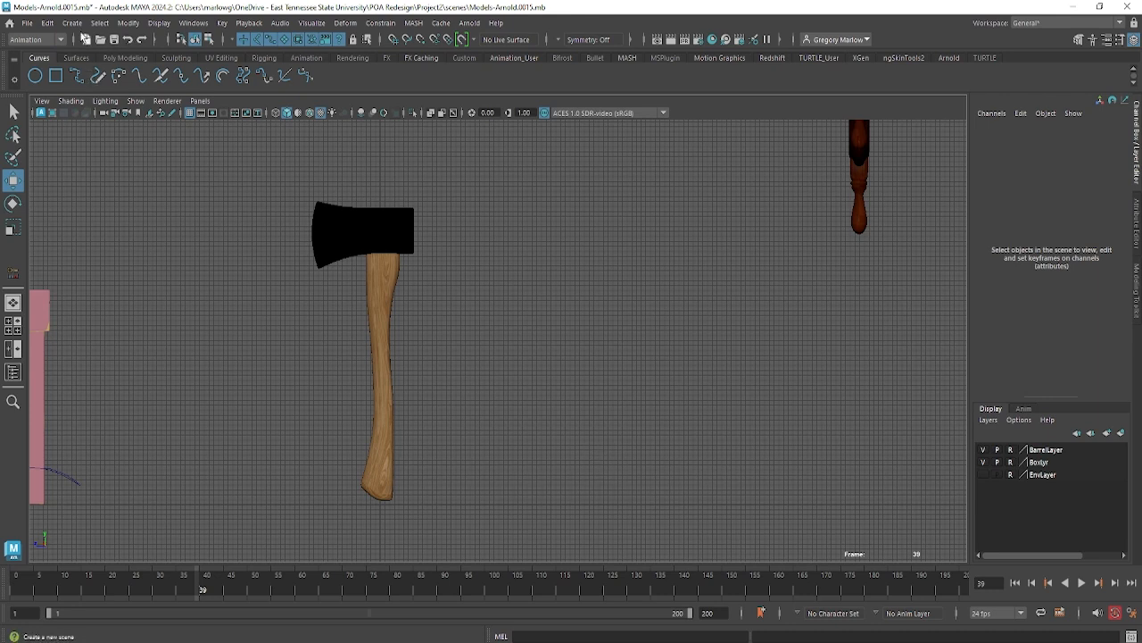
click(33, 41)
click(33, 41)
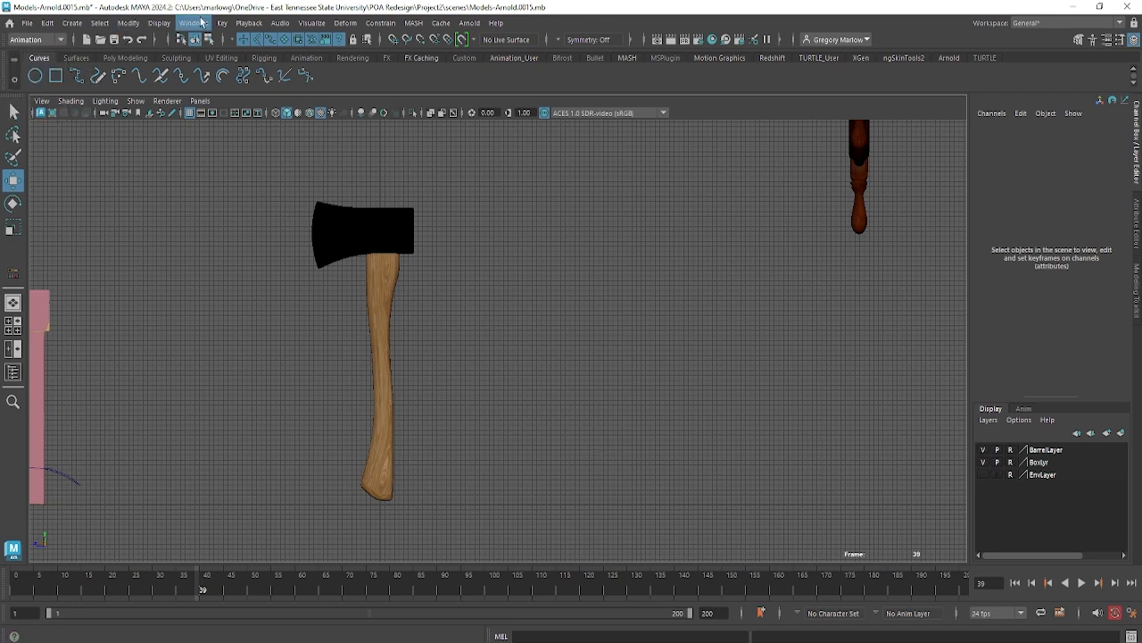
Switch to the Rigging menu set and bring up the Rigging shelf.
click(35, 41)
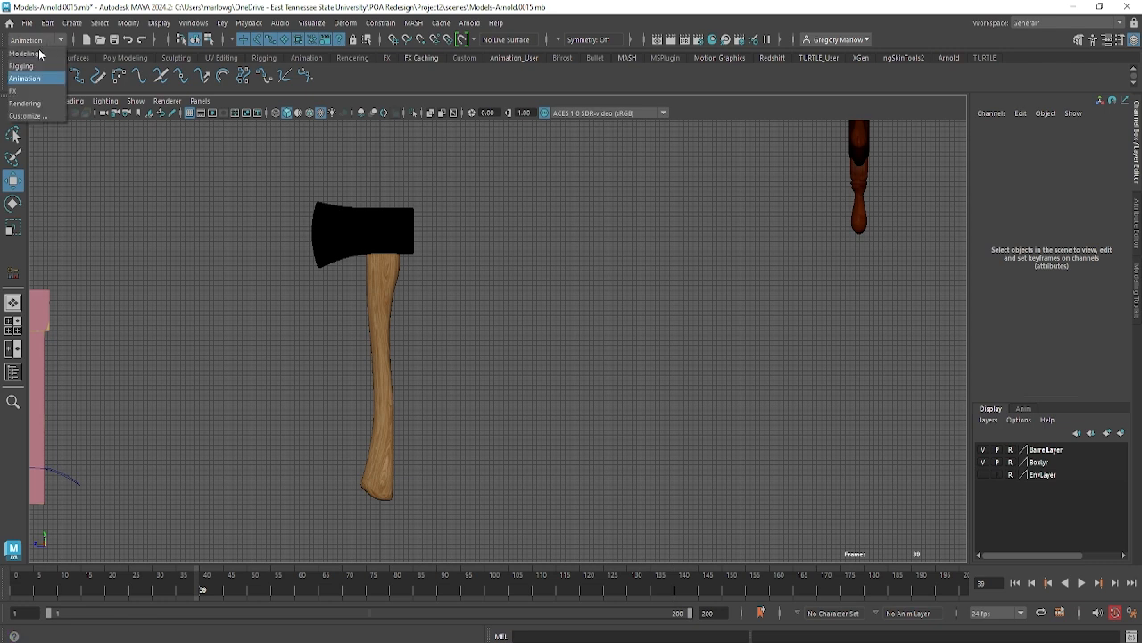
click(21, 66)
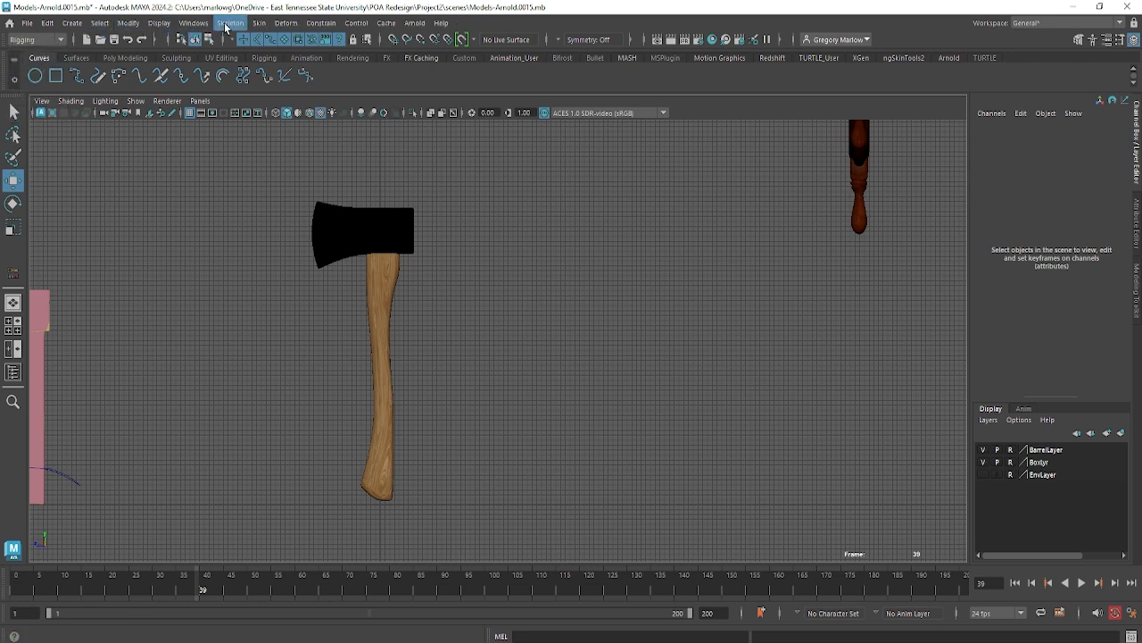
click(263, 58)
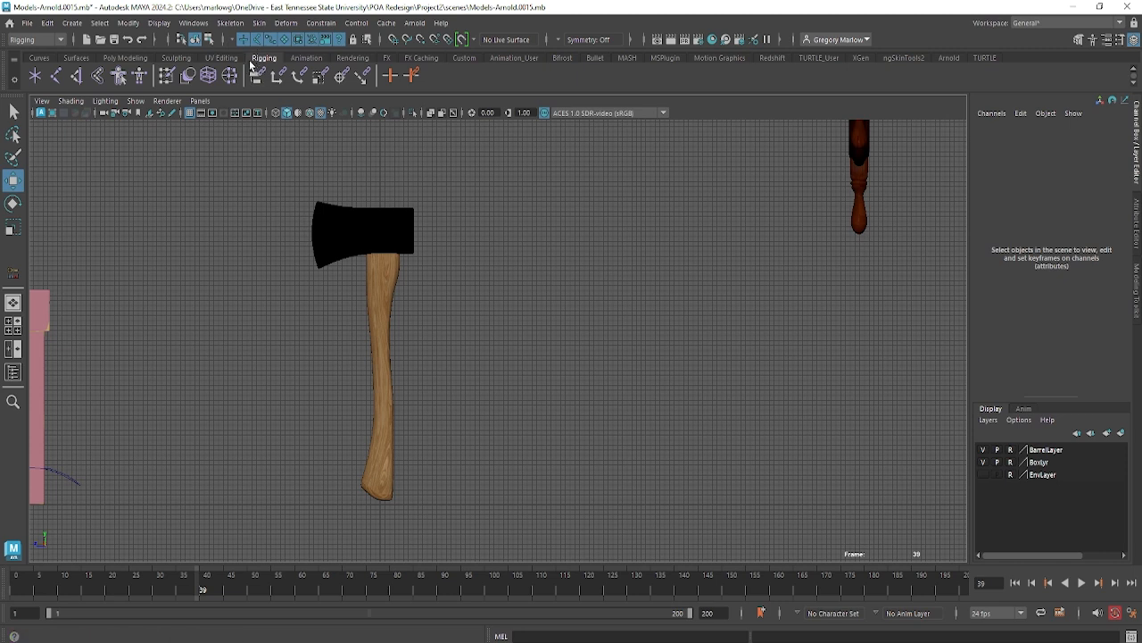
Draw a winding practice chain of eight joints in the empty space beside the axe with Create Joints.
click(231, 23)
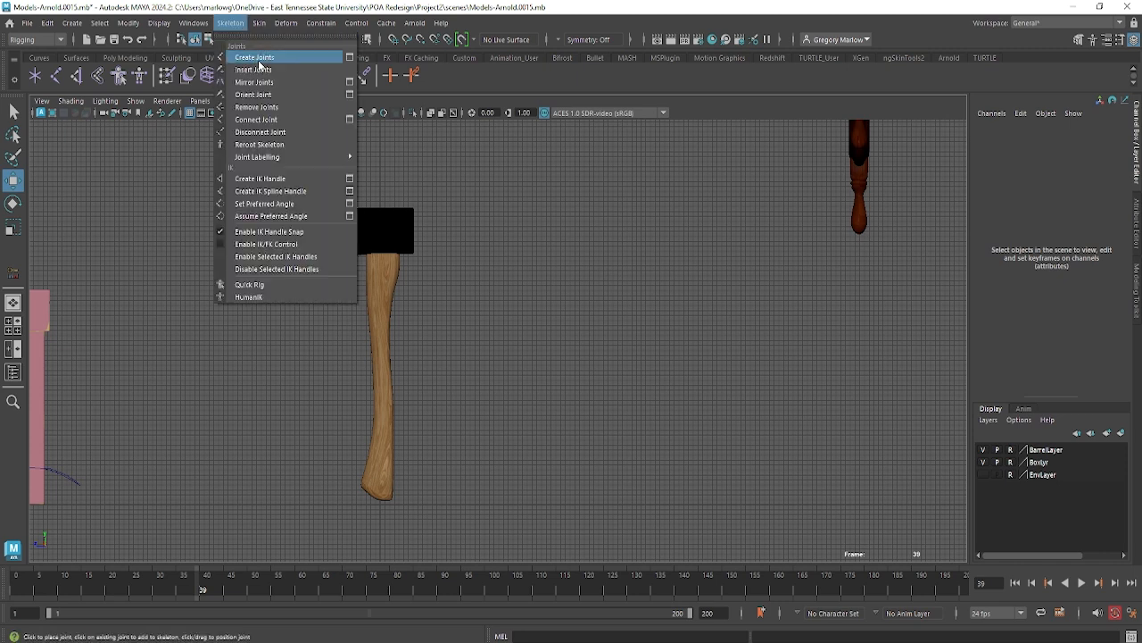
click(257, 59)
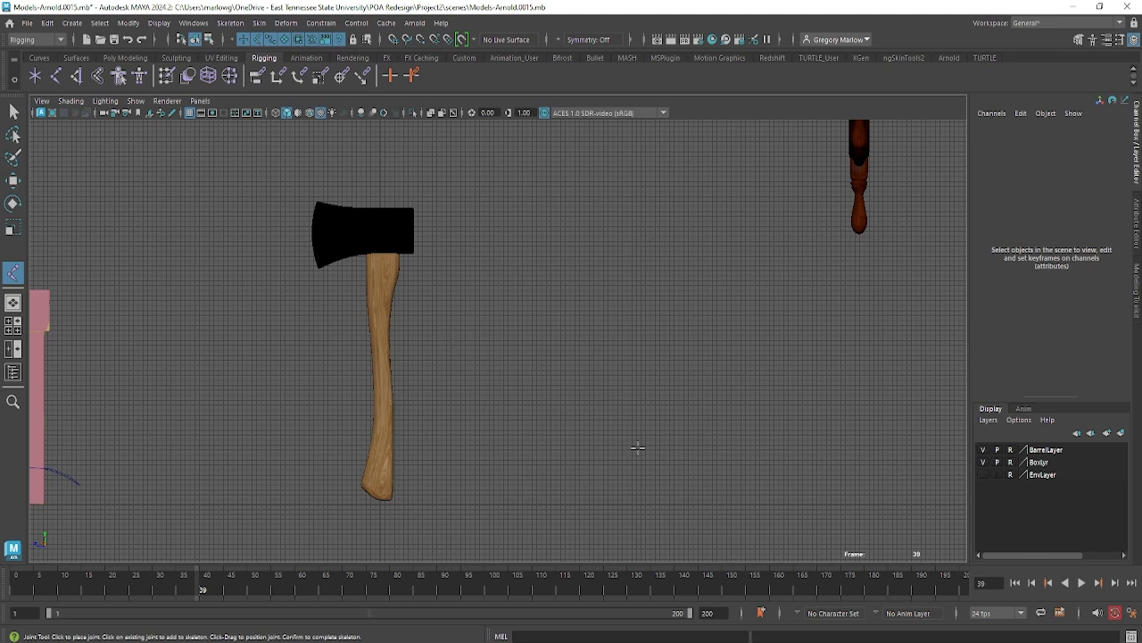
click(484, 488)
click(581, 464)
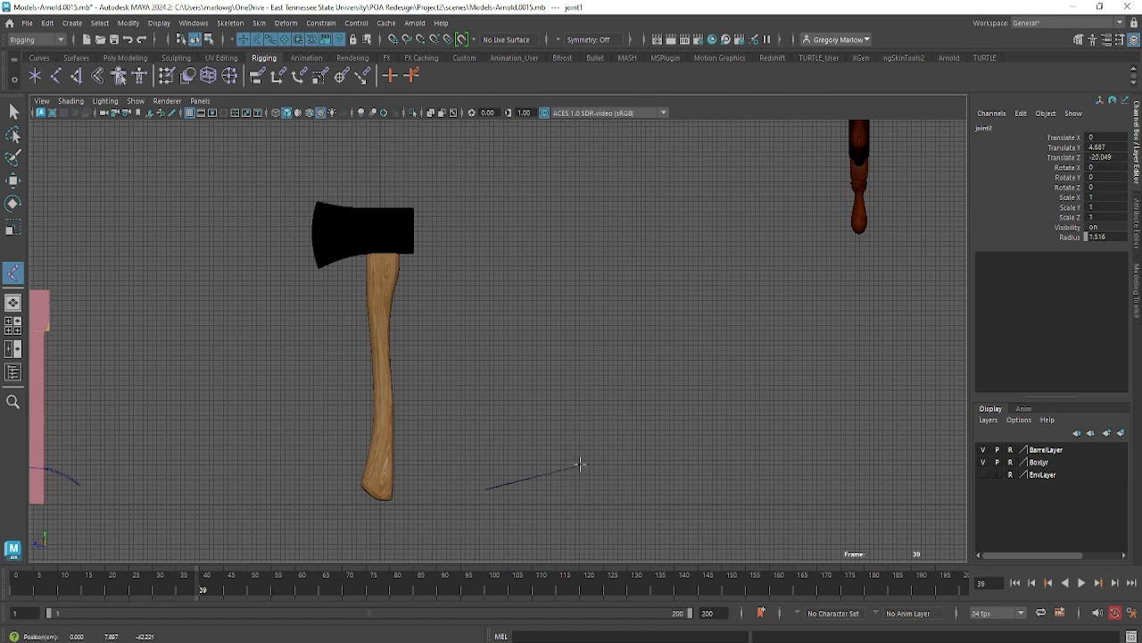
click(625, 388)
click(582, 311)
click(641, 243)
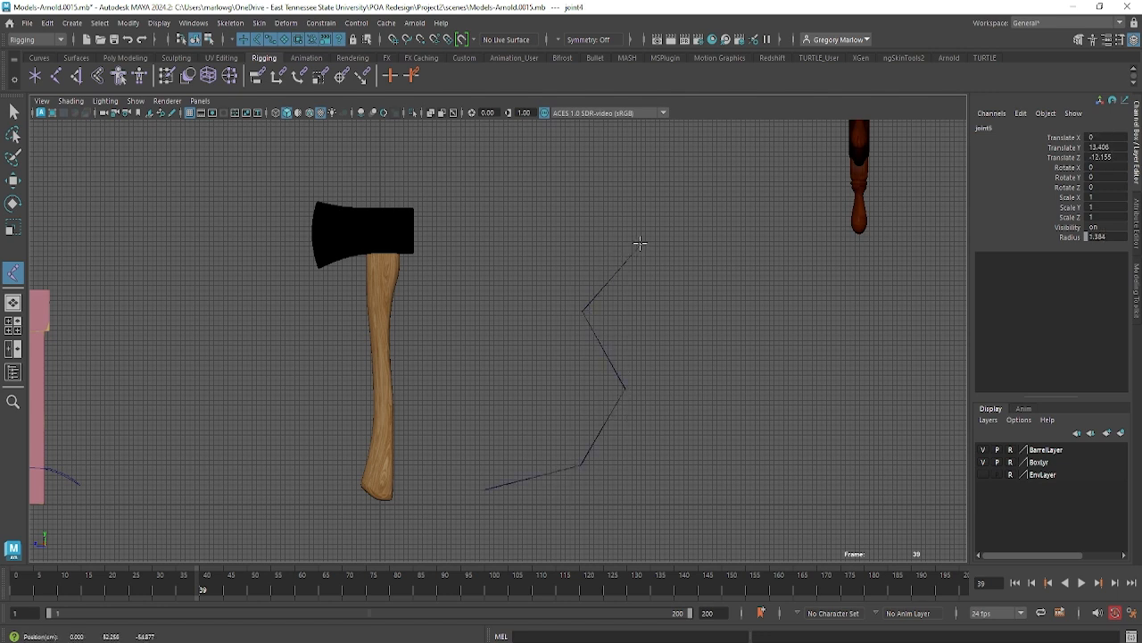
click(732, 232)
click(830, 276)
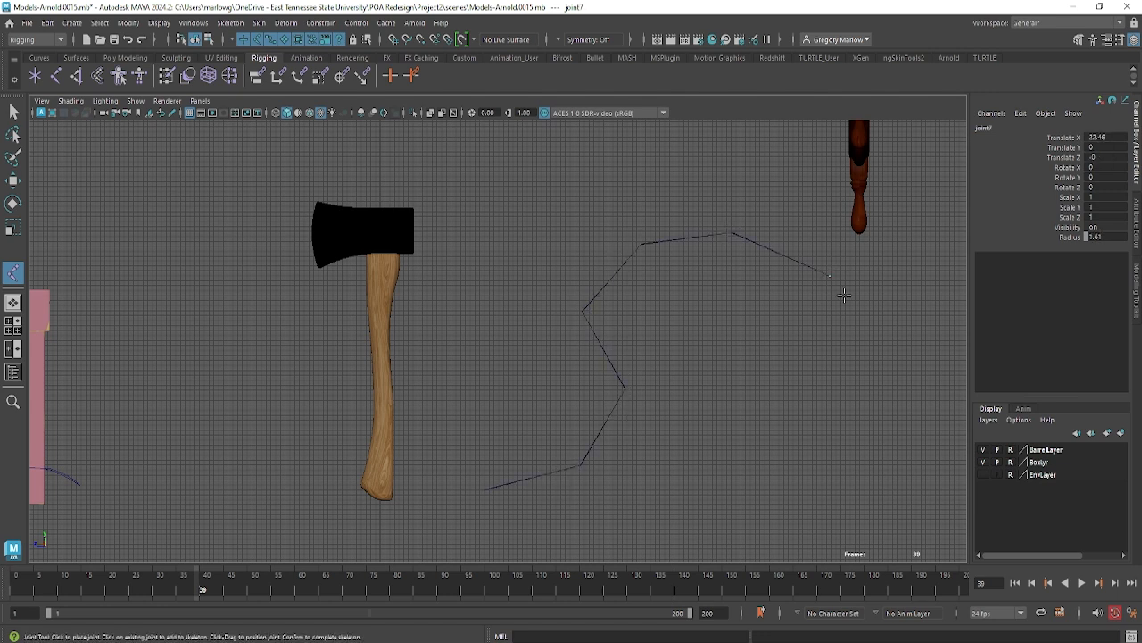
click(850, 362)
key(w)
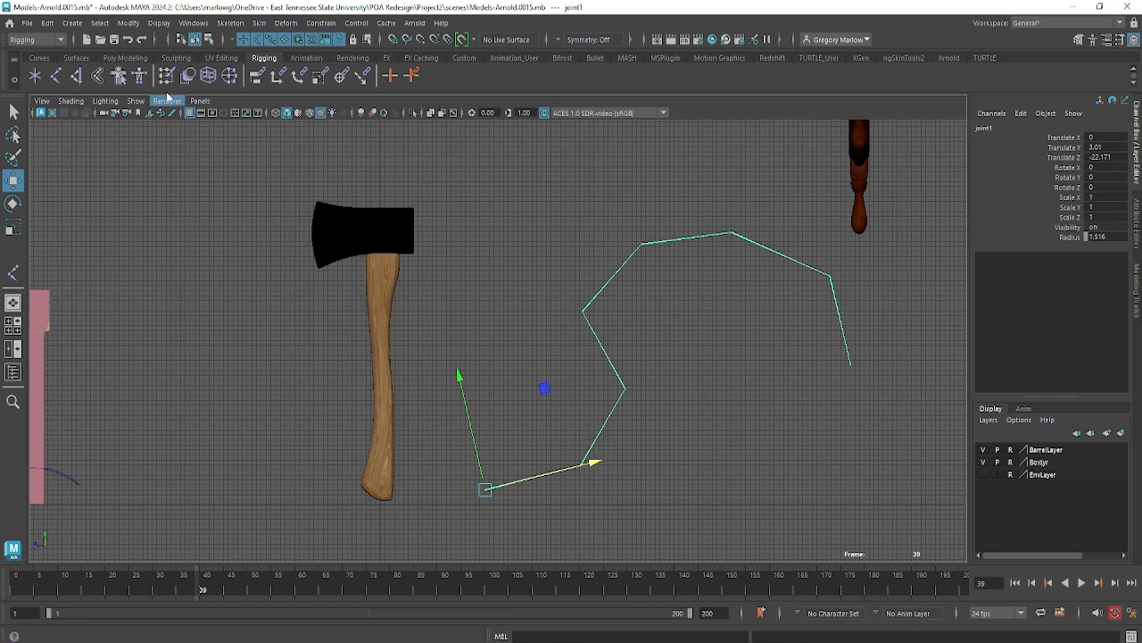
Set the joint display size to 2.02 so the bones are easier to see.
click(160, 23)
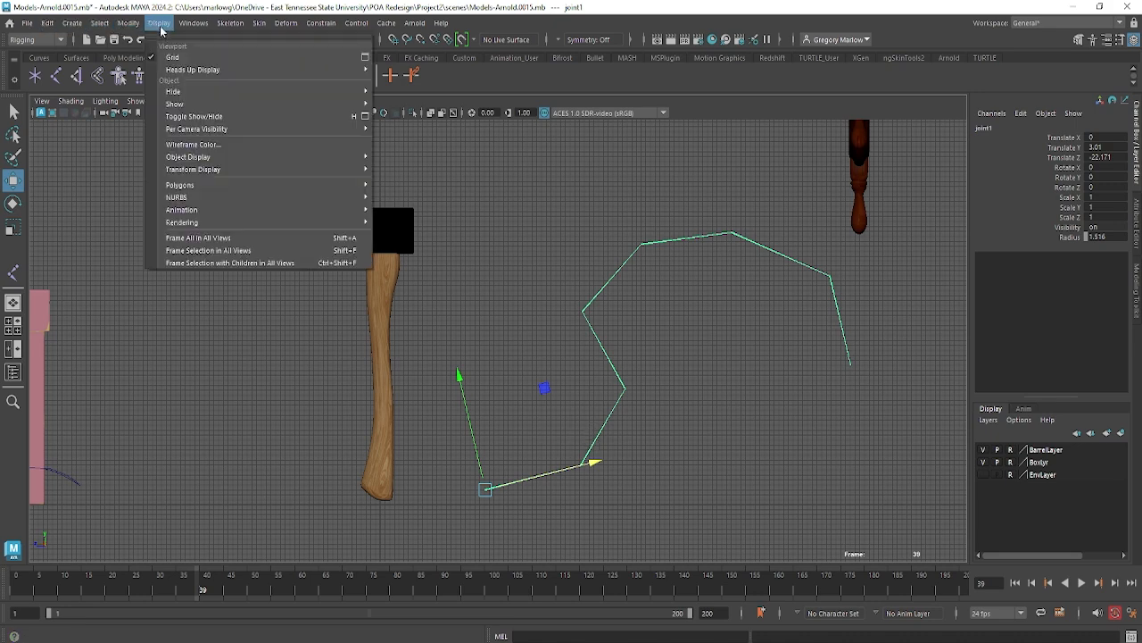
mouse_move(191, 212)
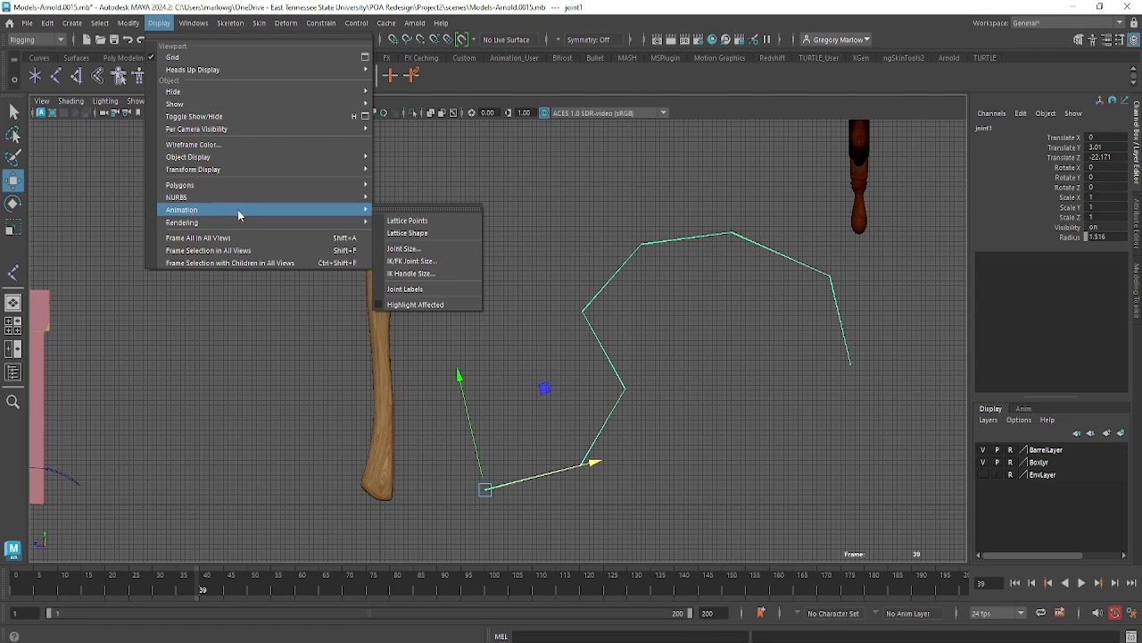
click(406, 248)
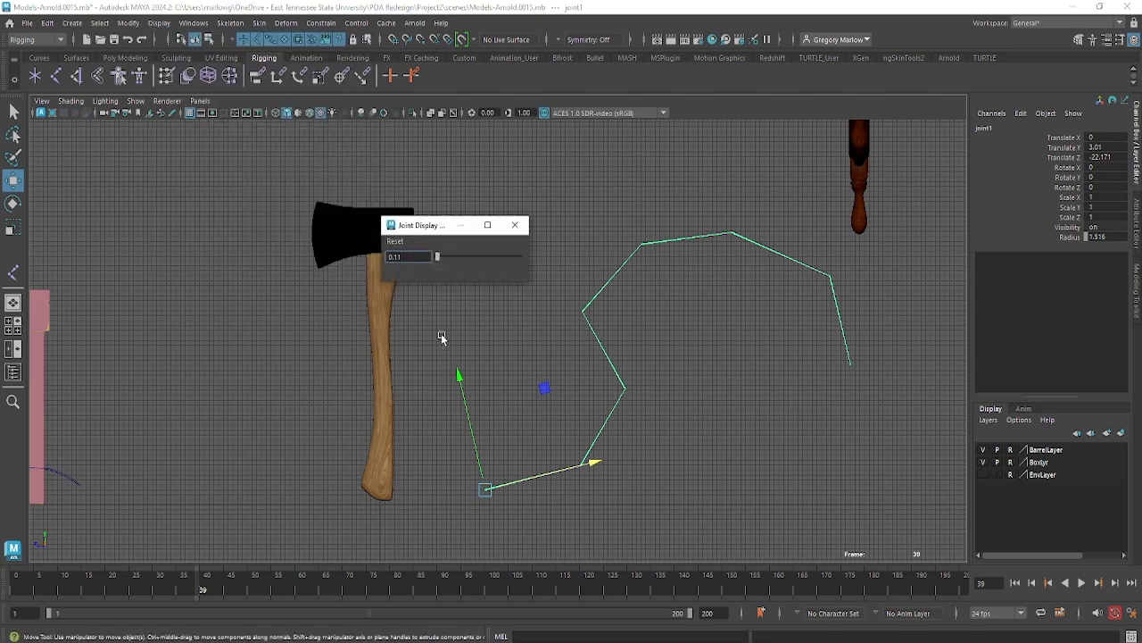
drag(414, 256, 453, 259)
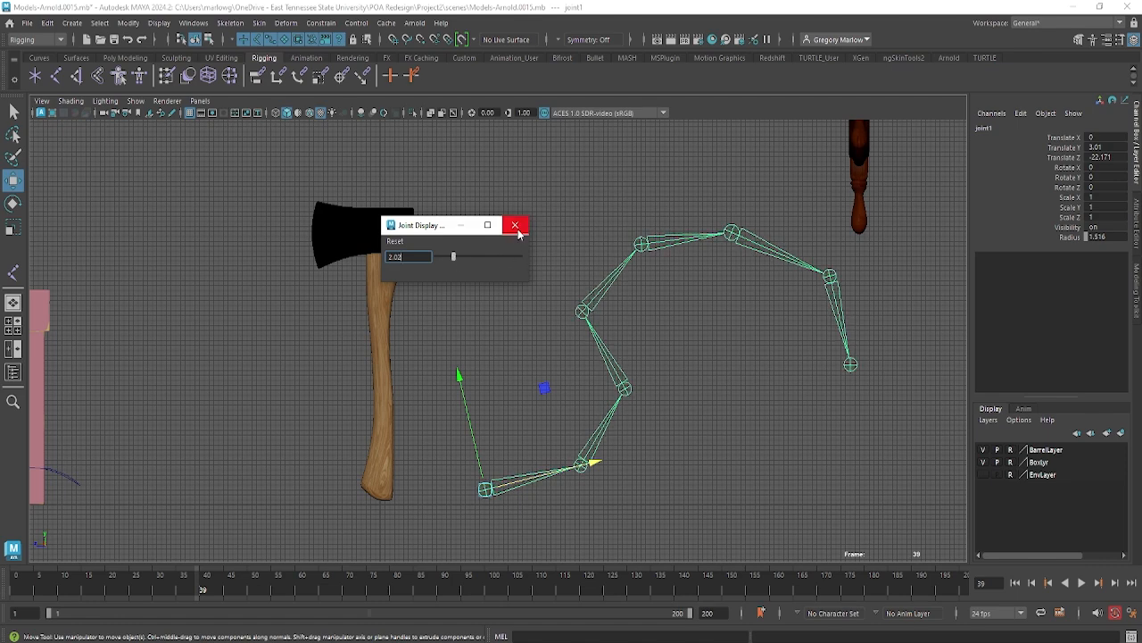
click(516, 226)
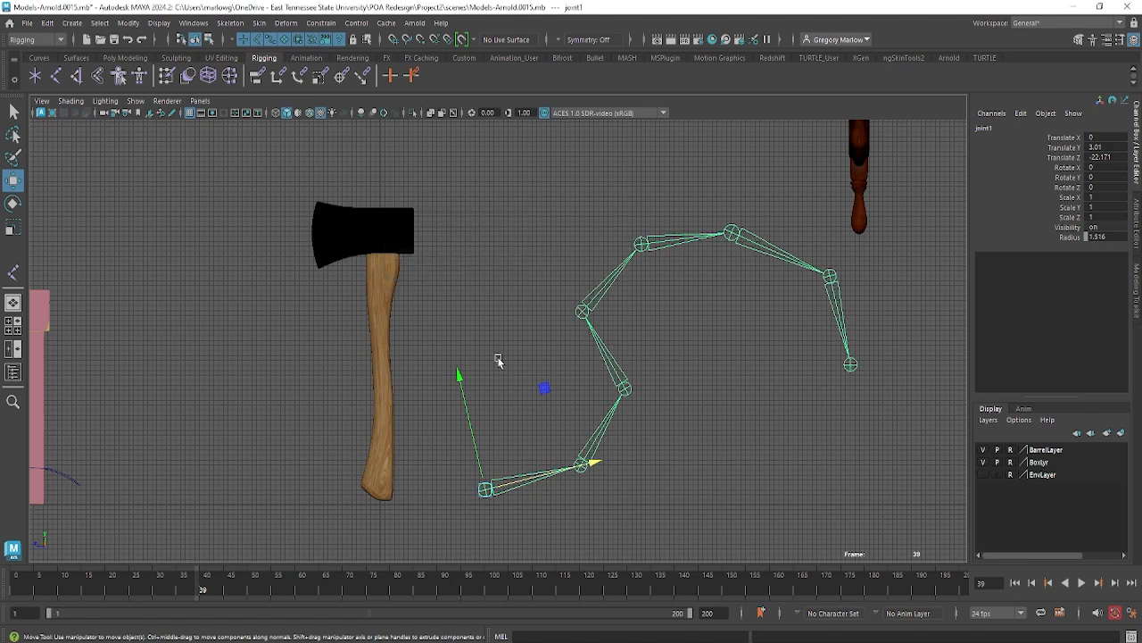
Show the Outliner beside the viewport and leave the joint chain deselected.
click(648, 528)
click(487, 490)
click(14, 374)
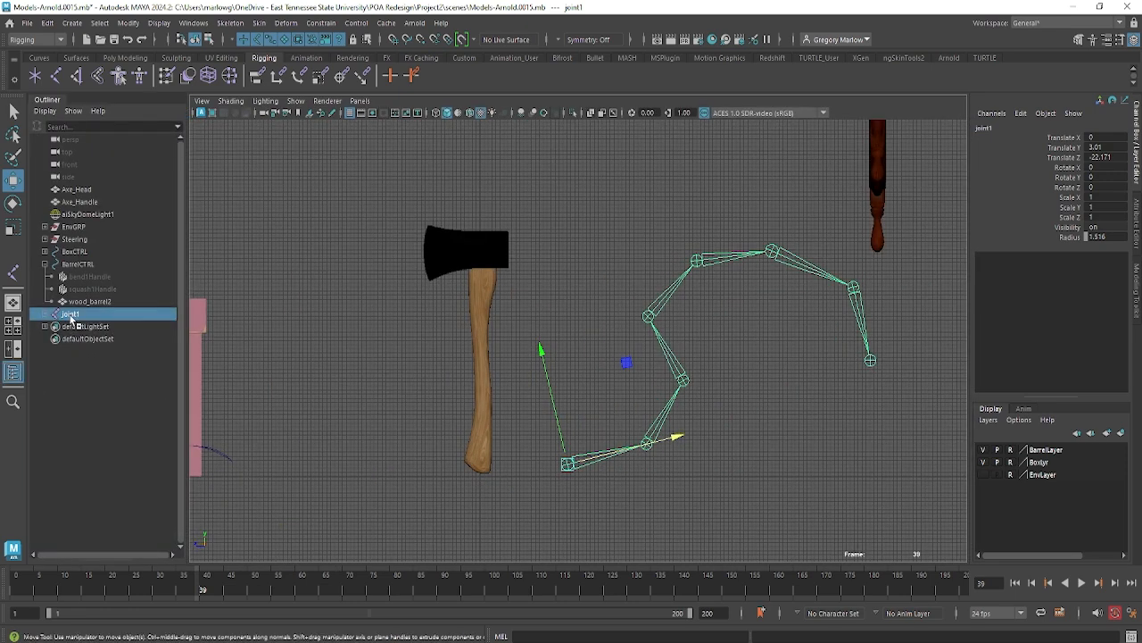
click(374, 434)
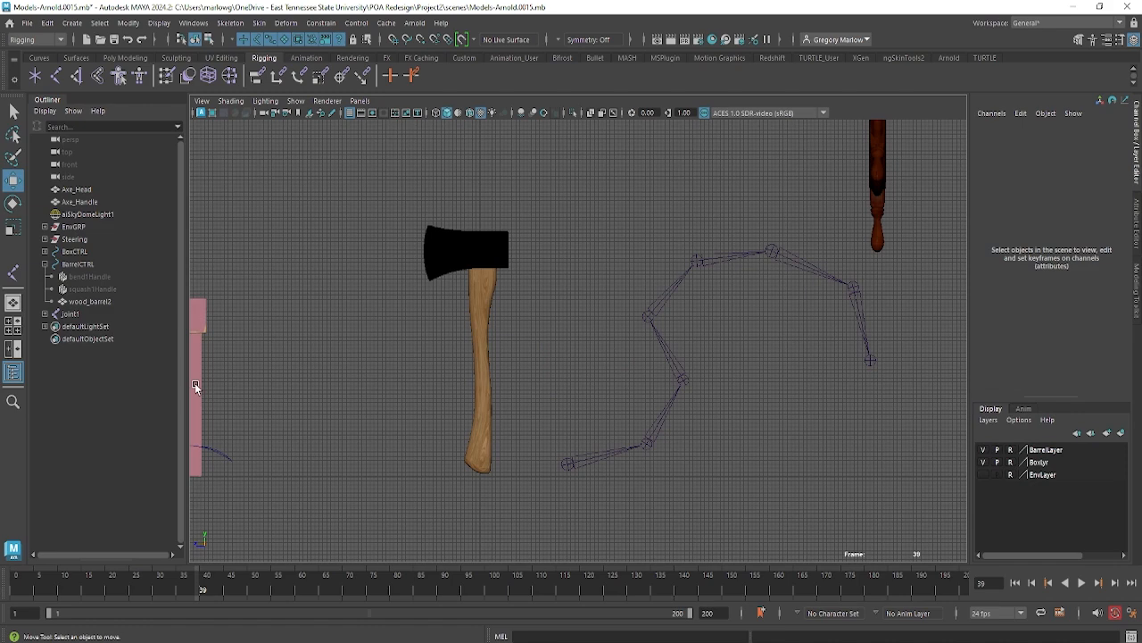
Rotate the practice chain's root joint about -15.1 degrees in Z.
click(71, 316)
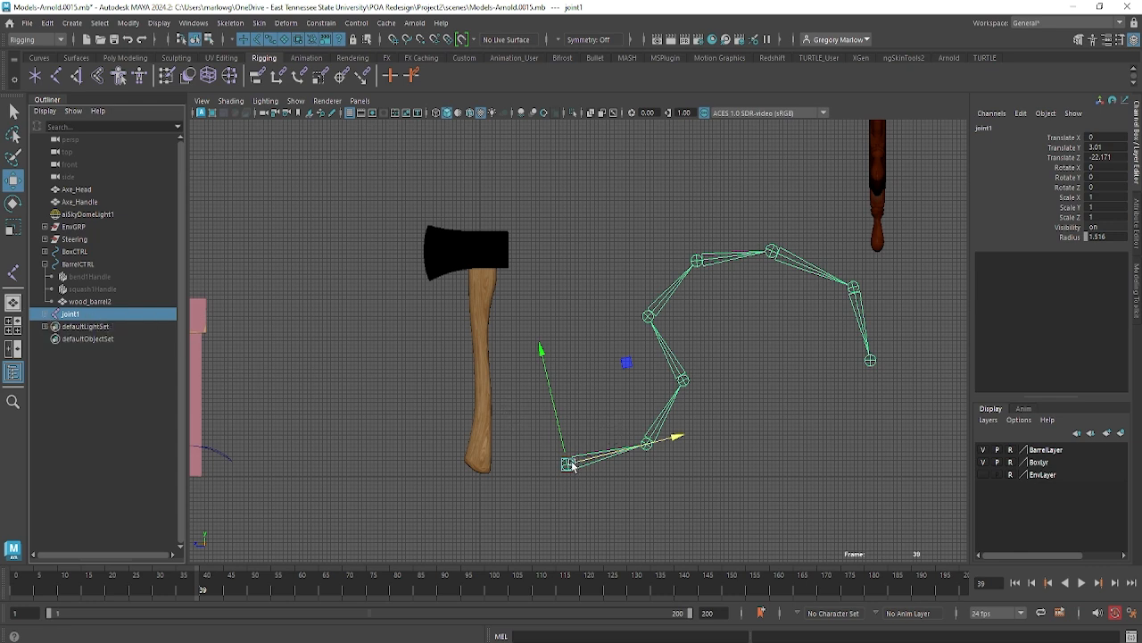
key(e)
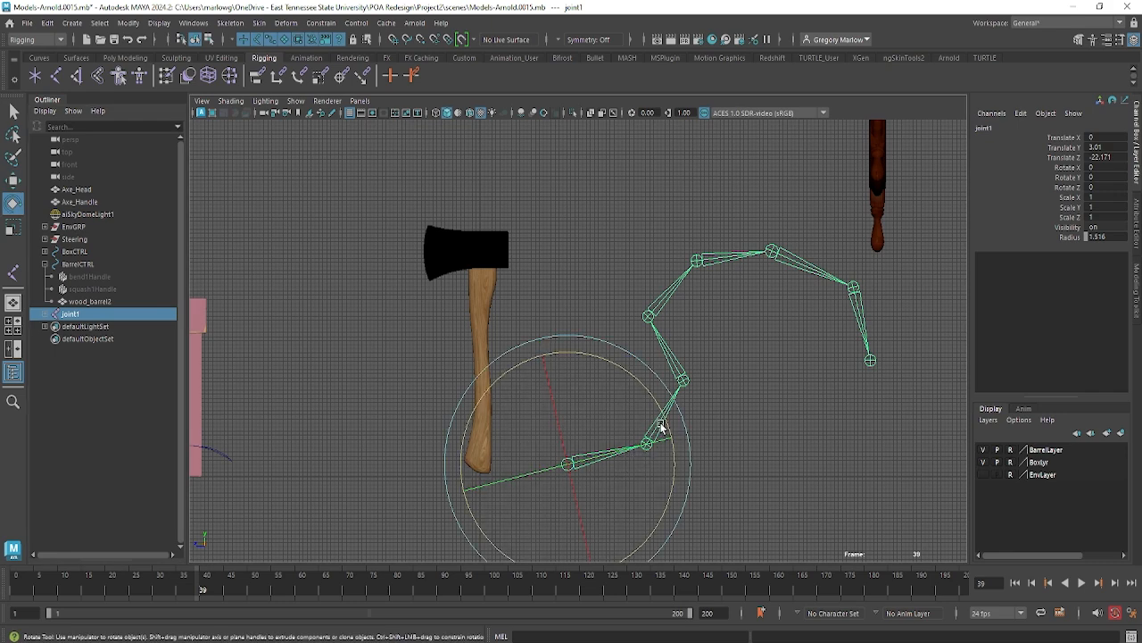
mouse_move(670, 432)
mouse_down()
mouse_move(637, 369)
mouse_move(691, 461)
mouse_move(683, 446)
mouse_up()
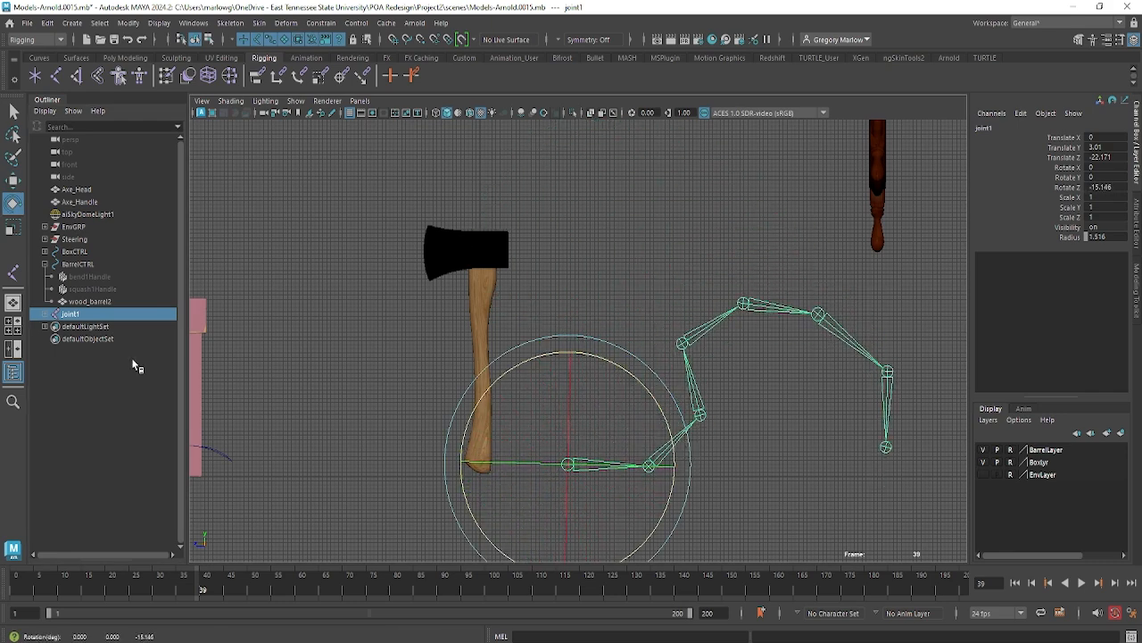
Expand the practice chain's full hierarchy in the Outliner to examine how its joints are parented.
click(46, 314)
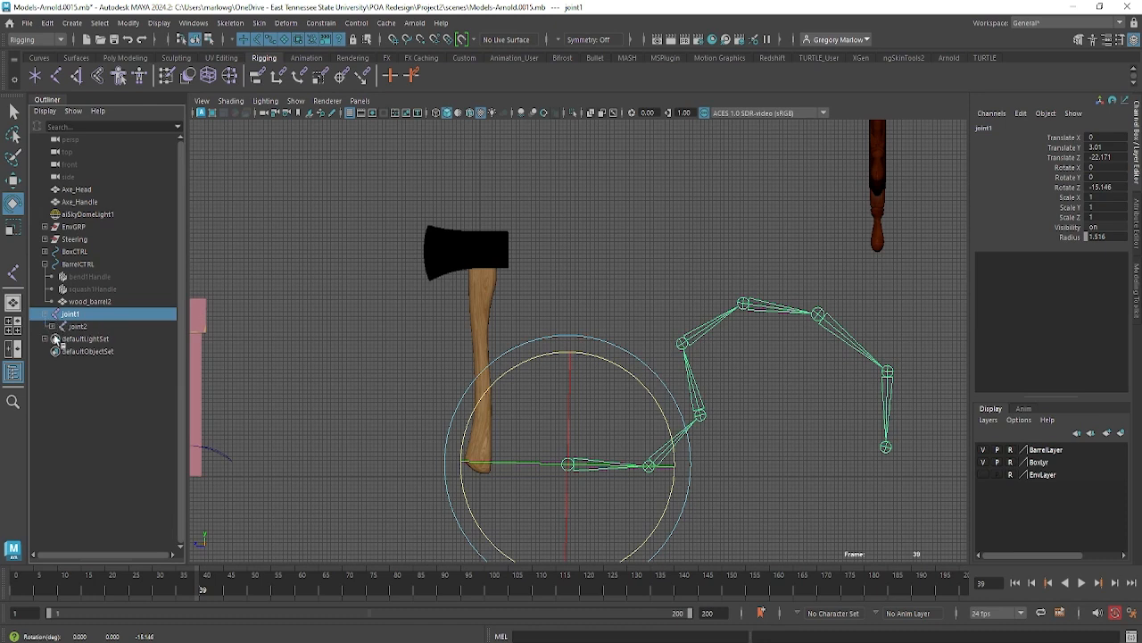
click(52, 327)
click(58, 339)
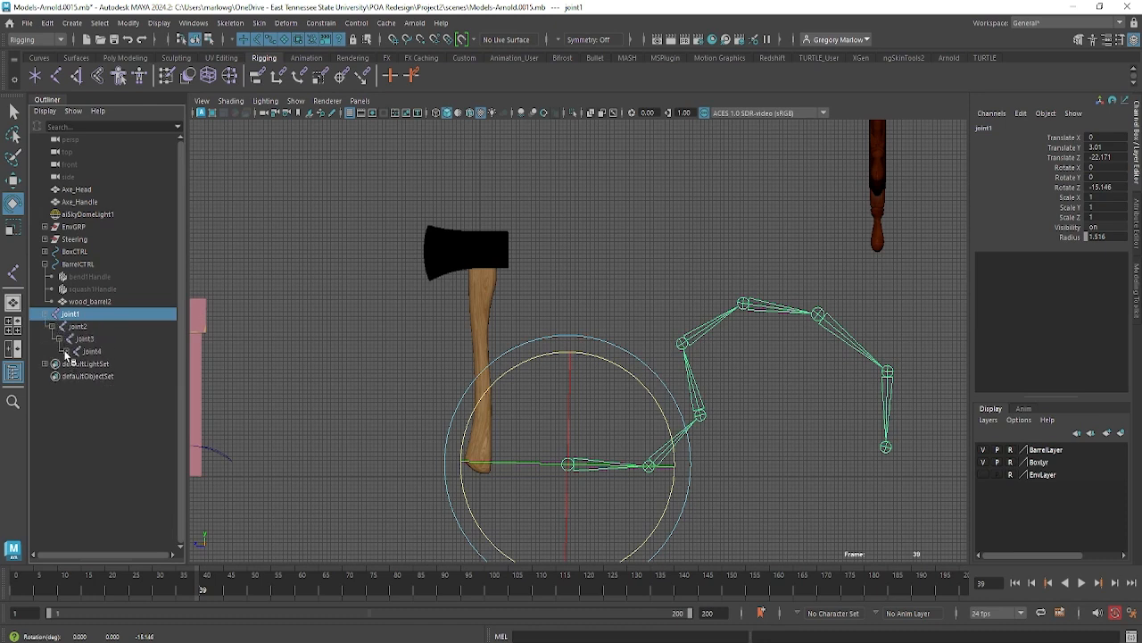
click(65, 351)
click(73, 364)
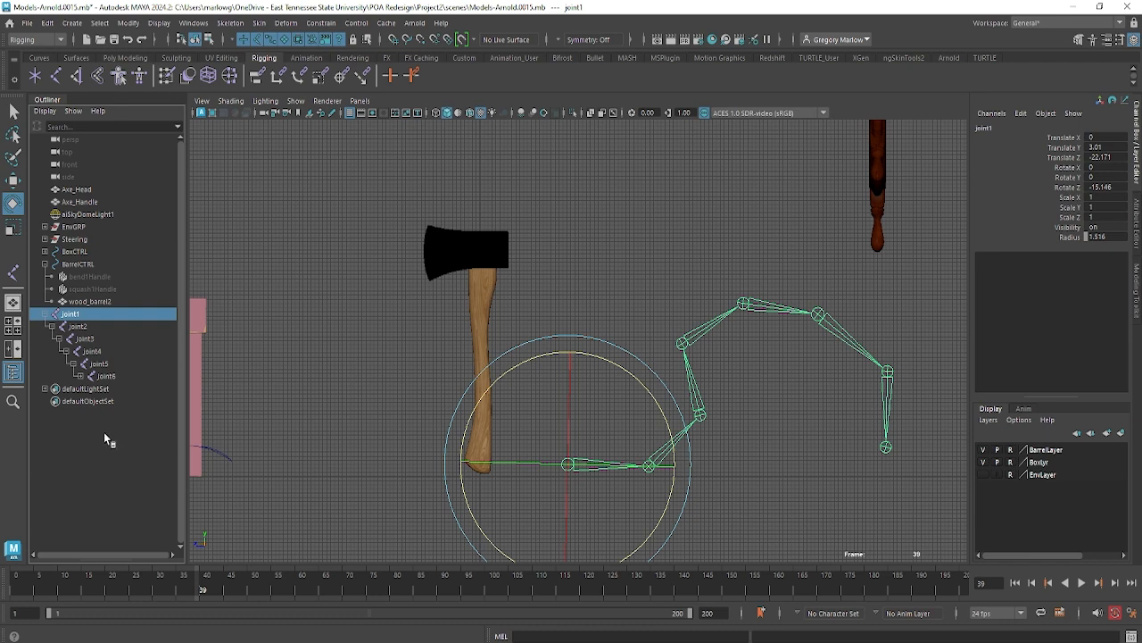
shift+click(81, 376)
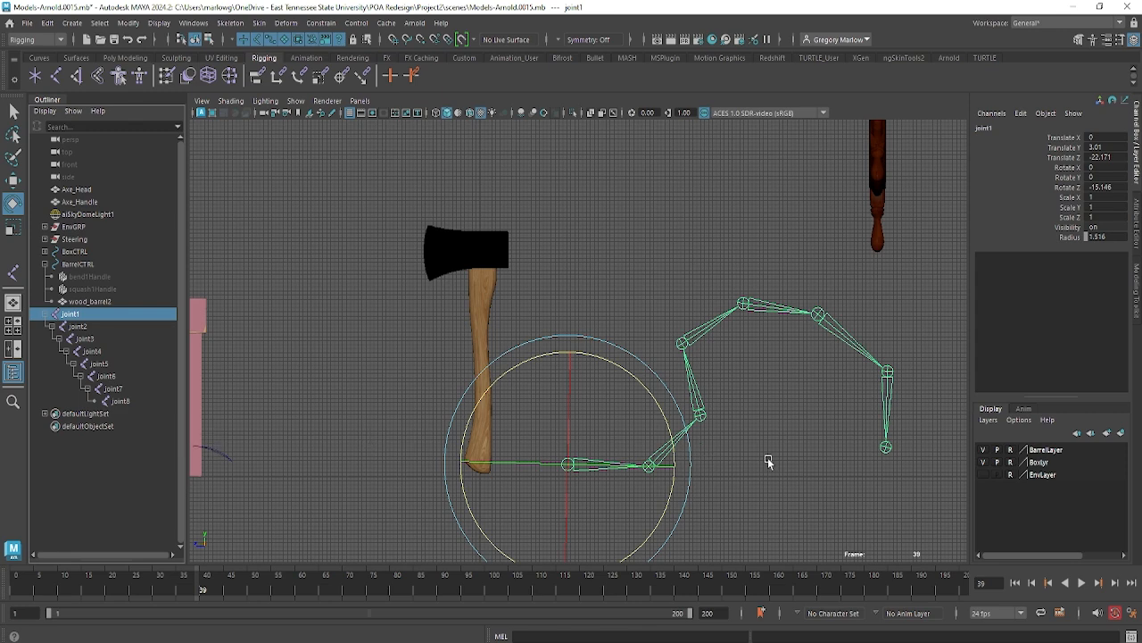
Rotate the practice chain's second joint about 20.5 degrees and its fifth joint about -33.8 degrees in Z.
click(715, 463)
click(666, 448)
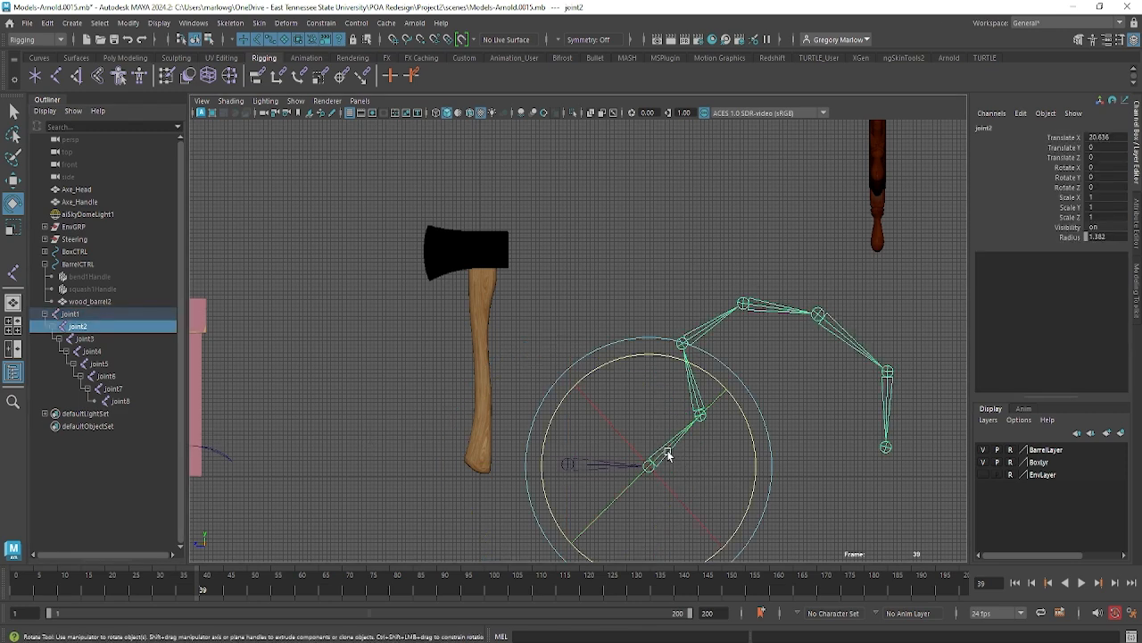
drag(666, 359, 630, 362)
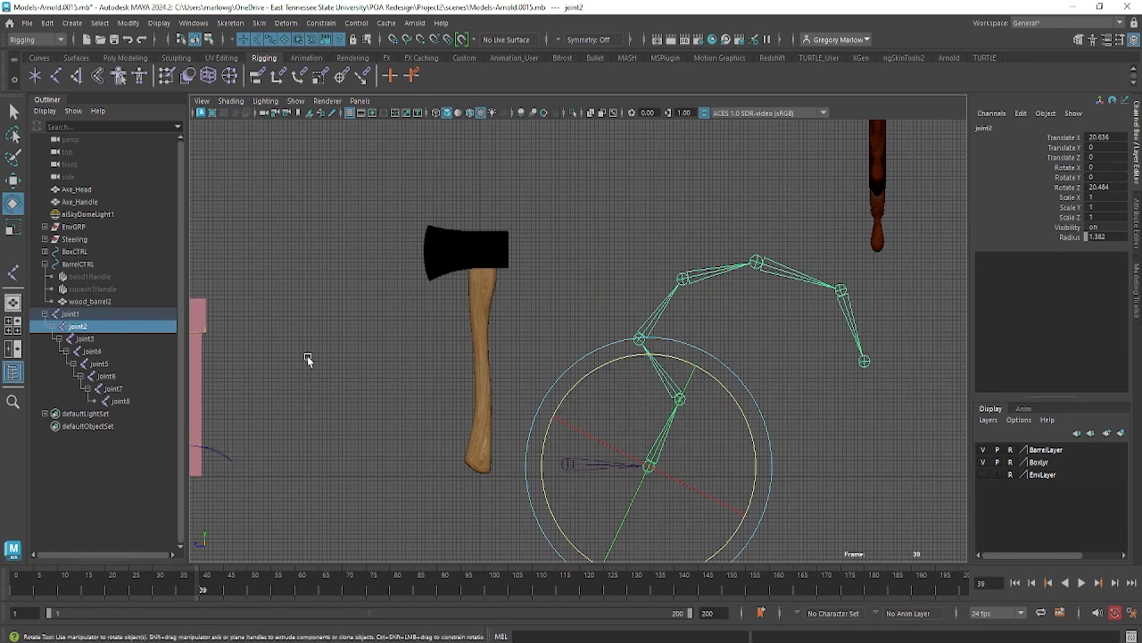
click(831, 418)
click(711, 280)
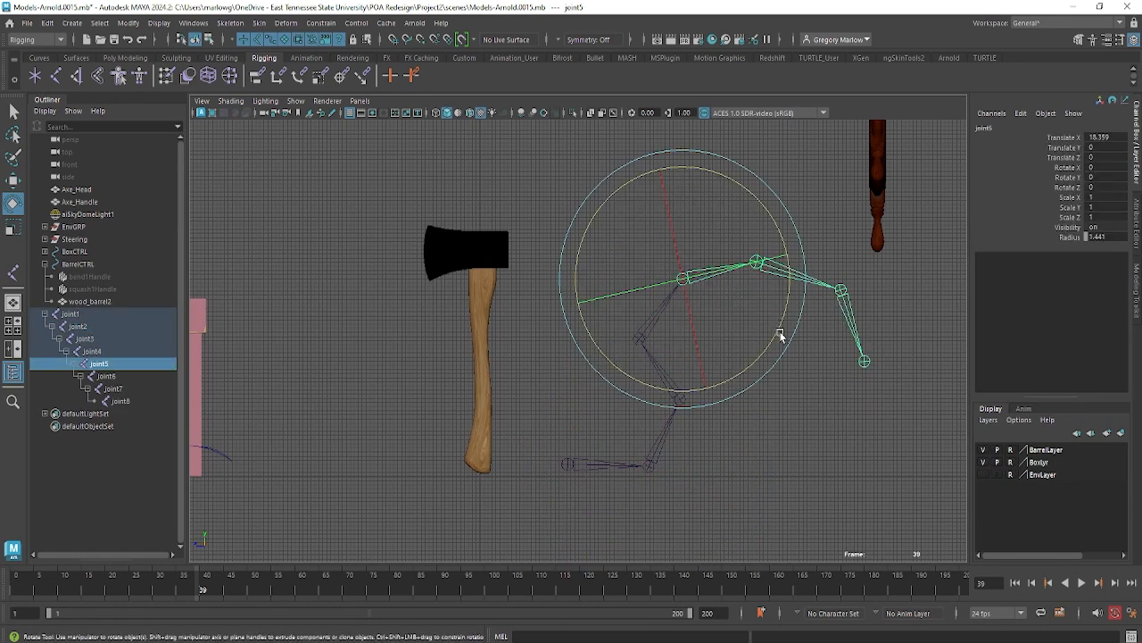
drag(778, 325, 742, 381)
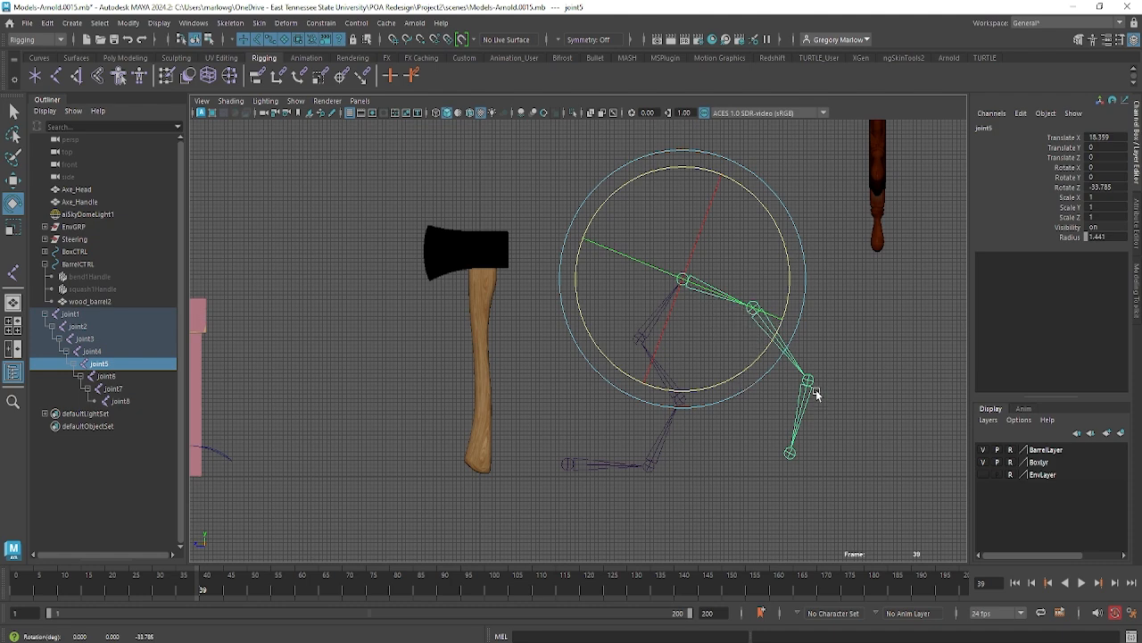
Swing the practice chain's sixth joint upward and rotate its seventh joint to about 21.7 degrees in Z.
click(803, 391)
drag(895, 325, 912, 382)
click(687, 207)
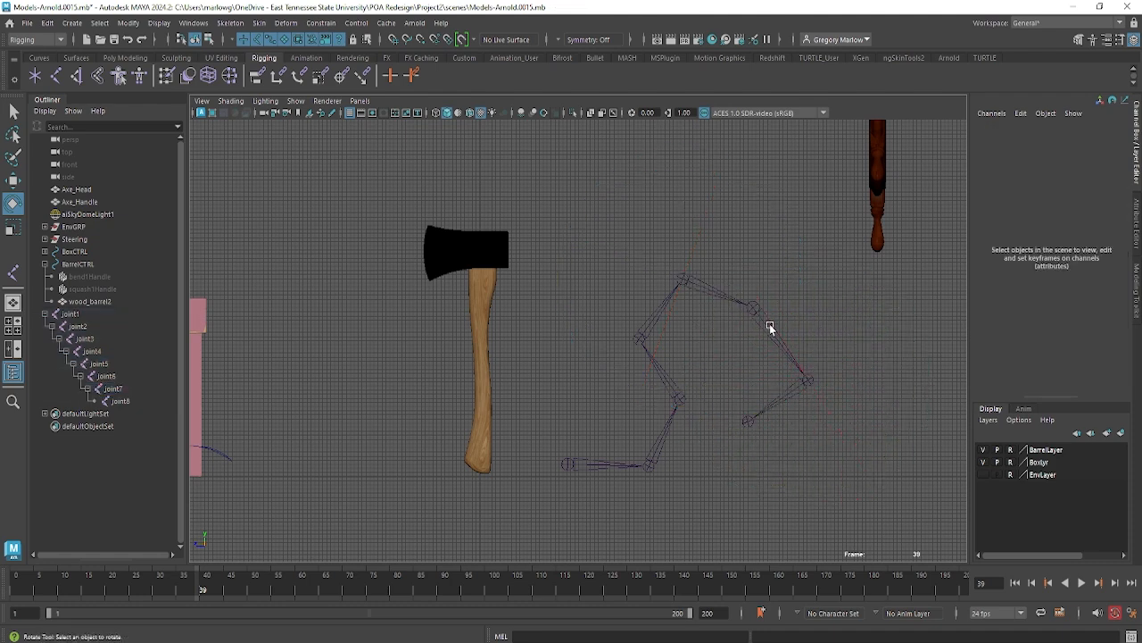
click(770, 326)
drag(805, 208, 663, 196)
click(880, 319)
click(843, 311)
drag(758, 209, 738, 319)
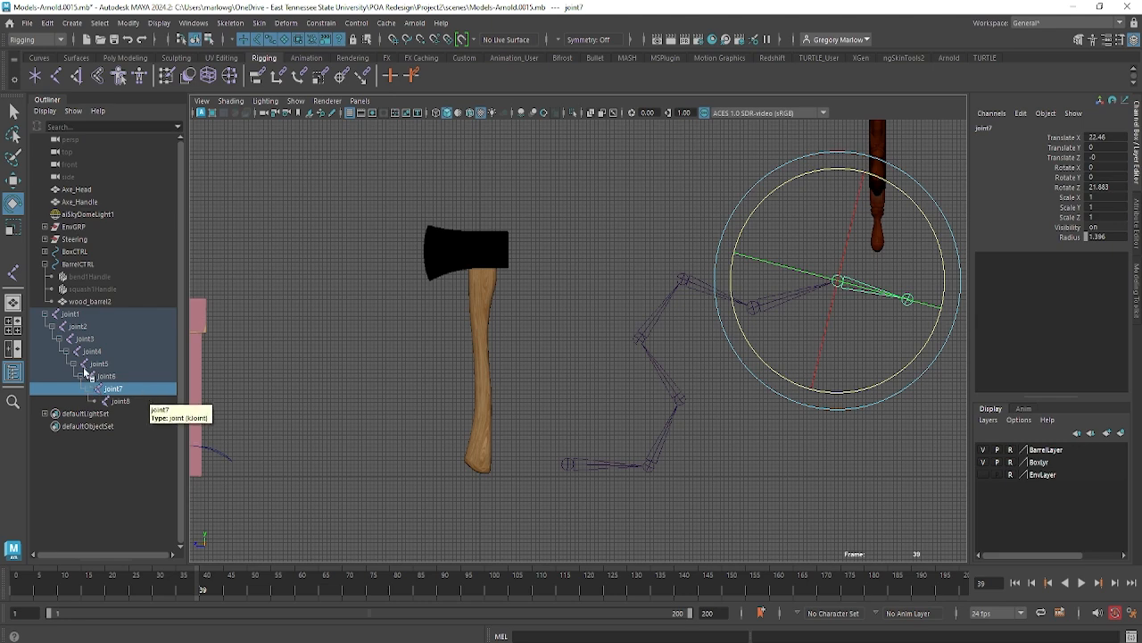
Delete the entire practice chain, from its root joint through its last joint.
click(67, 314)
shift+click(119, 402)
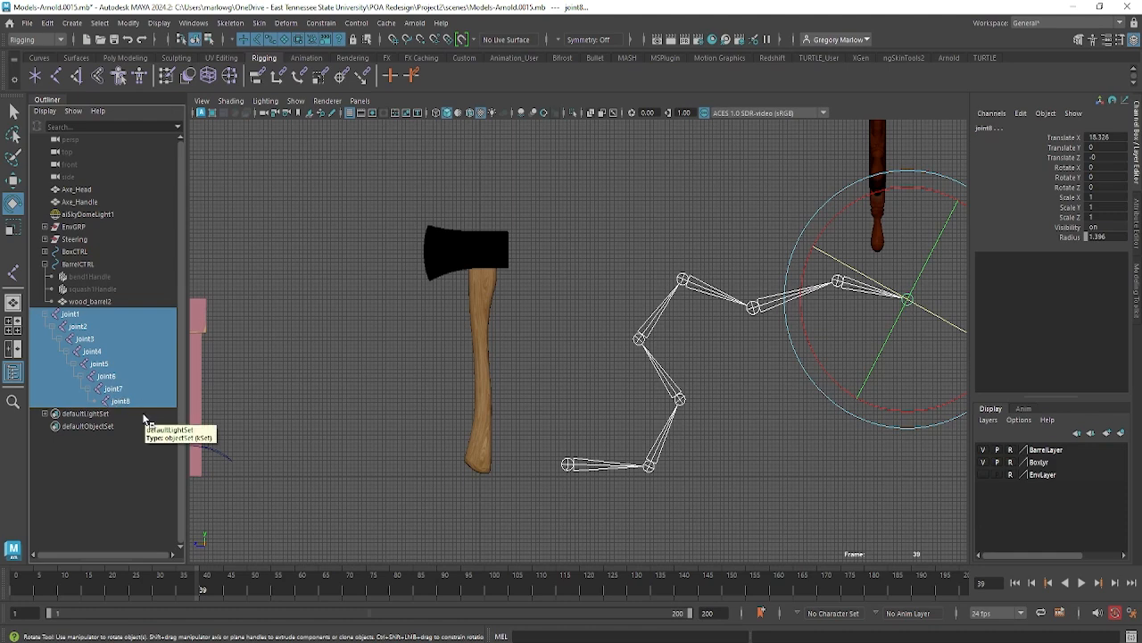
key(Delete)
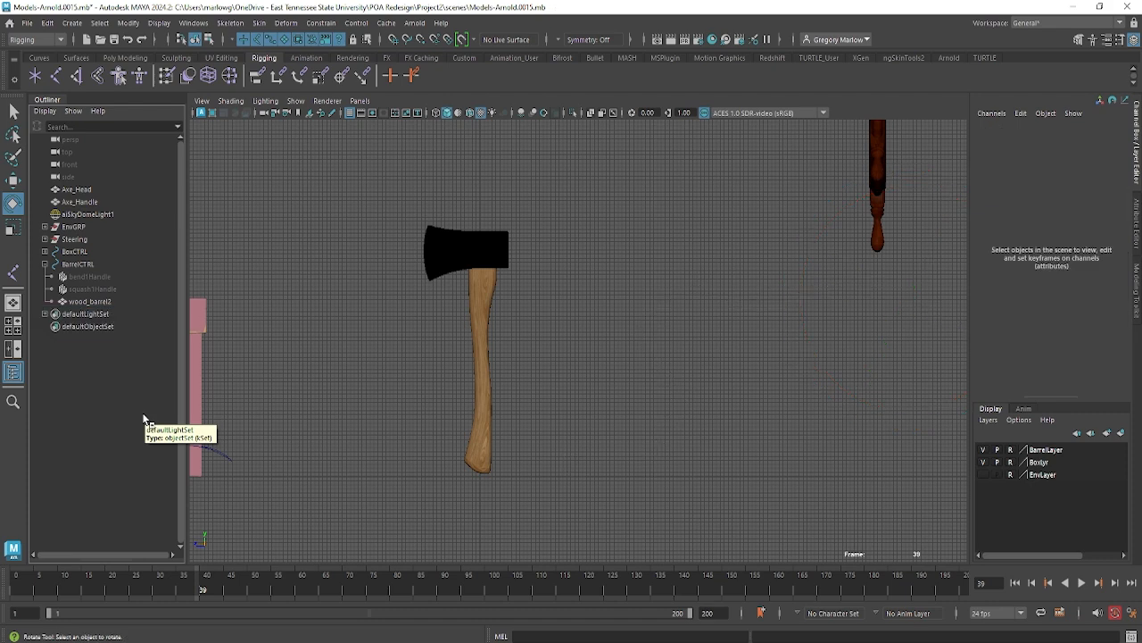
Build a five-joint chain from the axe handle's base, through two points along the handle and the head's underside, to the head's top.
click(56, 76)
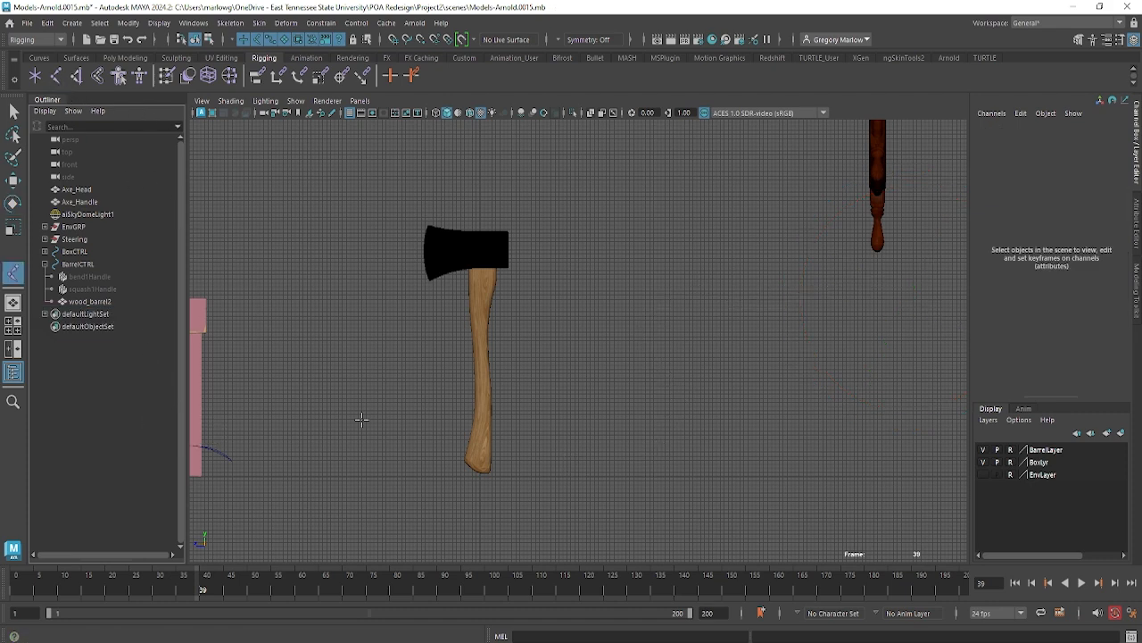
click(481, 472)
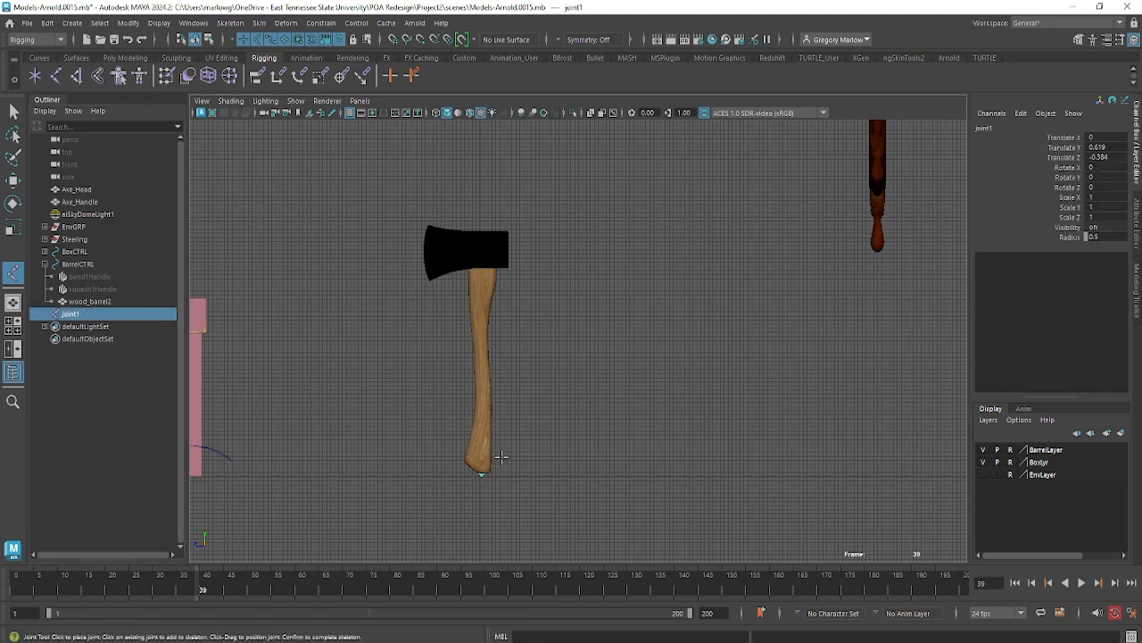
key(4)
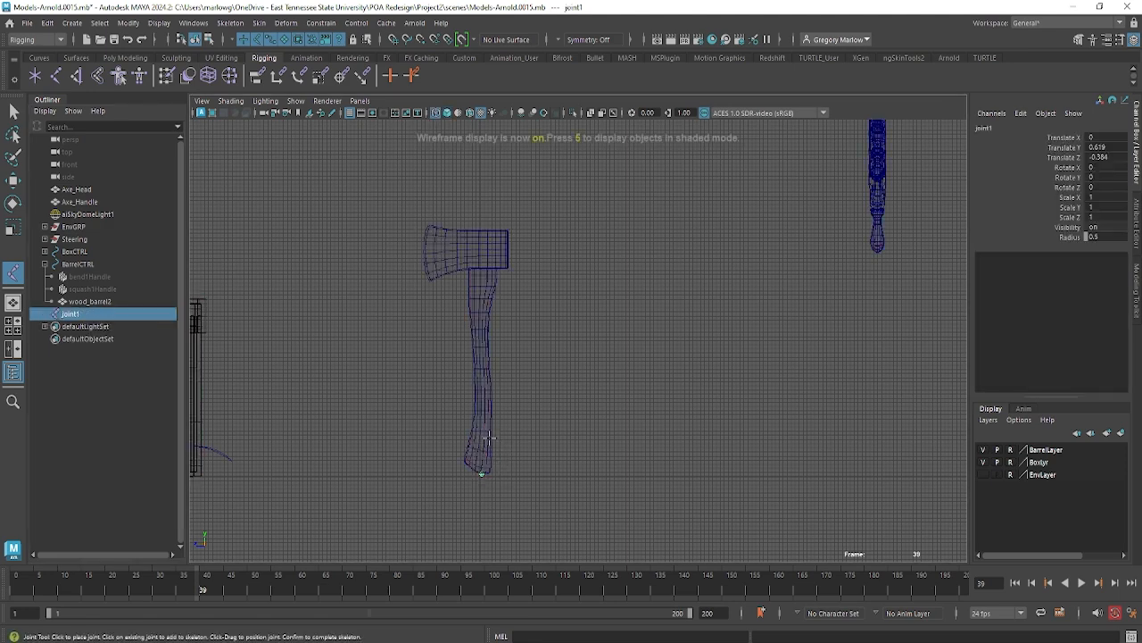
click(483, 391)
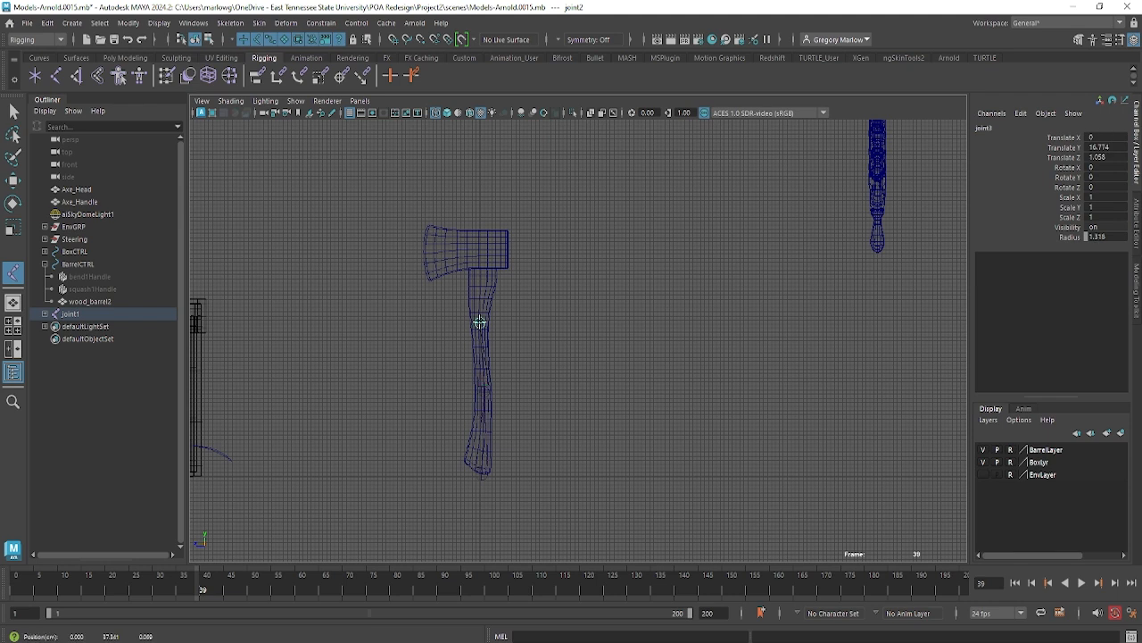
click(481, 323)
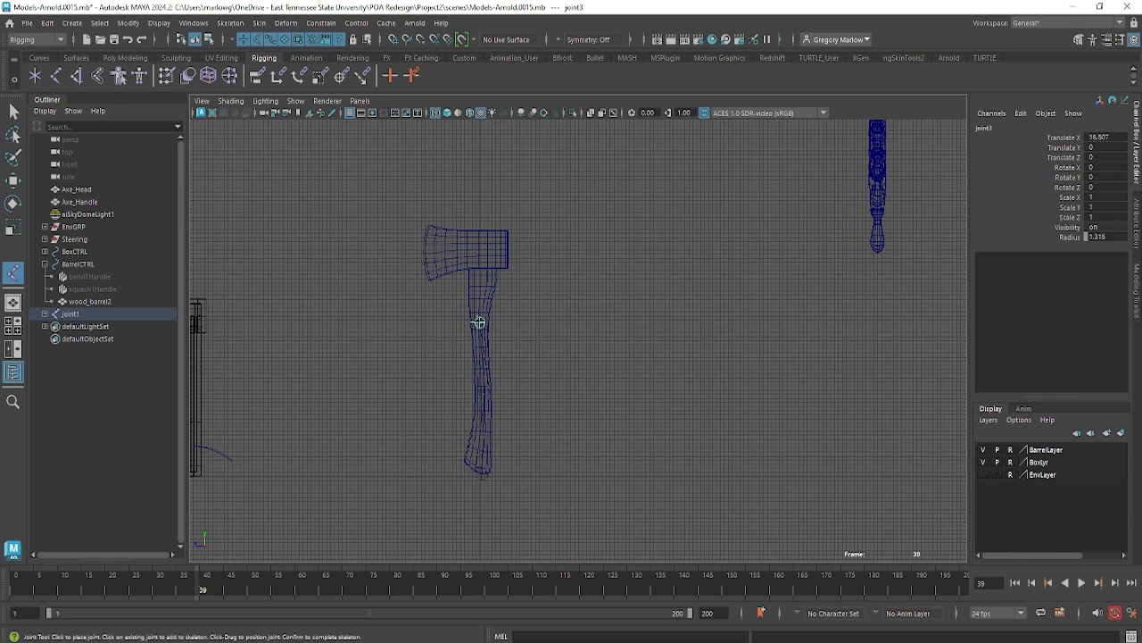
click(482, 268)
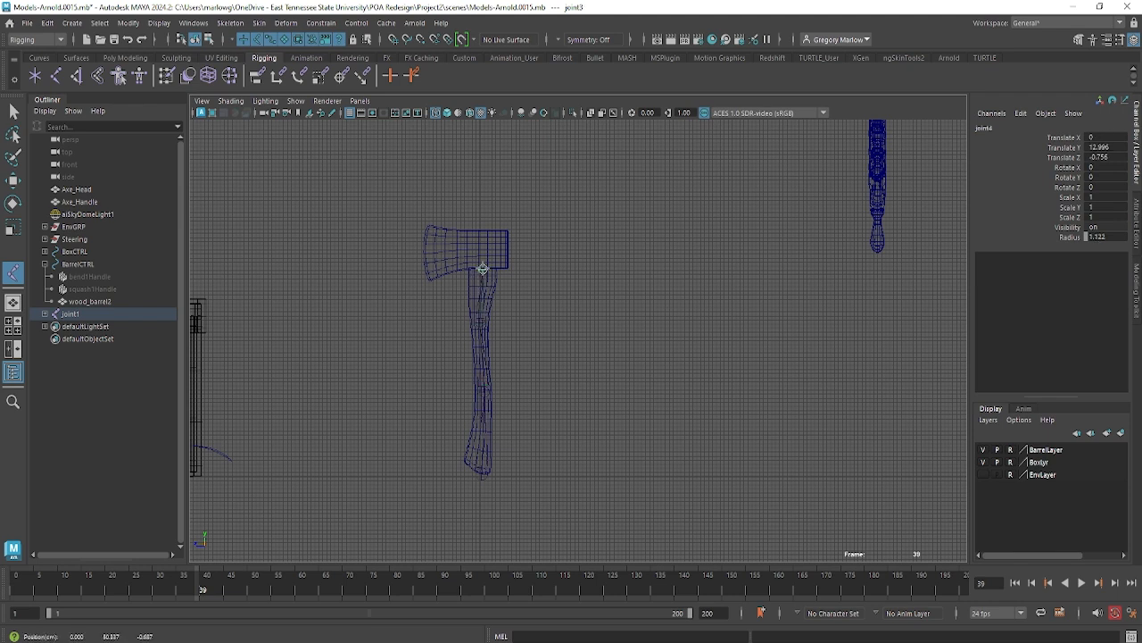
key(Return)
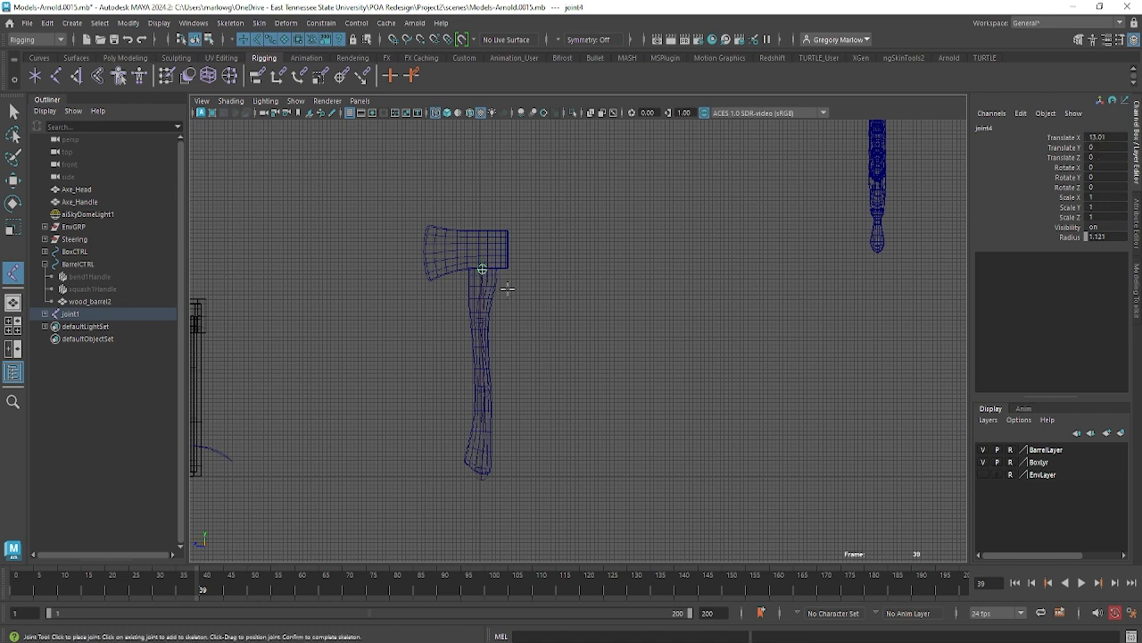
click(482, 228)
key(Return)
key(e)
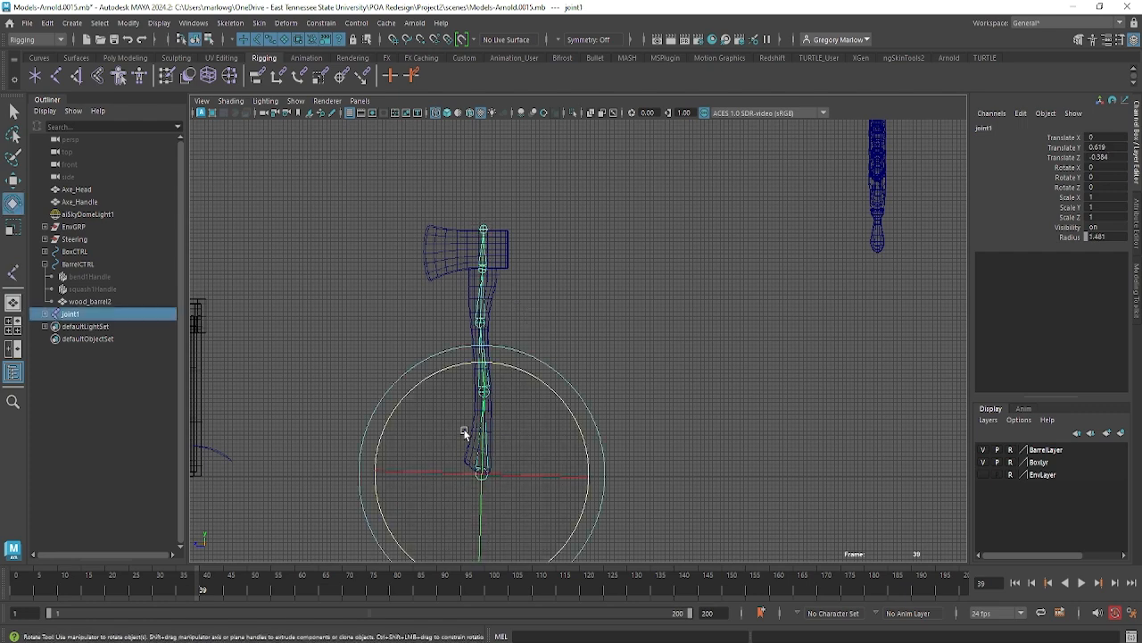
click(615, 294)
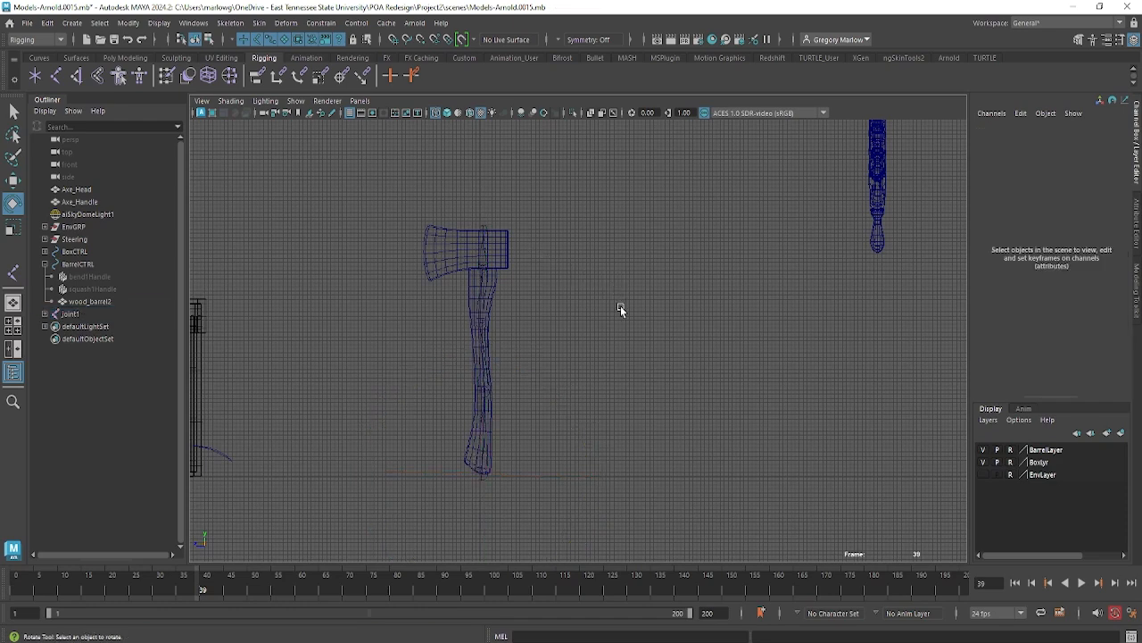
Expand the new joint hierarchy in the Outliner and rename its first joint Root.
shift+click(45, 315)
click(74, 315)
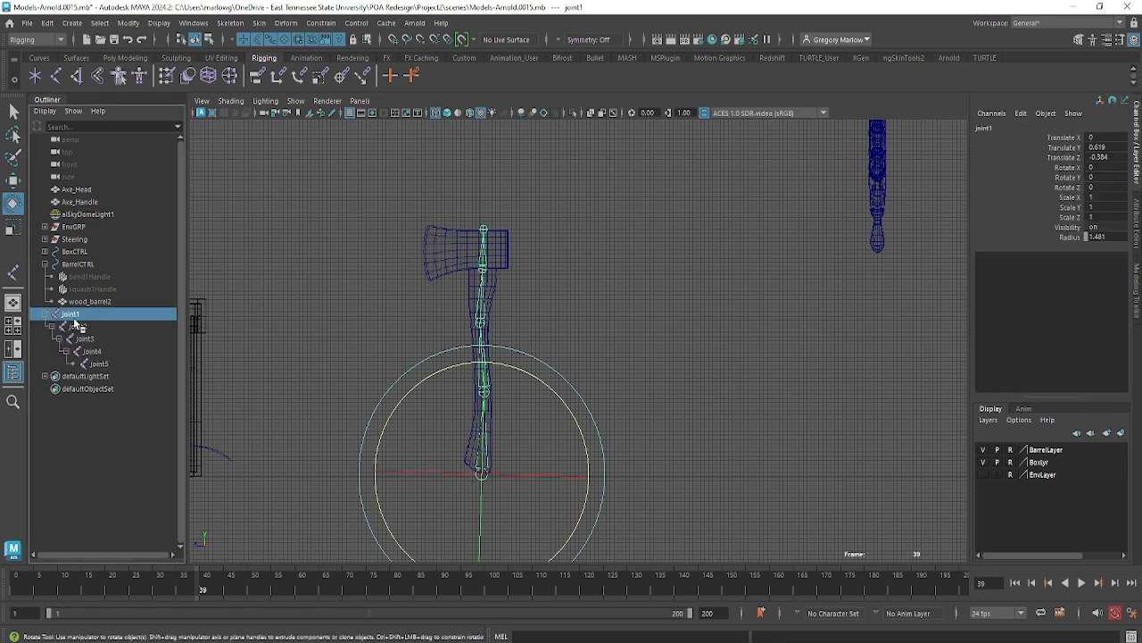
double_click(73, 315)
text(Root)
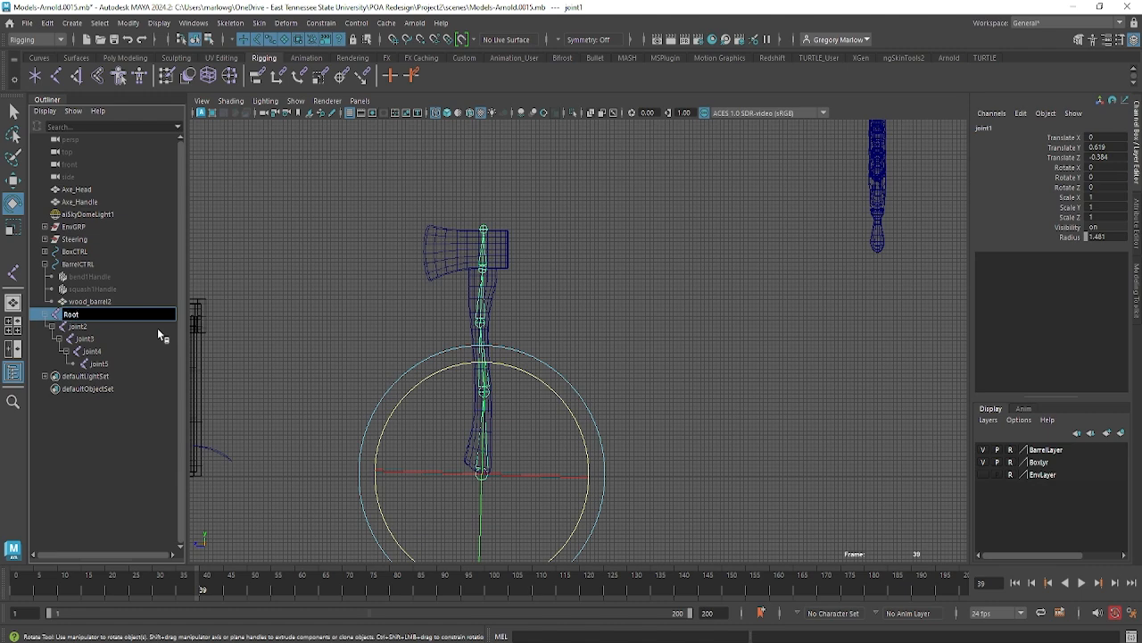
key(Return)
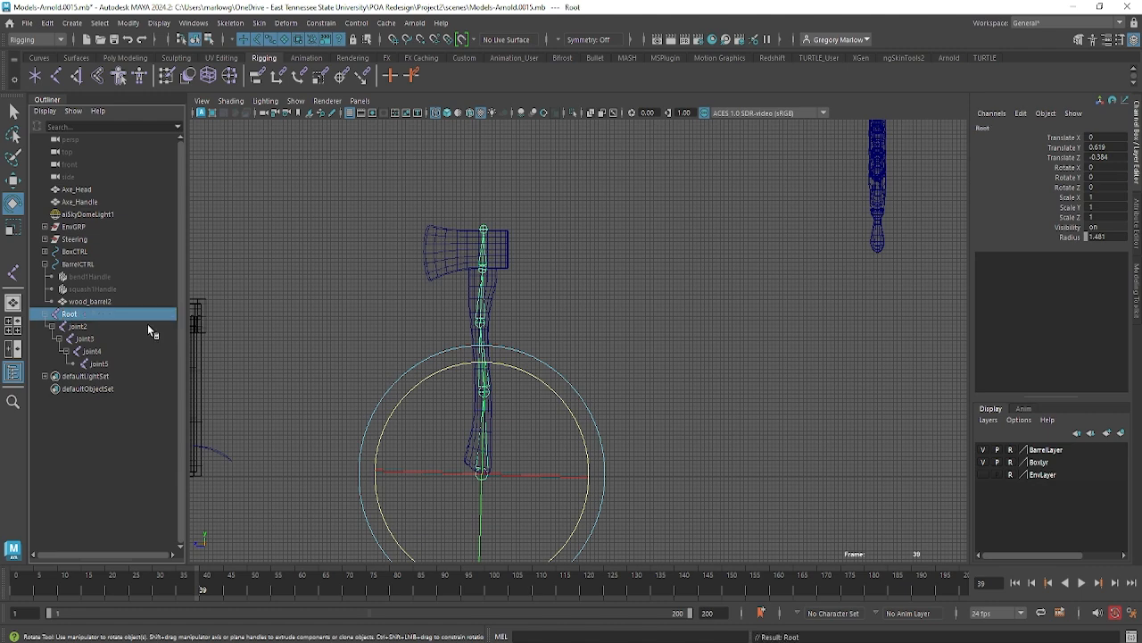
Rename the axe chain's second joint Spine1 and its third joint Spine2.
click(80, 326)
double_click(80, 326)
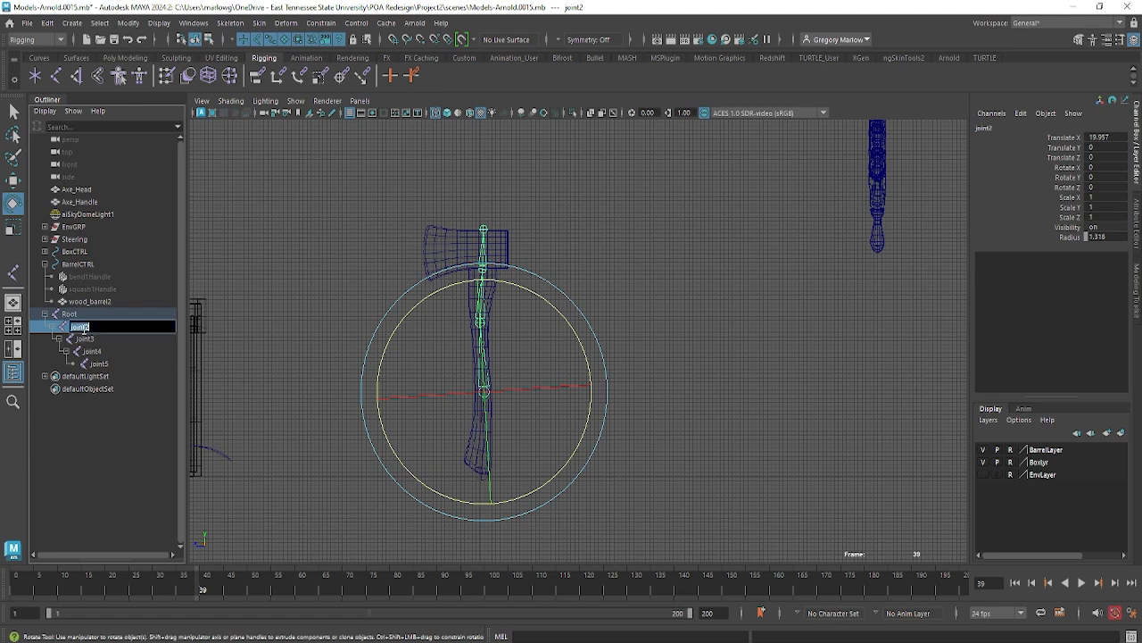
text(Spine1)
key(Return)
click(153, 336)
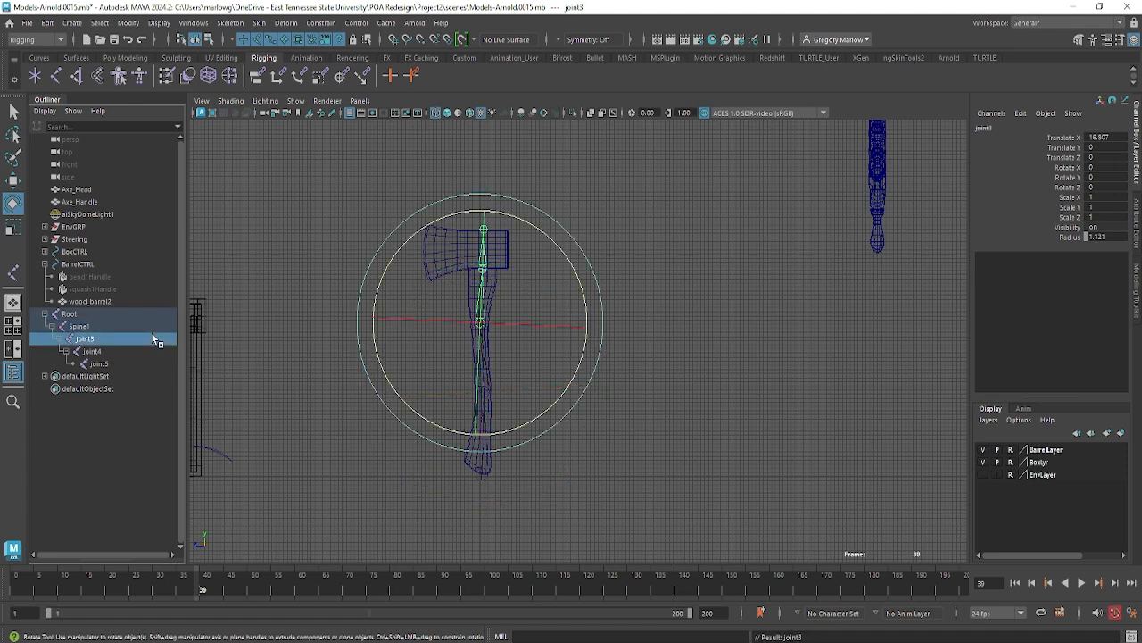
double_click(153, 336)
text(Spine2)
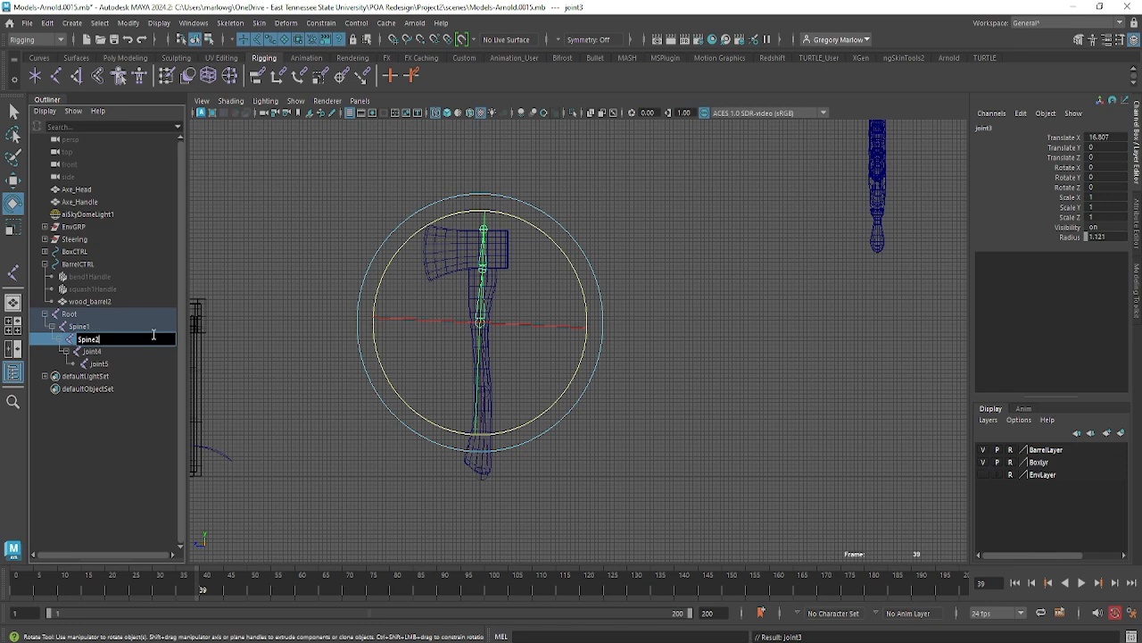
key(Return)
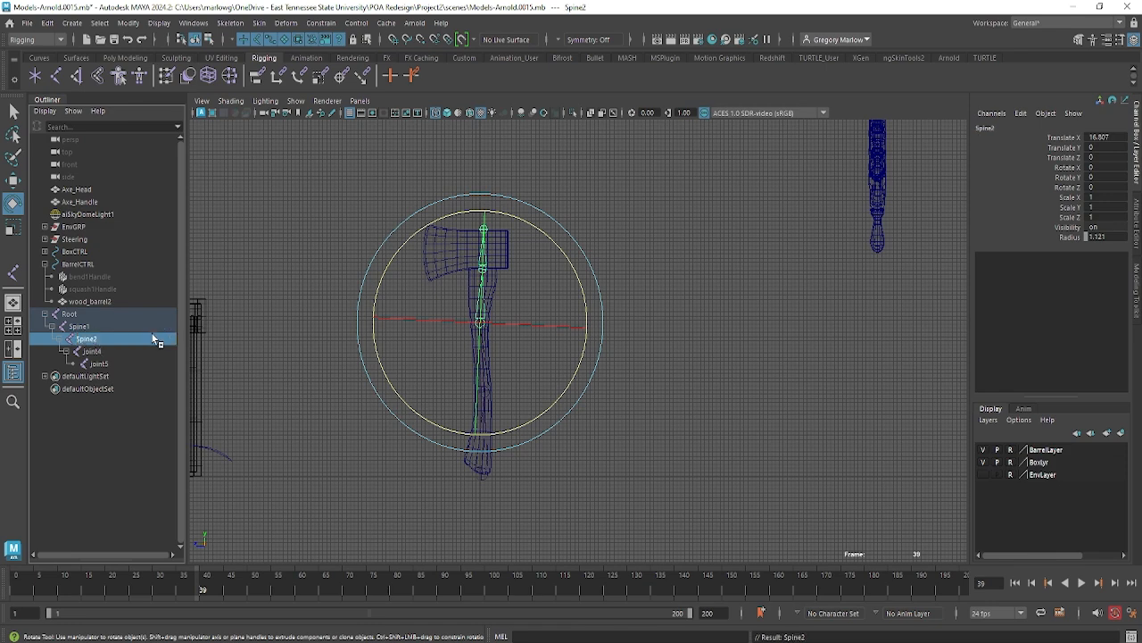
Rename the axe chain's fourth joint Head and its last joint HeadEnd.
key(Down)
key(Return)
text(Head)
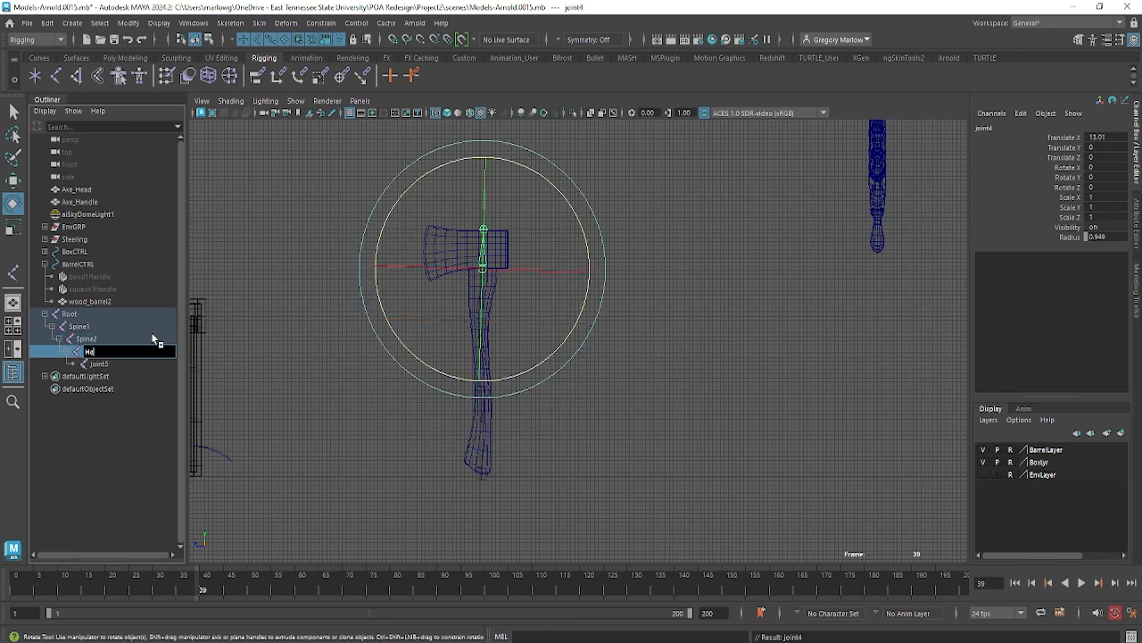
key(Return)
key(Down)
key(Return)
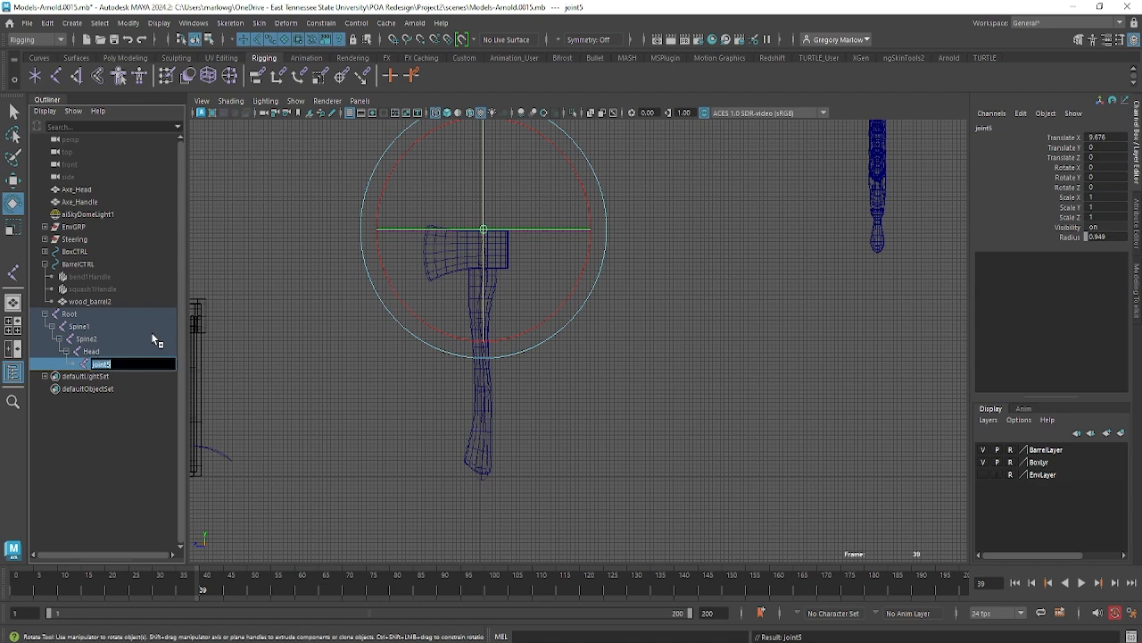
text(HeadEnd)
key(Return)
click(641, 455)
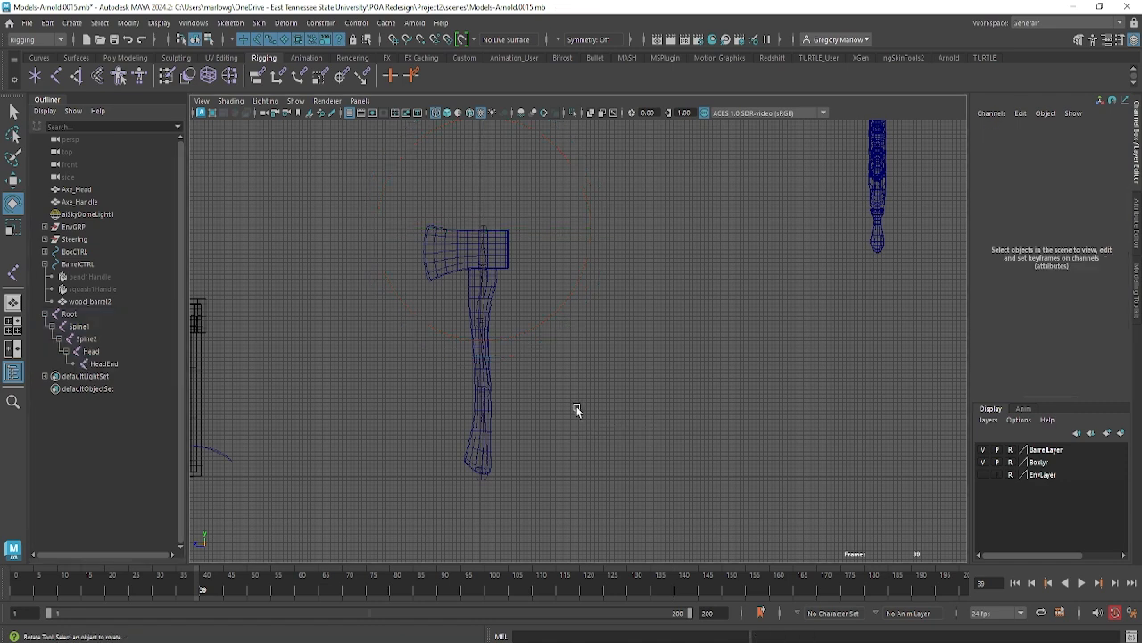
Test-rotate the Head joint freely and the Spine1 joint about -59.4 degrees in Z, undoing both rotations.
click(105, 353)
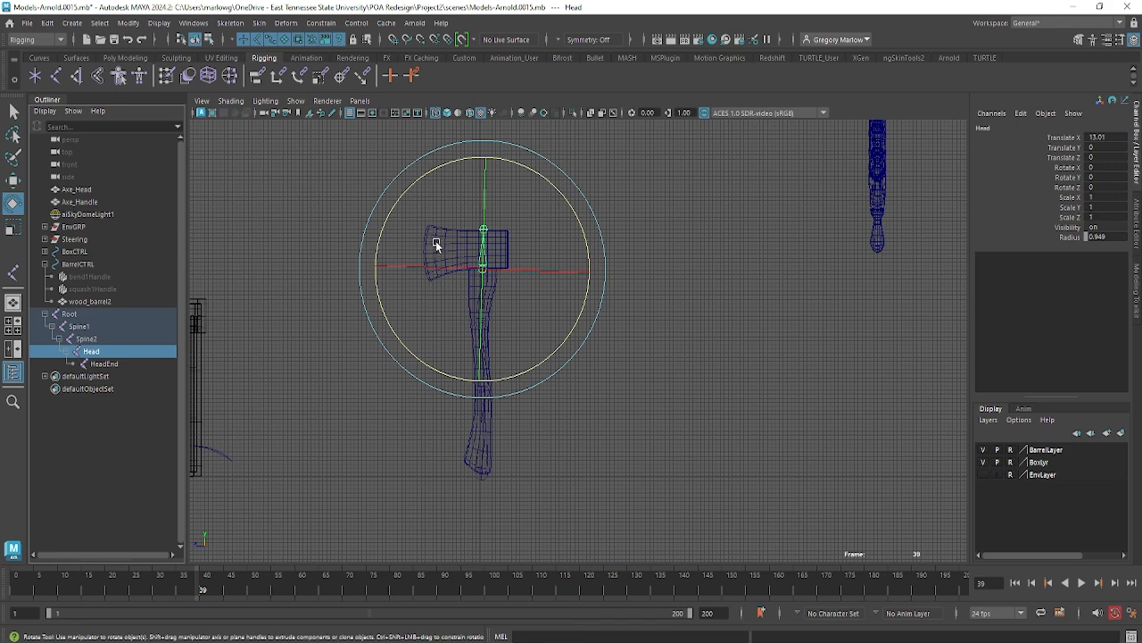
mouse_move(435, 241)
mouse_down()
mouse_move(500, 242)
mouse_move(420, 242)
mouse_up()
key(ctrl+z)
key(ctrl+z)
key(ctrl+z)
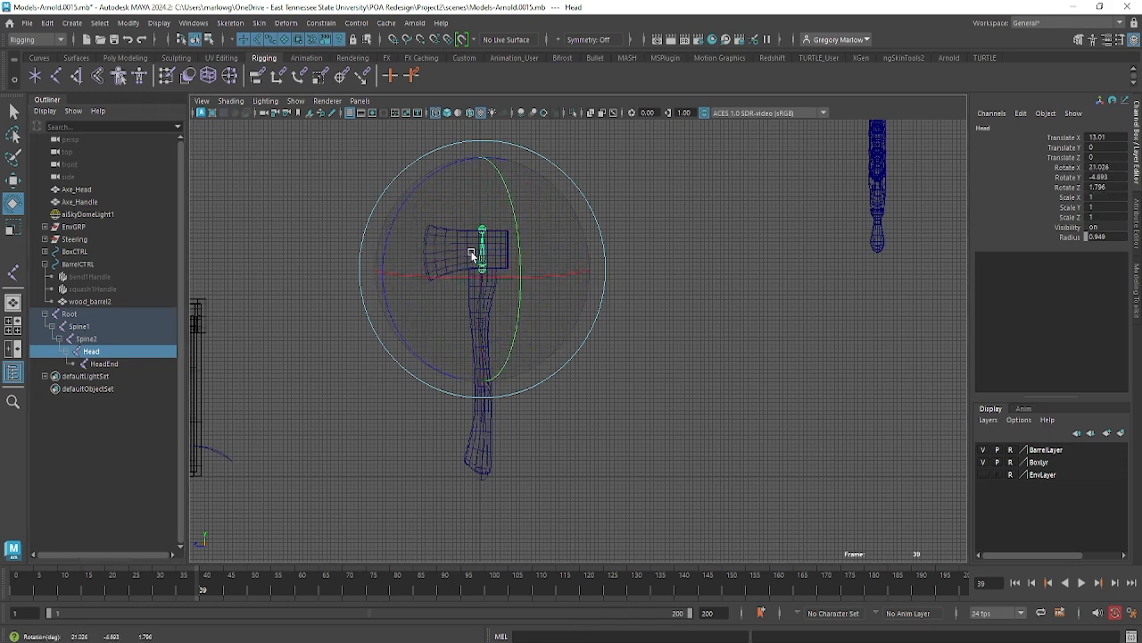
click(568, 428)
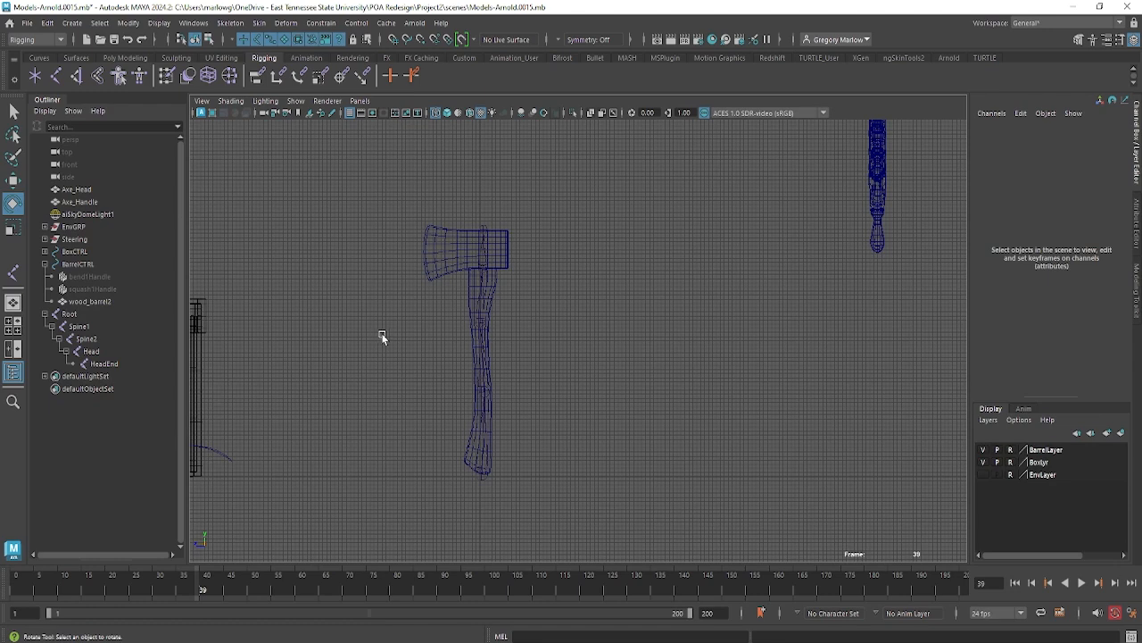
click(475, 348)
drag(542, 301, 455, 332)
key(ctrl+z)
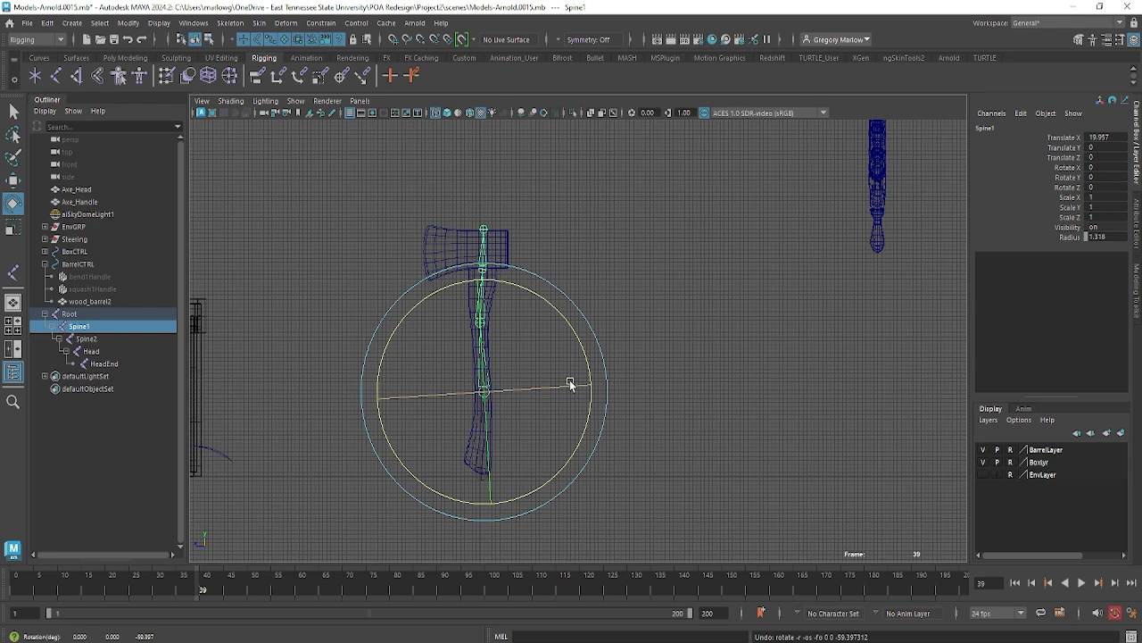
Restore textured shaded display and turn on X-Ray Joints so the chain shows through the axe.
key(7)
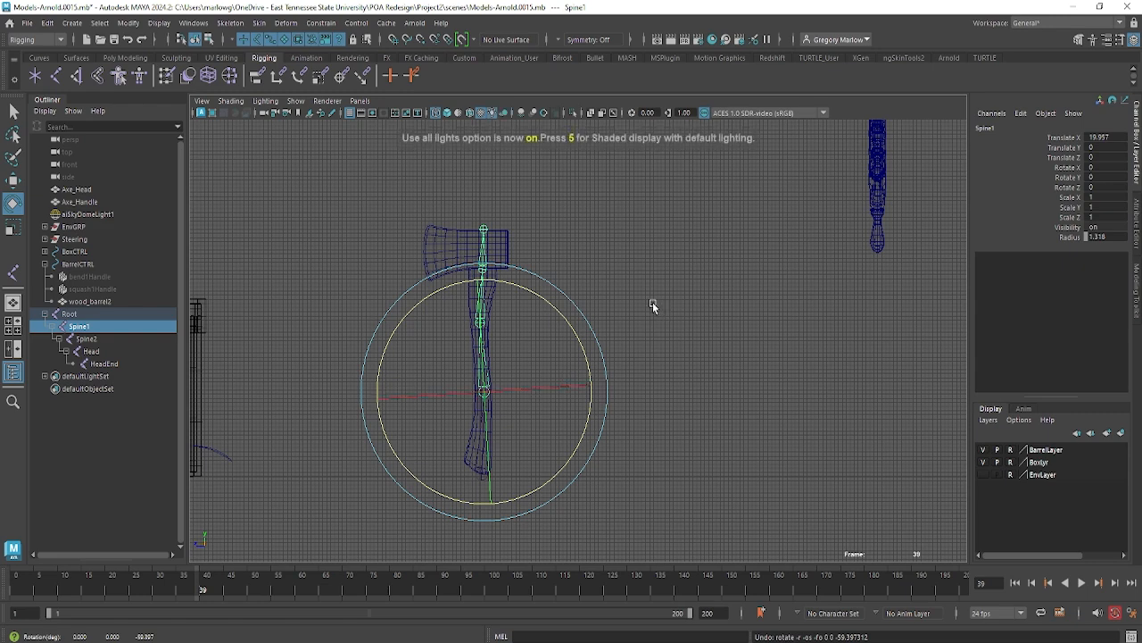
key(6)
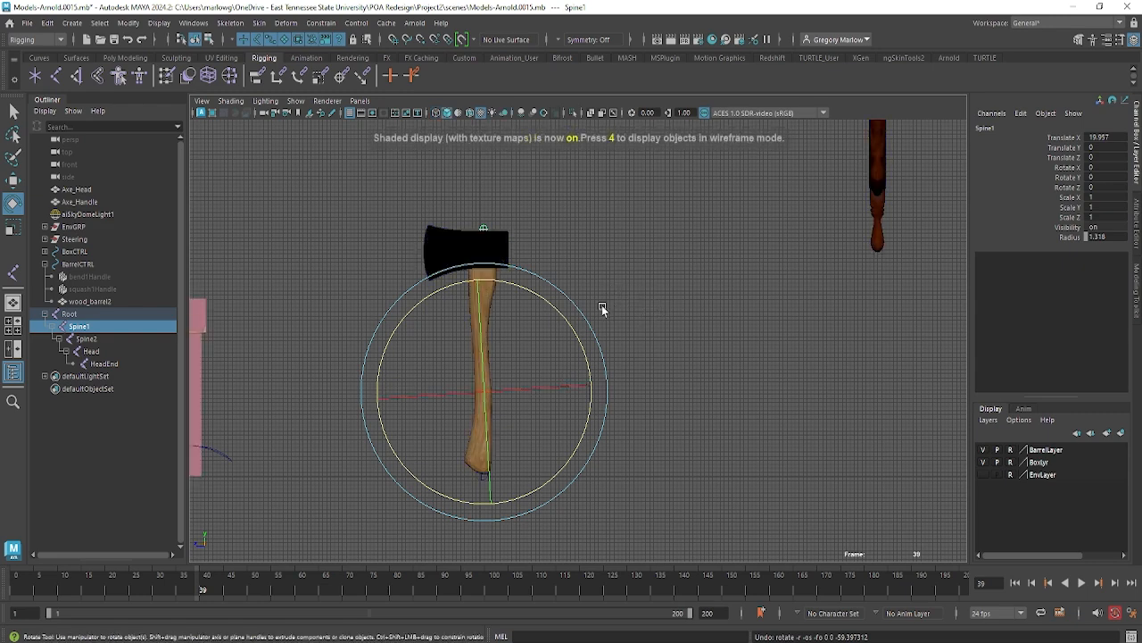
click(615, 308)
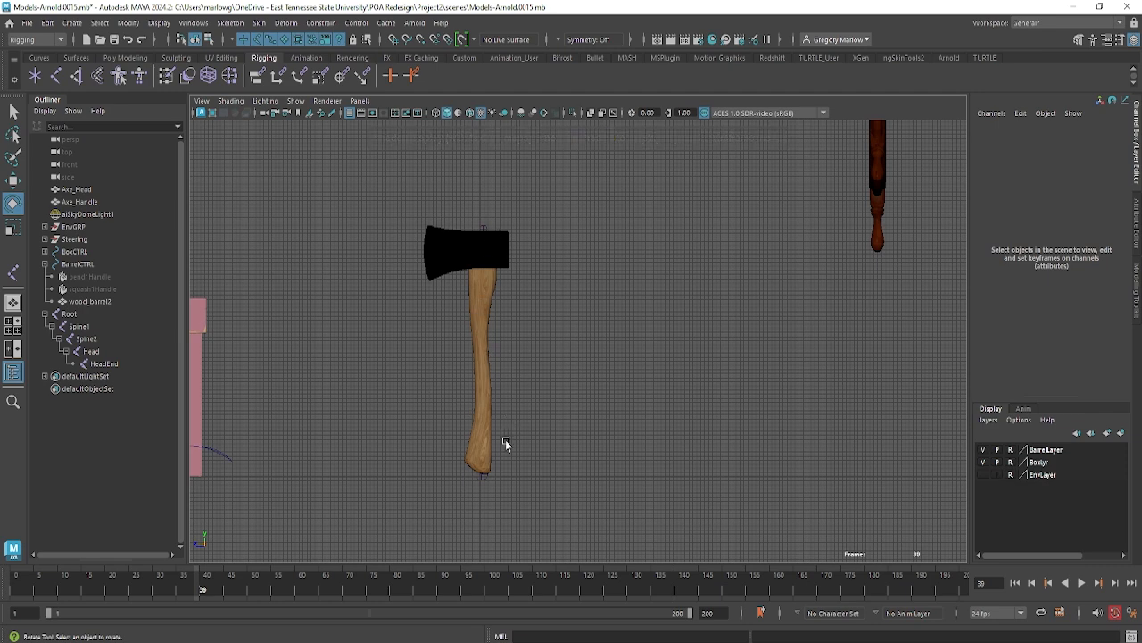
scroll(465, 434, up, 4)
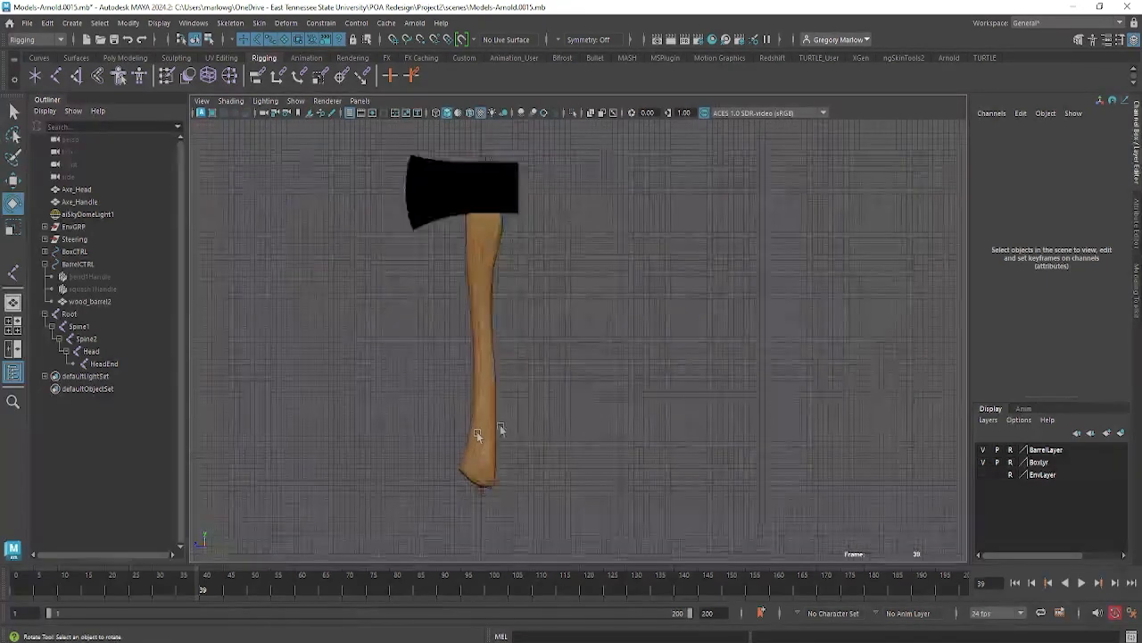
alt+middle_drag(535, 426, 581, 437)
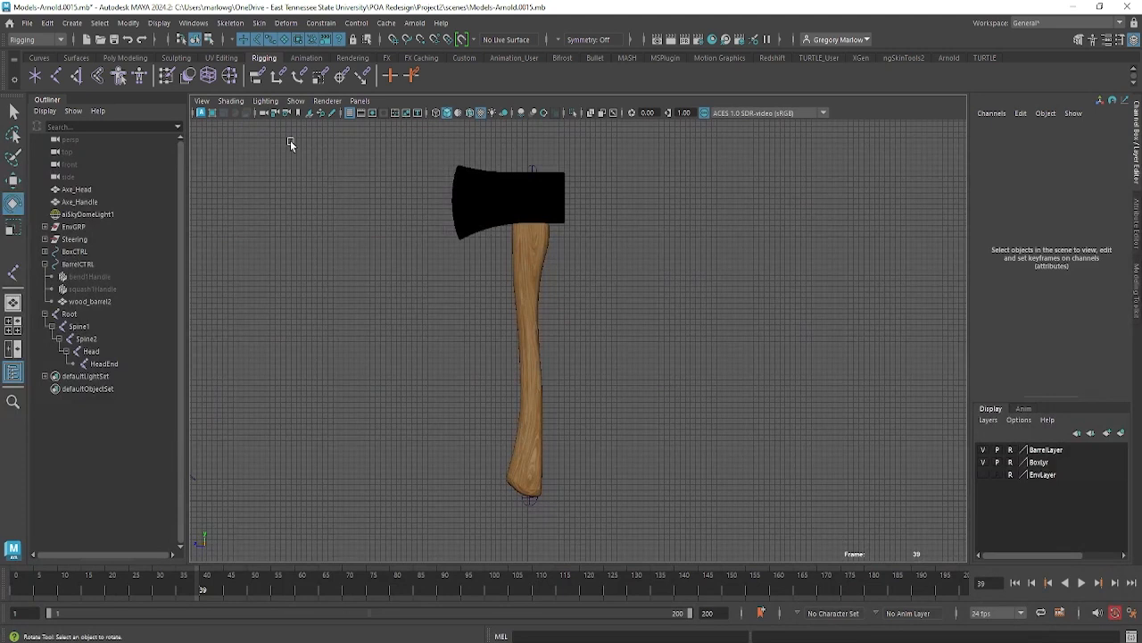
click(231, 101)
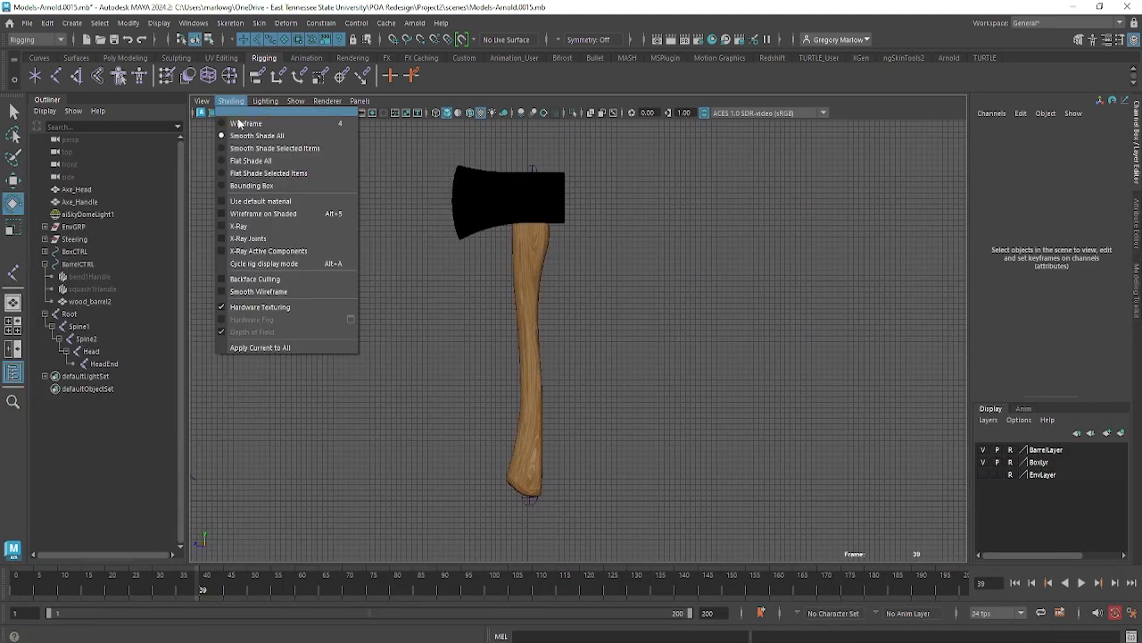
click(233, 239)
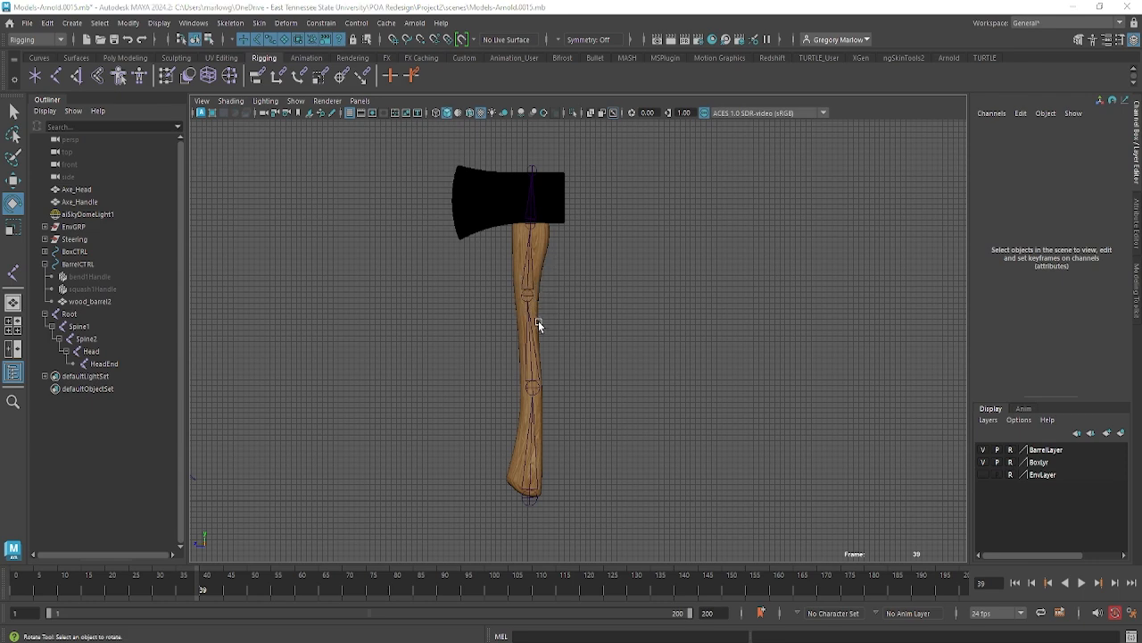
Select the Axe_Head and Axe_Handle meshes with the Root joint, and reset the Bind Skin options to their defaults.
key(space)
drag(538, 320, 536, 300)
mouse_move(645, 355)
alt+mouse_down()
mouse_move(523, 375)
mouse_move(401, 367)
mouse_move(551, 398)
mouse_move(643, 353)
mouse_move(629, 357)
alt+mouse_up()
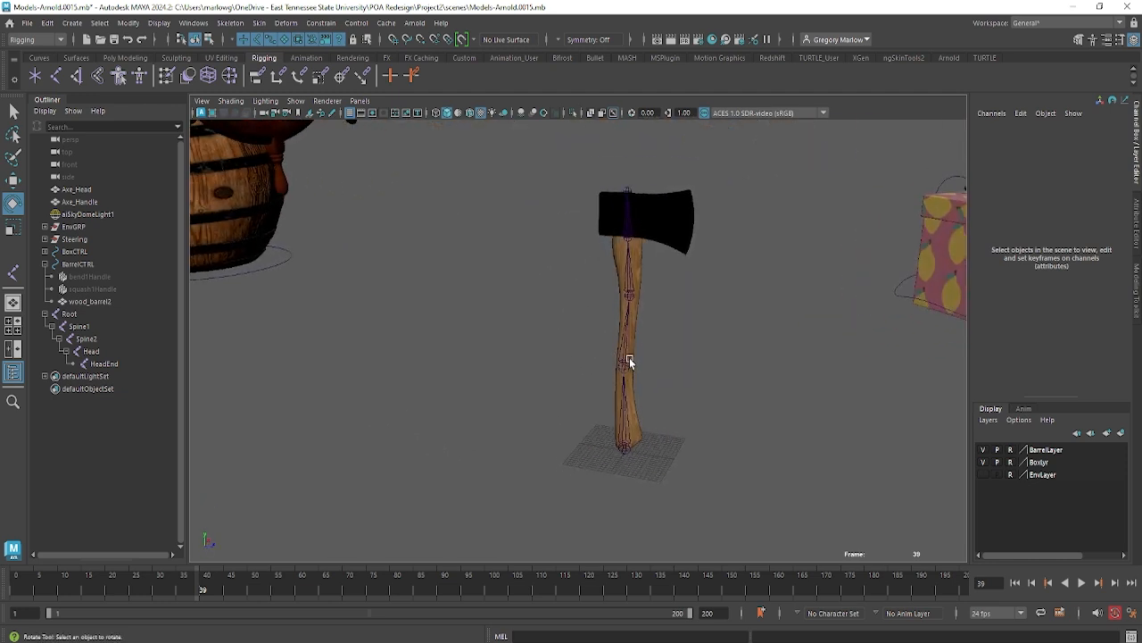
click(627, 448)
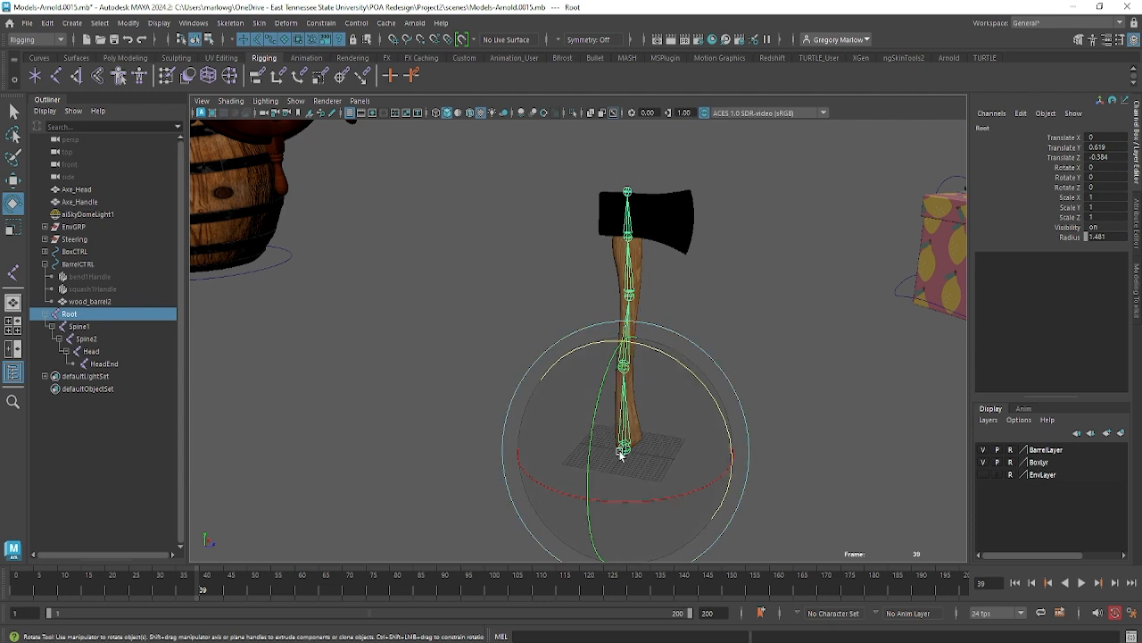
click(79, 189)
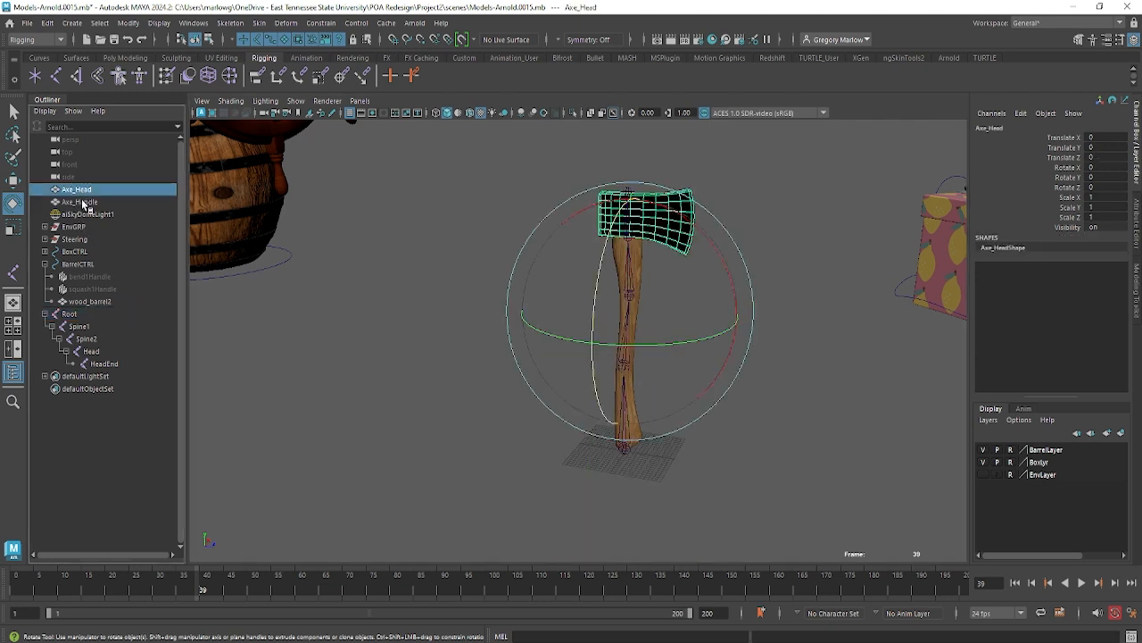
shift+click(82, 203)
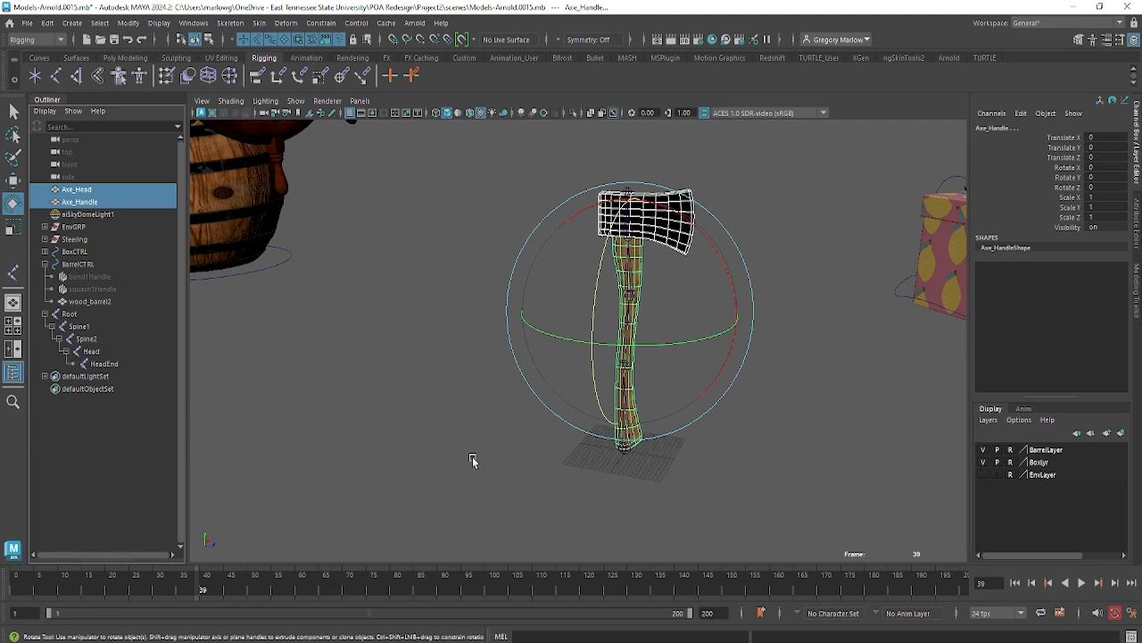
ctrl+click(64, 315)
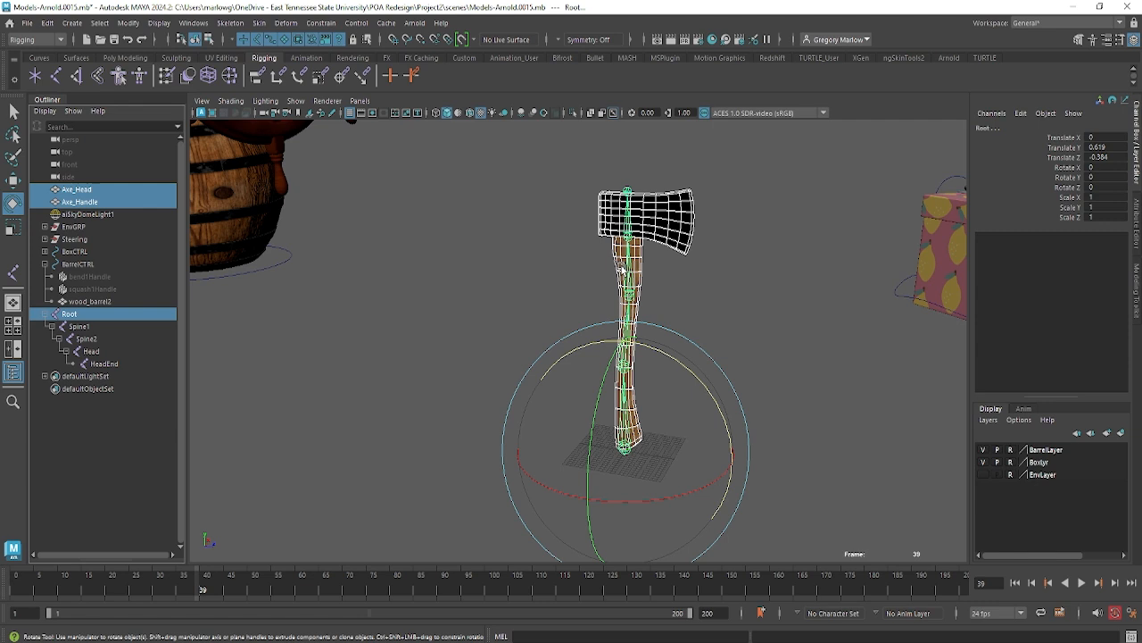
click(261, 24)
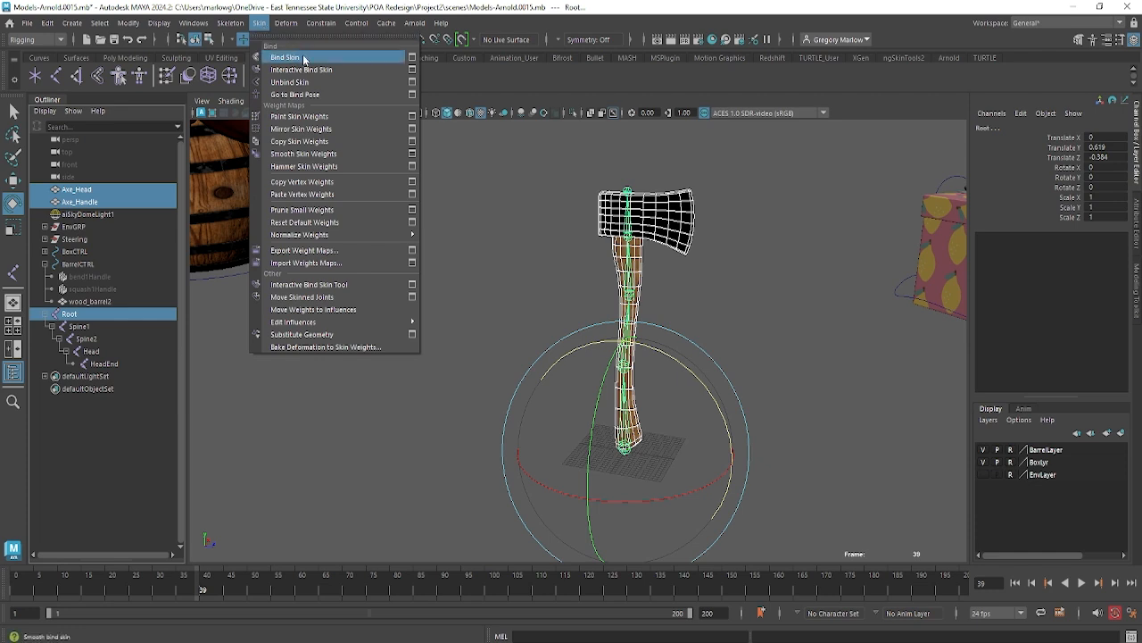
click(413, 57)
drag(847, 284, 374, 99)
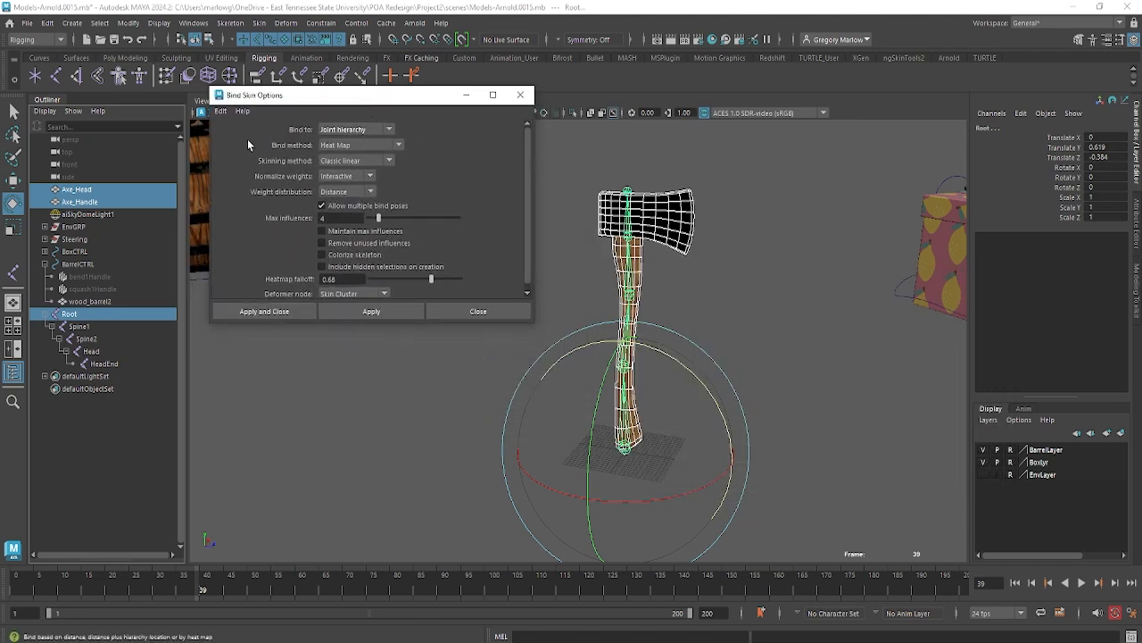
click(219, 111)
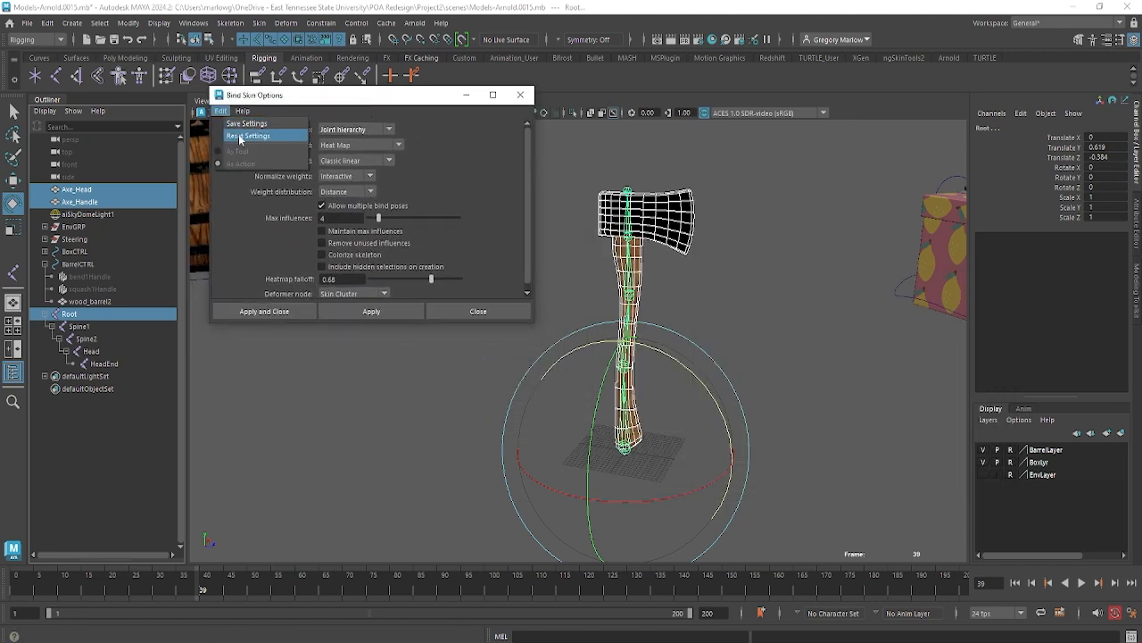
click(239, 136)
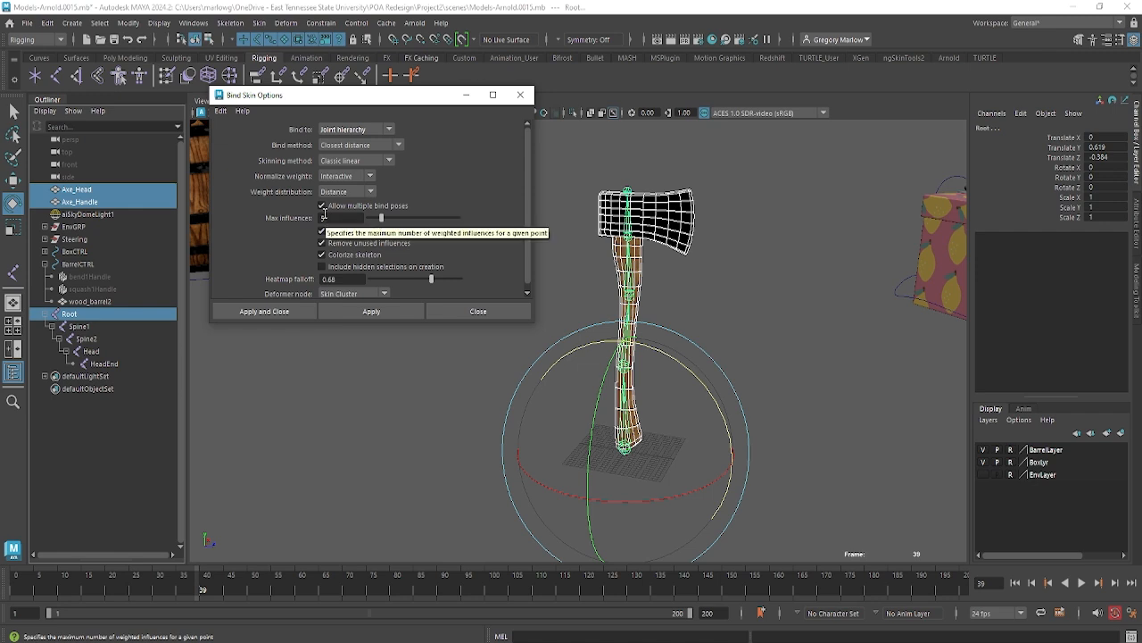
Bind both axe meshes to the joint hierarchy using the Closest in hierarchy method with 5 max influences.
click(389, 131)
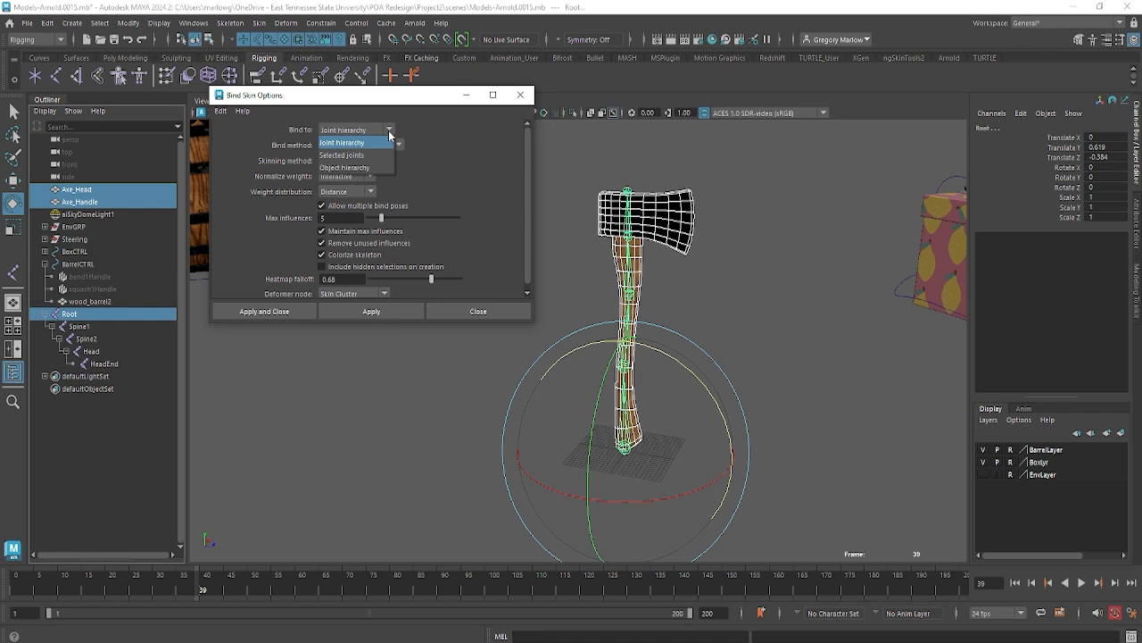
click(389, 133)
click(397, 147)
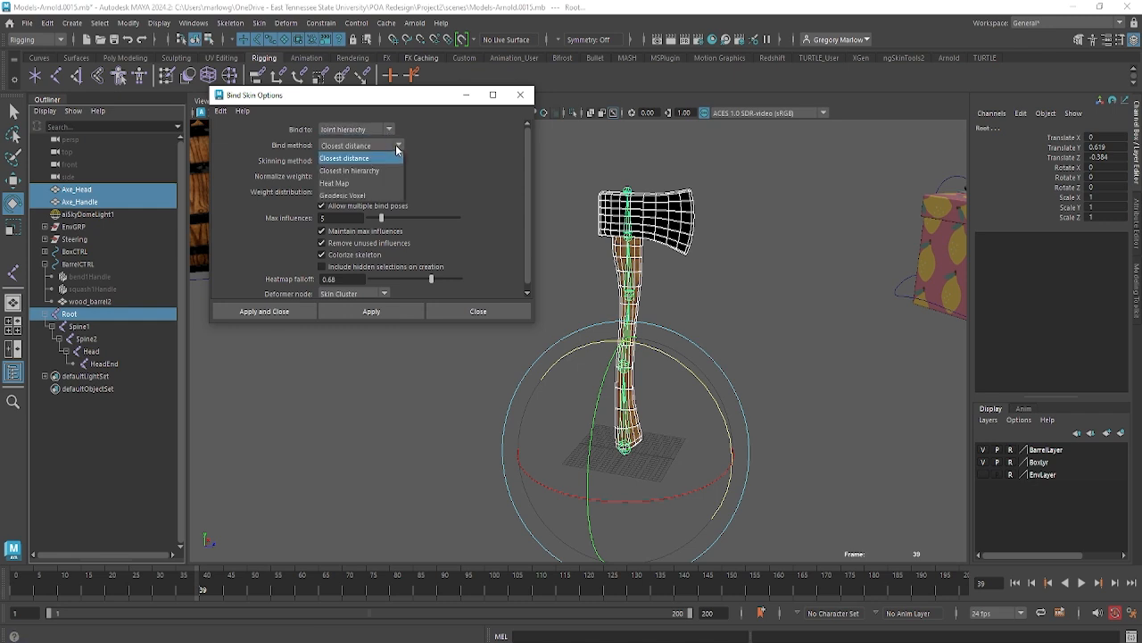
click(348, 171)
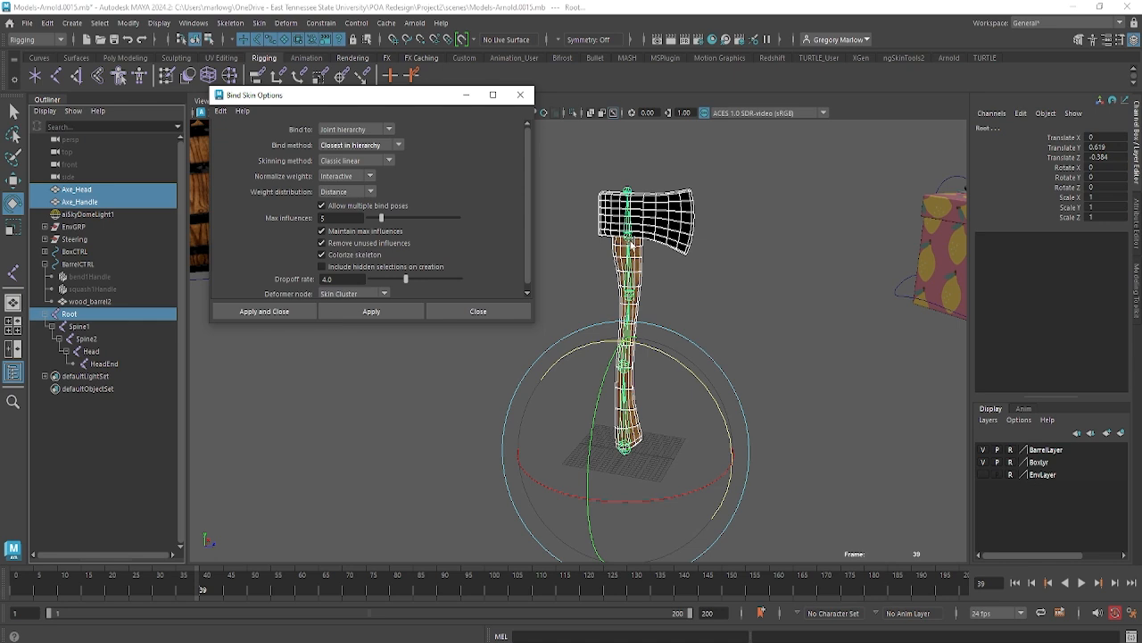
click(283, 315)
Test-rotate the Spine2 joint to about -71 degrees in Z and undo the rotations.
click(778, 396)
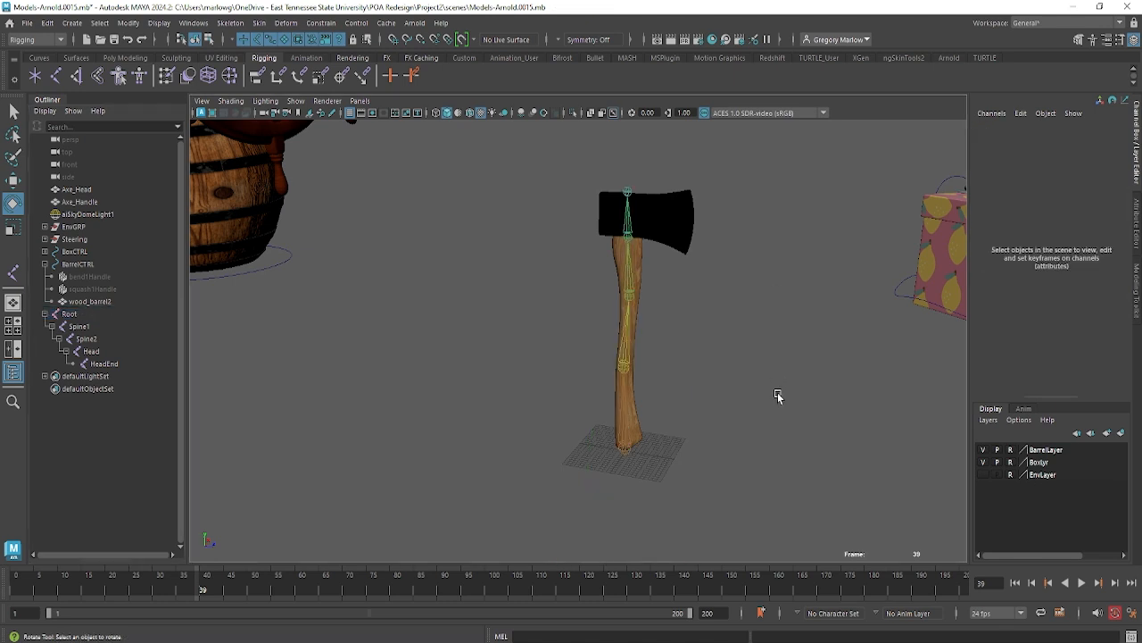
click(631, 295)
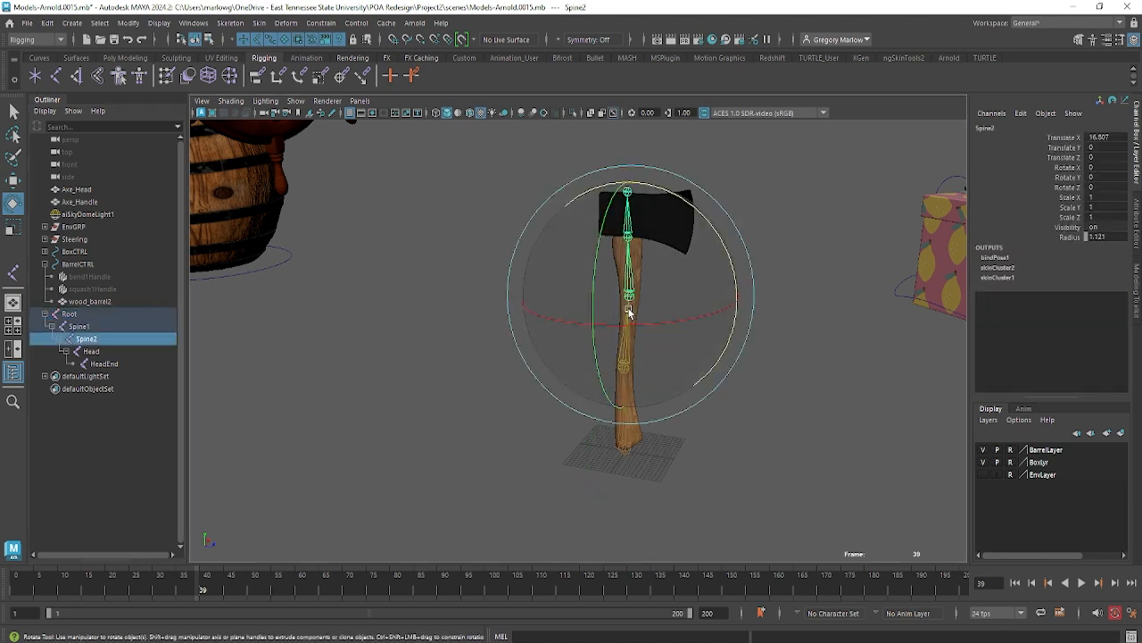
drag(649, 309, 625, 348)
drag(698, 252, 630, 246)
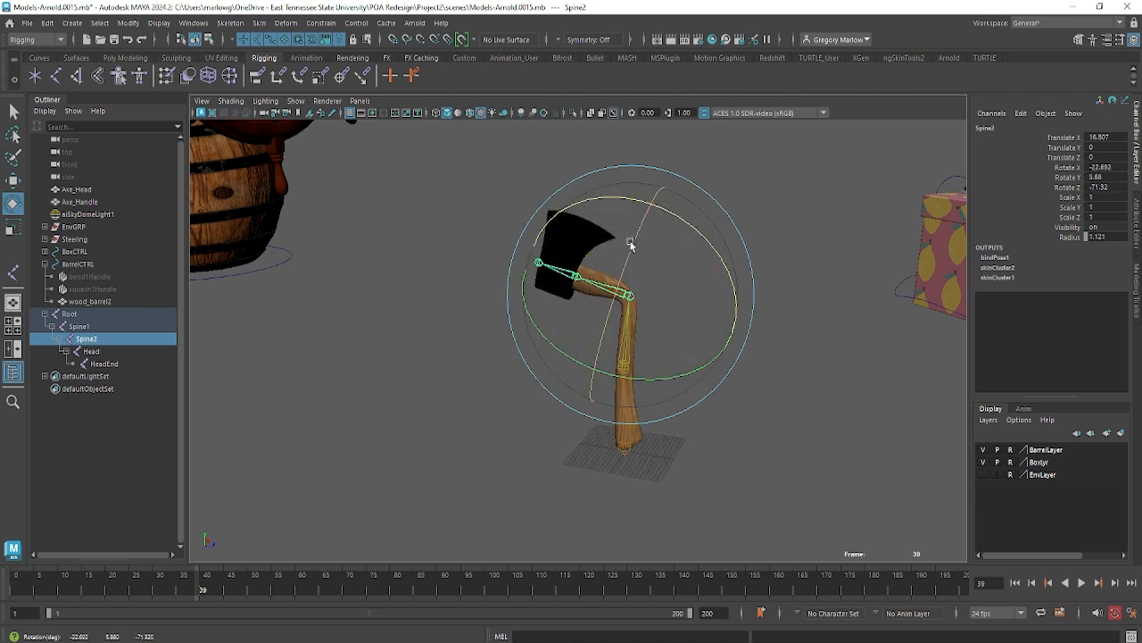
key(ctrl+z)
key(ctrl+z)
key(ctrl+z)
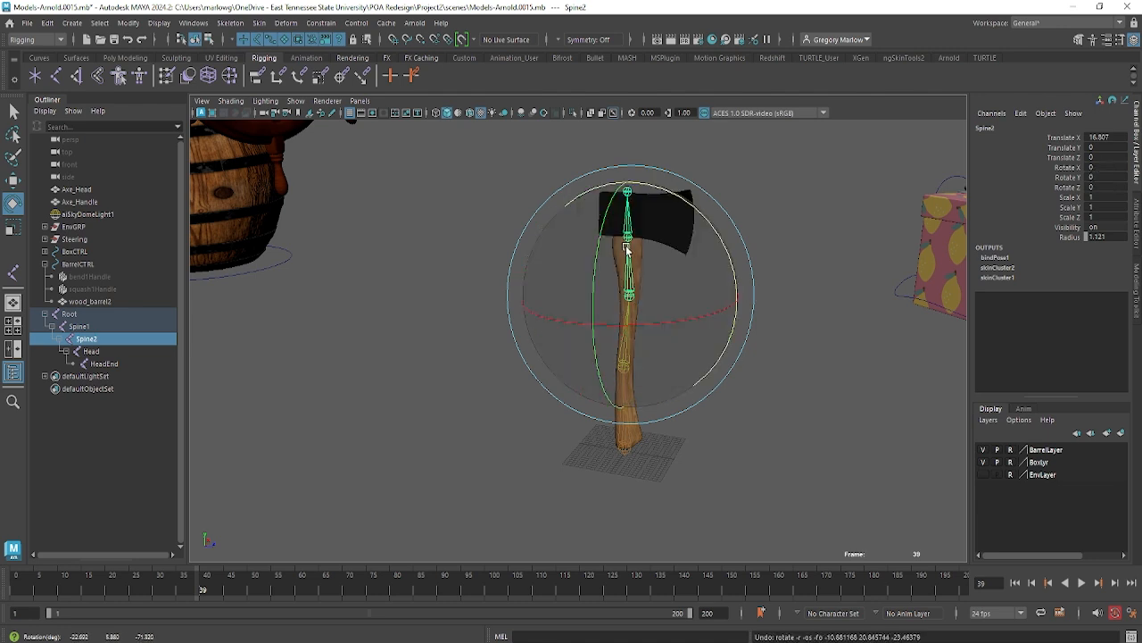
Test-rotate the Head joint freely to about 82 degrees in X with the view close to the axe head.
click(759, 331)
alt+drag(674, 332, 423, 330)
alt+right_drag(595, 278, 757, 329)
alt+drag(757, 330, 626, 283)
click(594, 307)
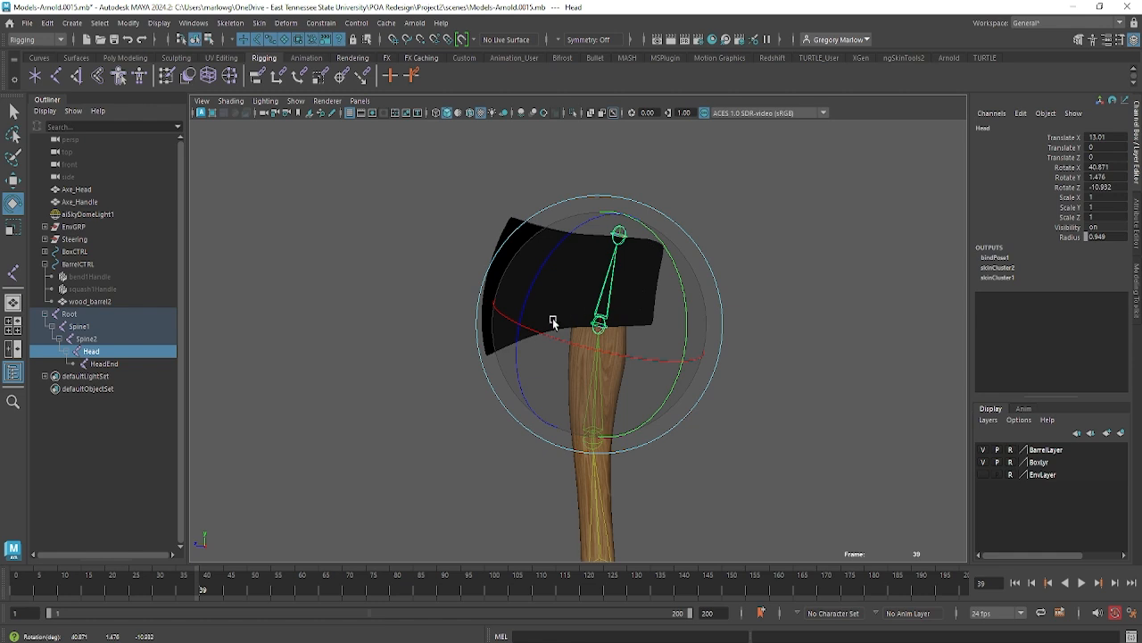
drag(550, 319, 680, 370)
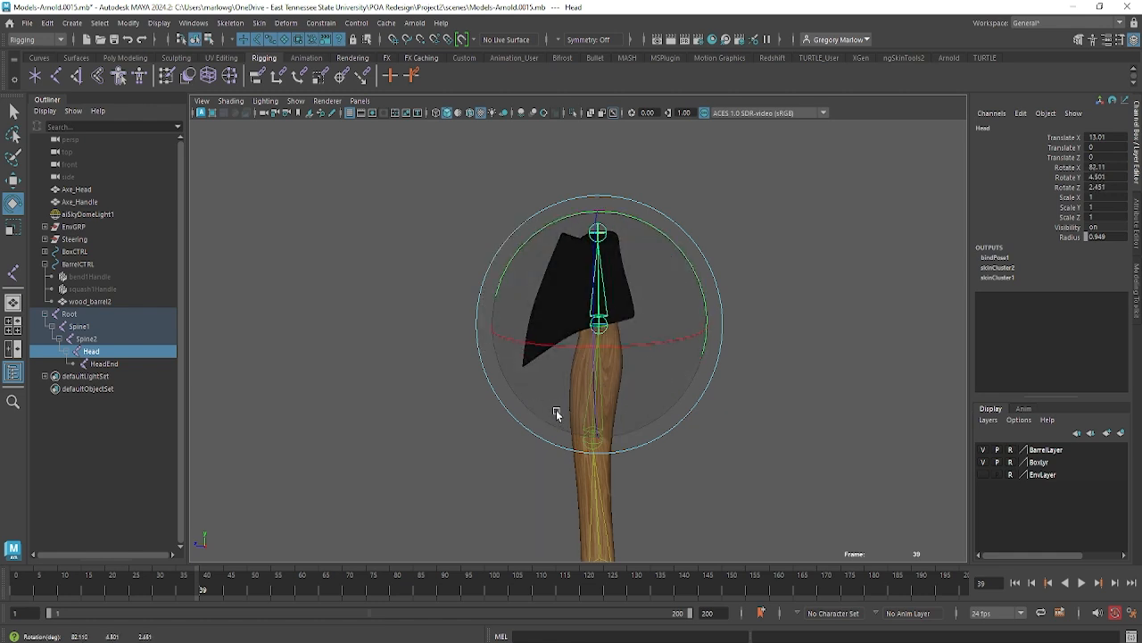
Examine the Axe_Head mesh's deformation from several sides and undo the Head joint's test rotations.
alt+drag(558, 414, 714, 428)
click(778, 455)
click(665, 370)
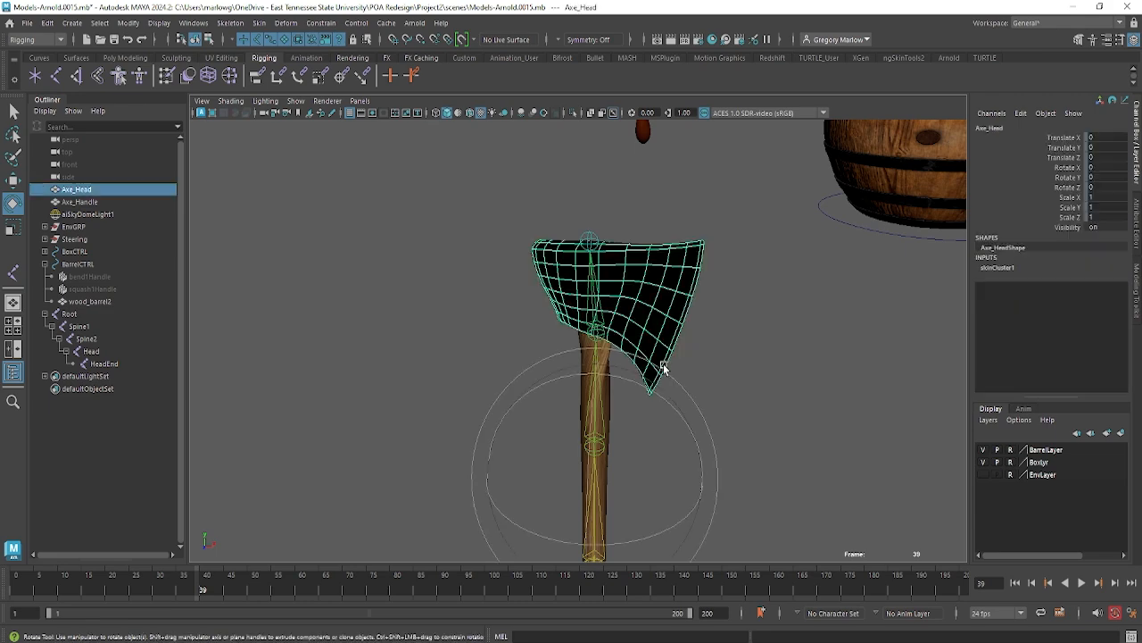
alt+drag(601, 403, 727, 369)
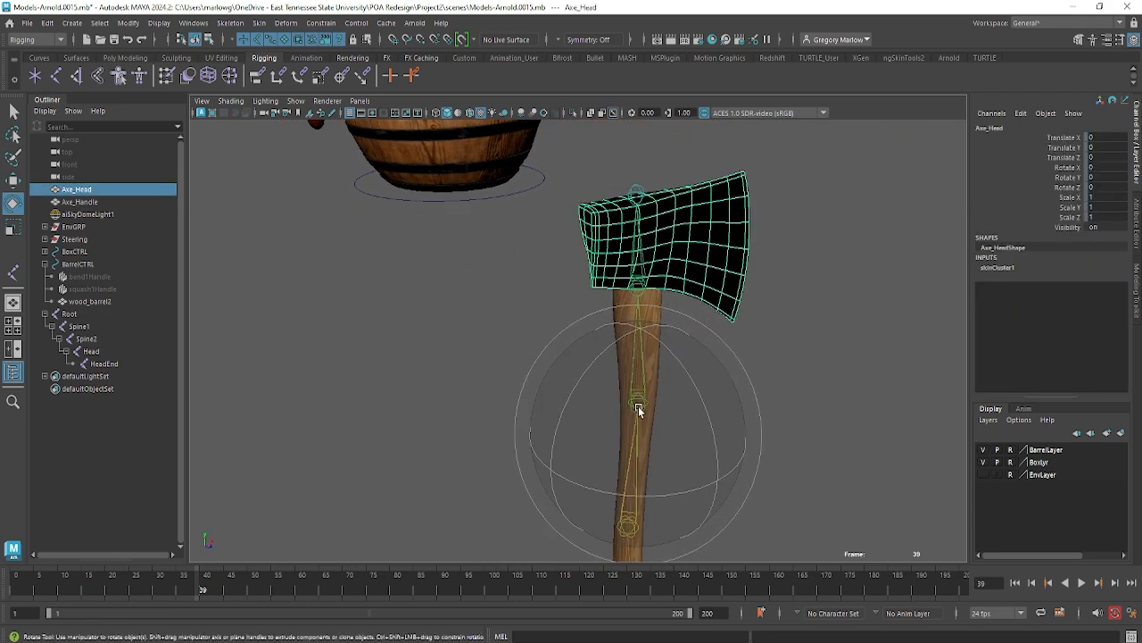
alt+drag(648, 409, 651, 263)
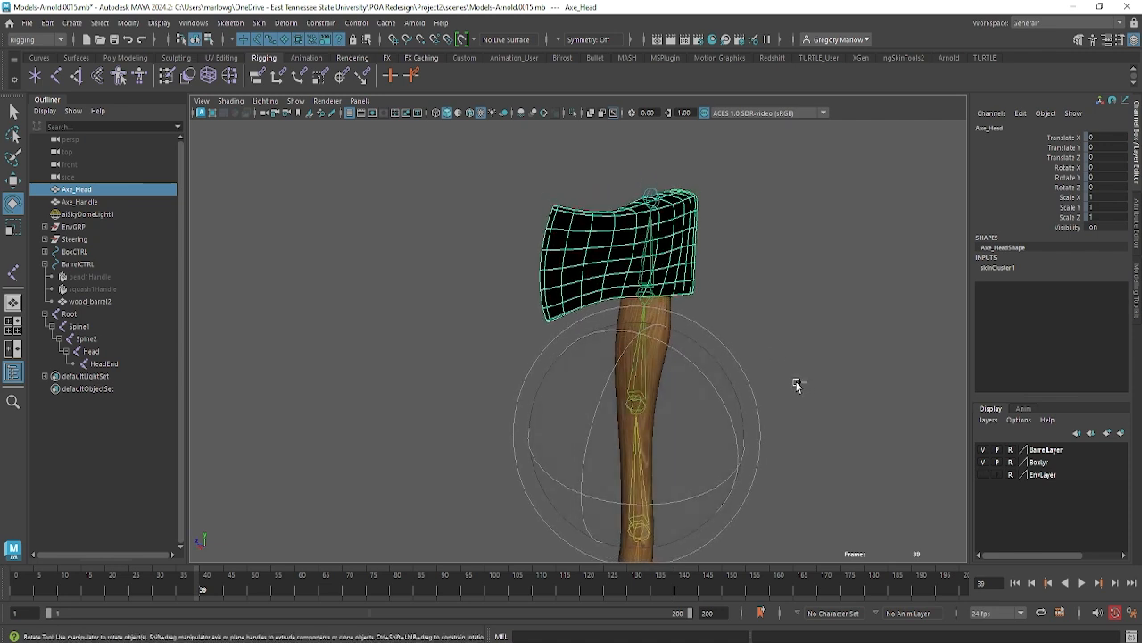
key(ctrl+z)
key(ctrl+z)
key(ctrl+z)
key(ctrl+z)
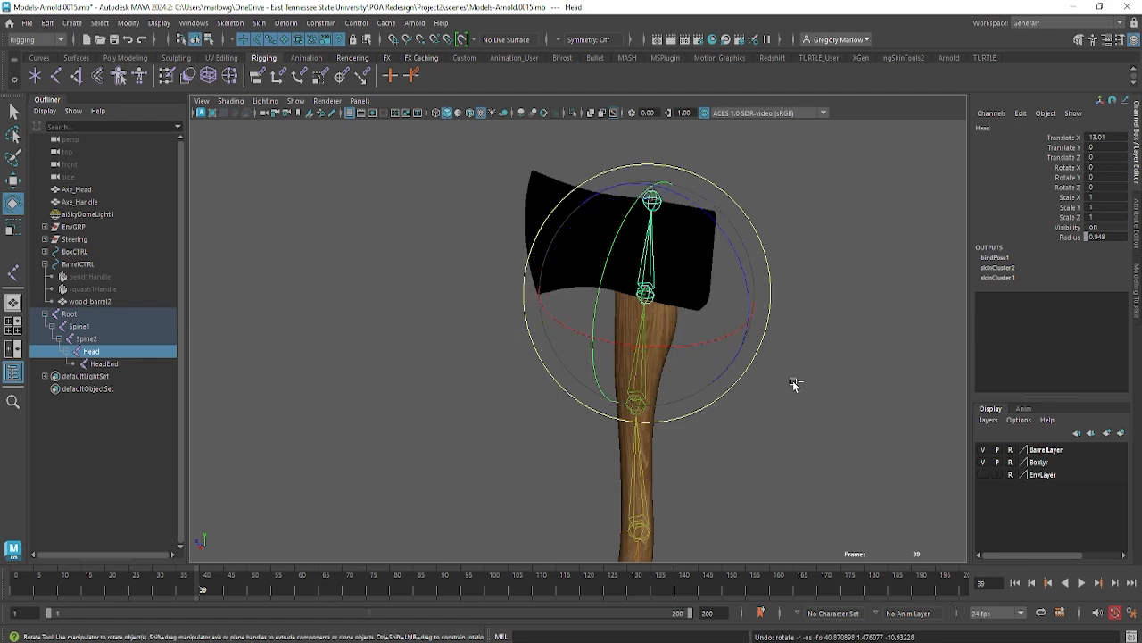
alt+drag(740, 408, 539, 162)
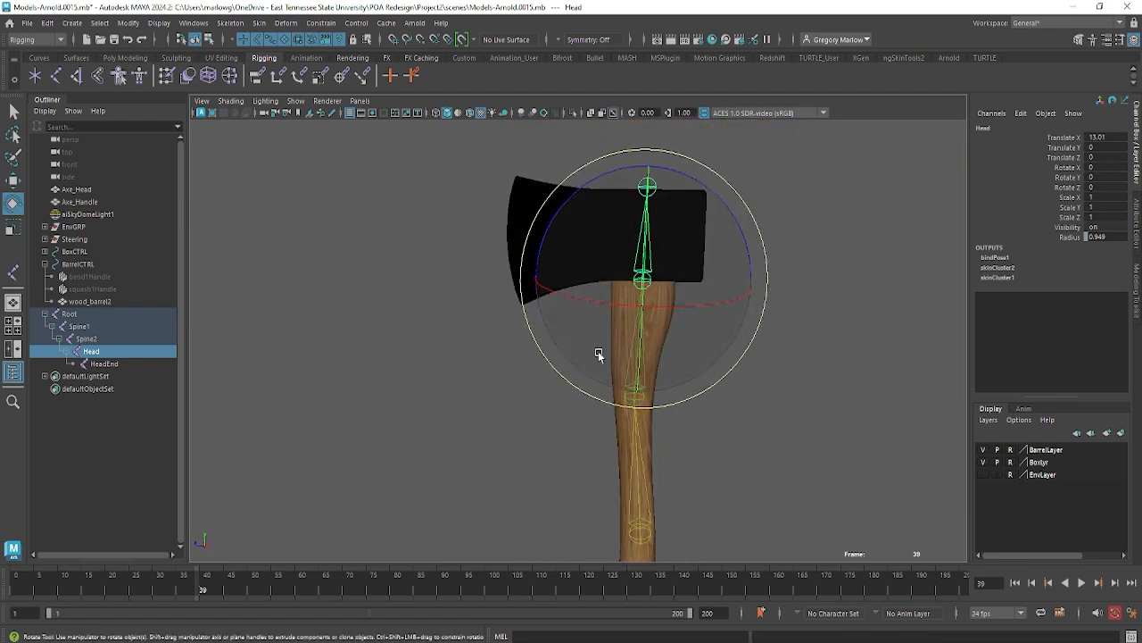
scroll(538, 371, down, 7)
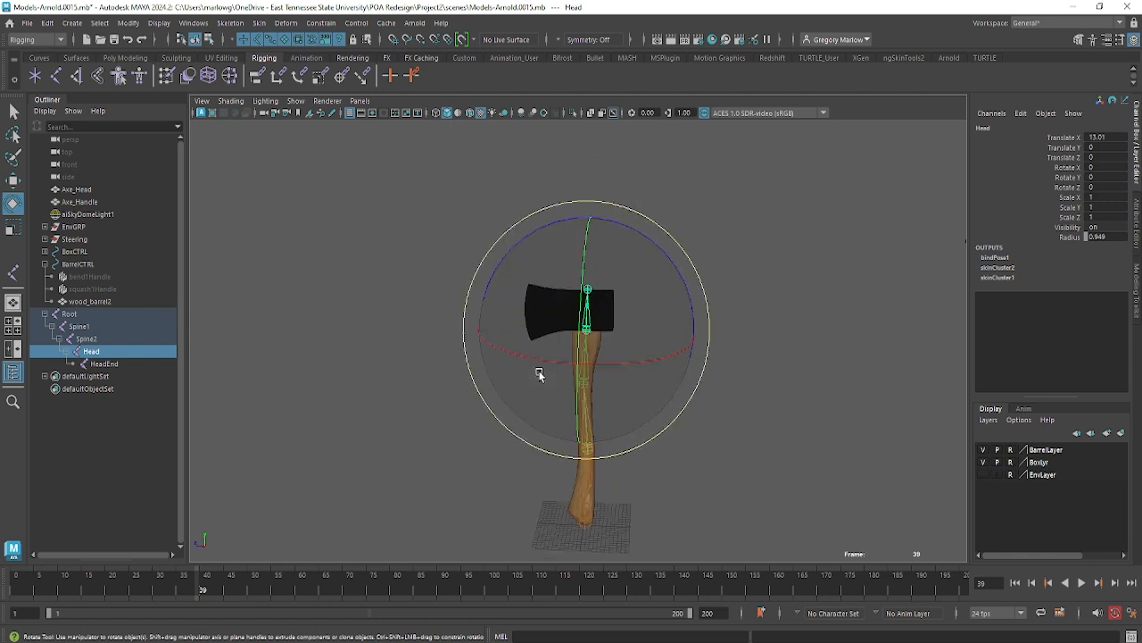
scroll(548, 408, up, 5)
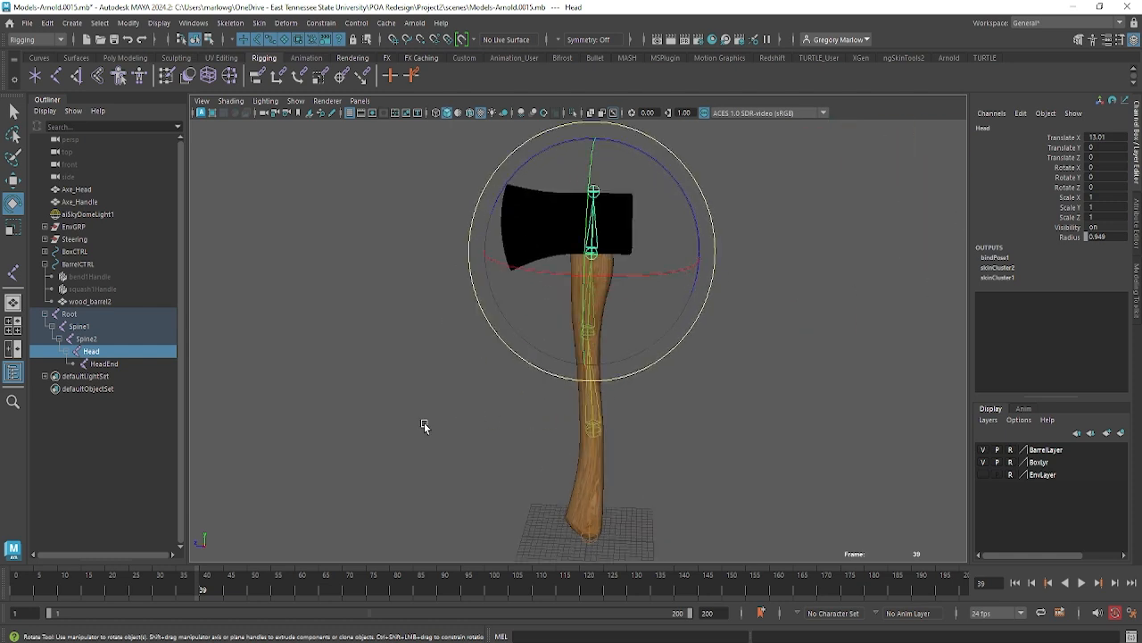
Key the Head joint in its unrotated pose at frames 1 and 20.
click(371, 419)
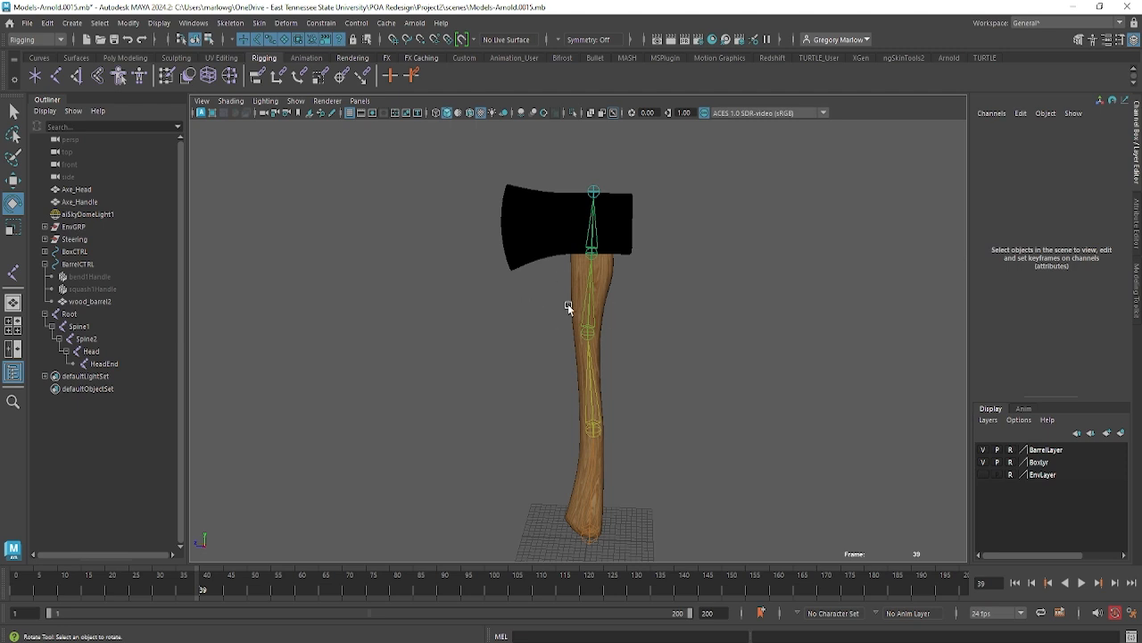
click(554, 239)
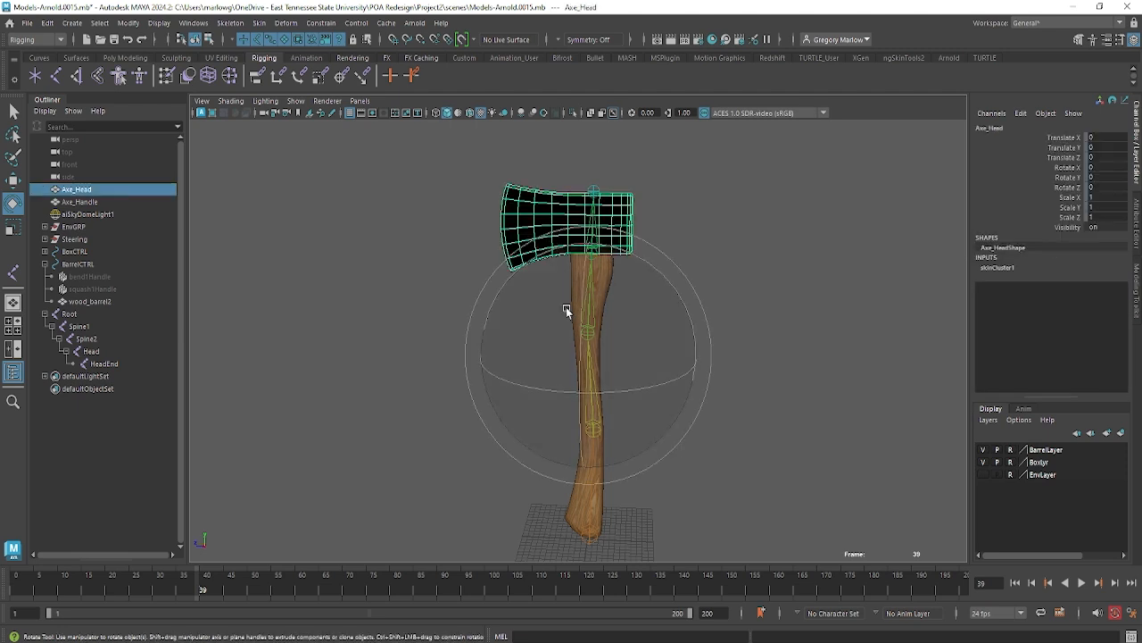
click(818, 277)
click(597, 252)
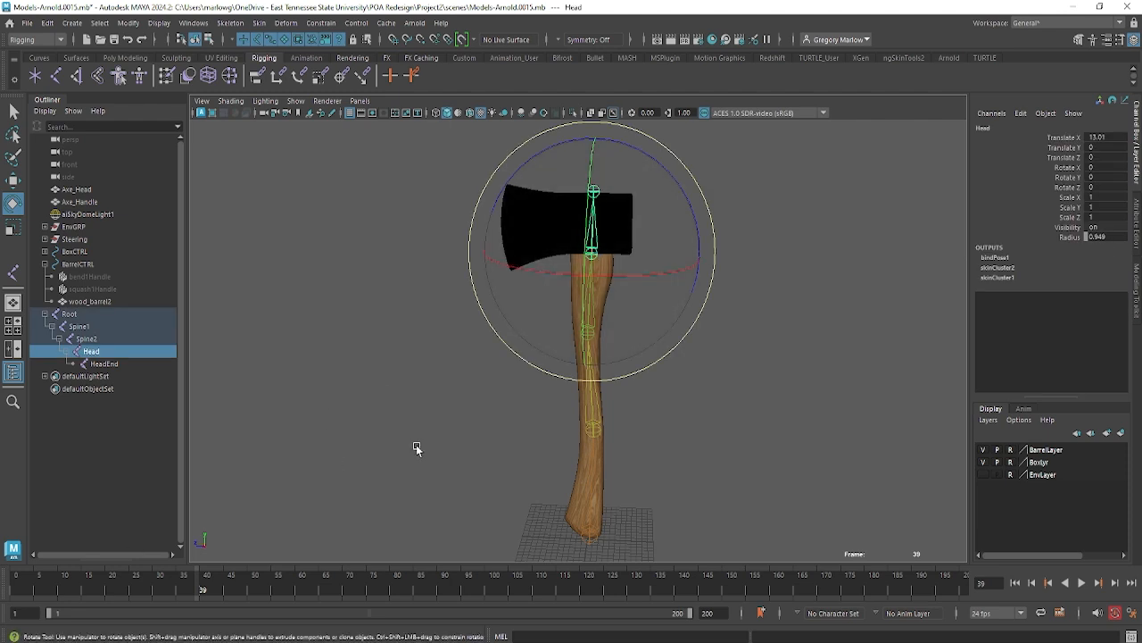
drag(42, 582, 13, 582)
key(s)
drag(19, 589, 107, 593)
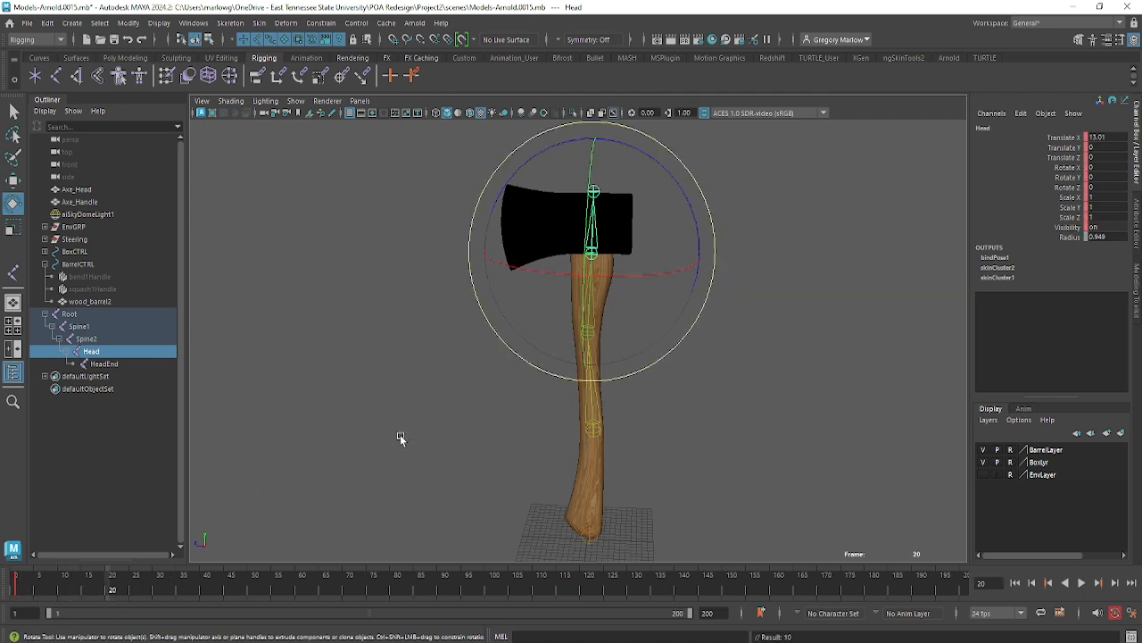
Rotate the Head joint freely at frame 8 and again at frame 14 to key two test poses.
click(50, 591)
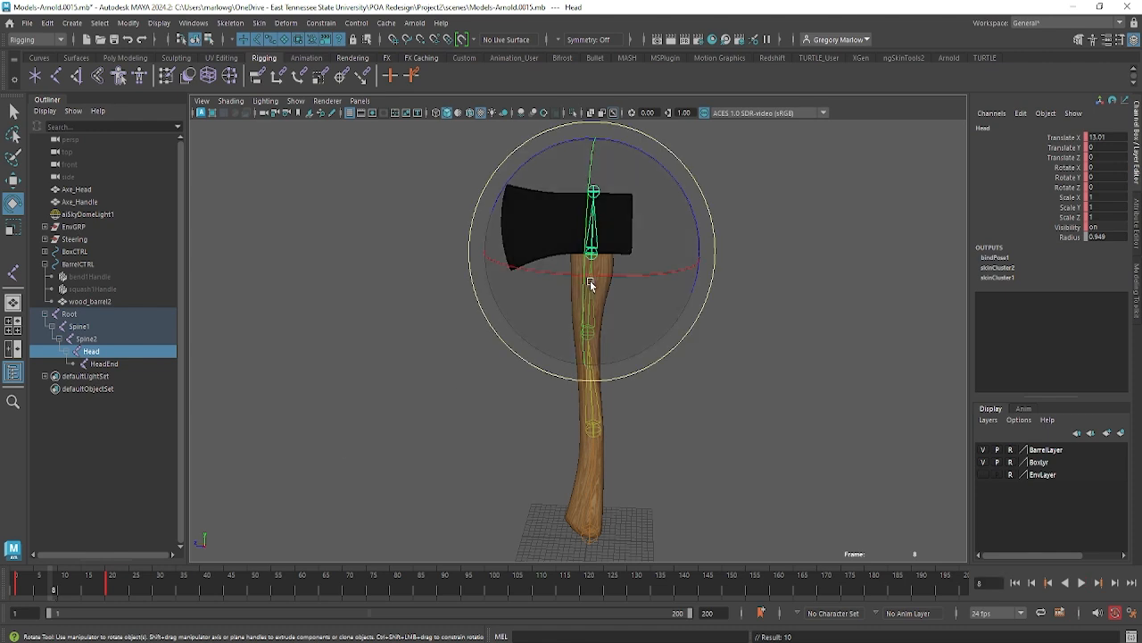
drag(590, 280, 690, 216)
click(84, 591)
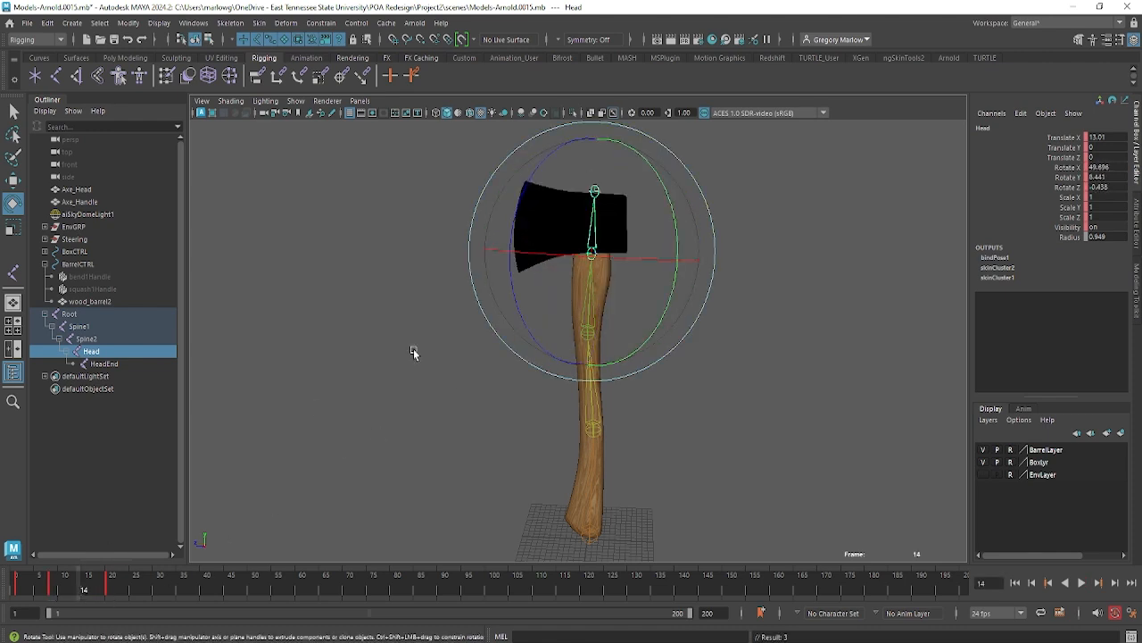
drag(481, 270, 764, 350)
Examine the Axe_Head mesh's deformation at frames 14 and 1, and reselect the Head joint.
click(764, 350)
click(624, 285)
scroll(658, 326, up, 4)
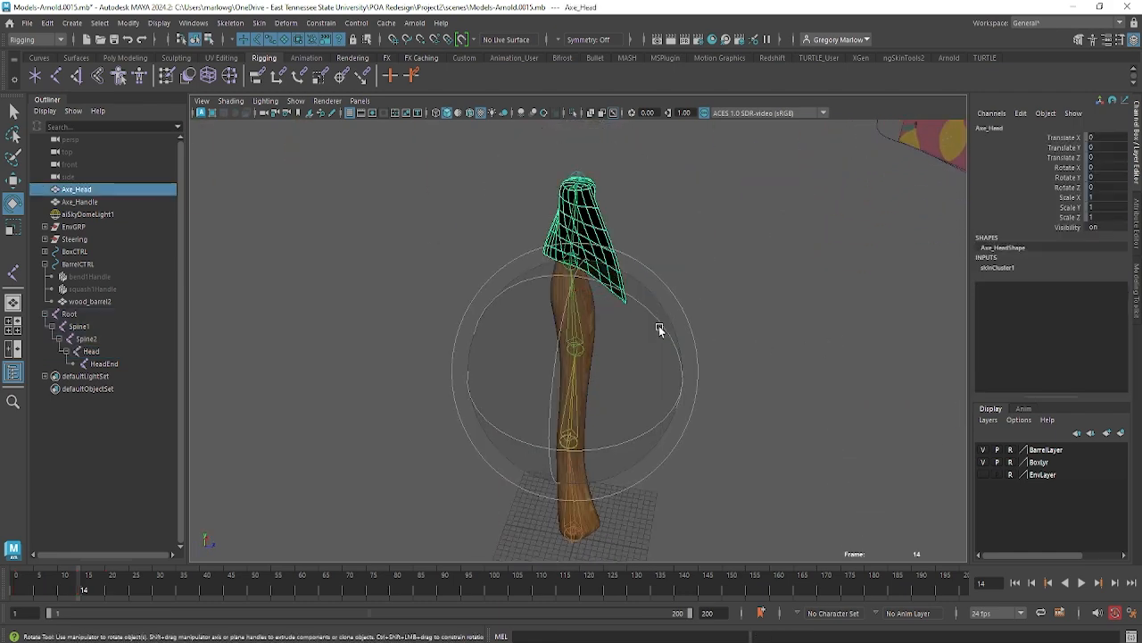
alt+drag(659, 325, 624, 255)
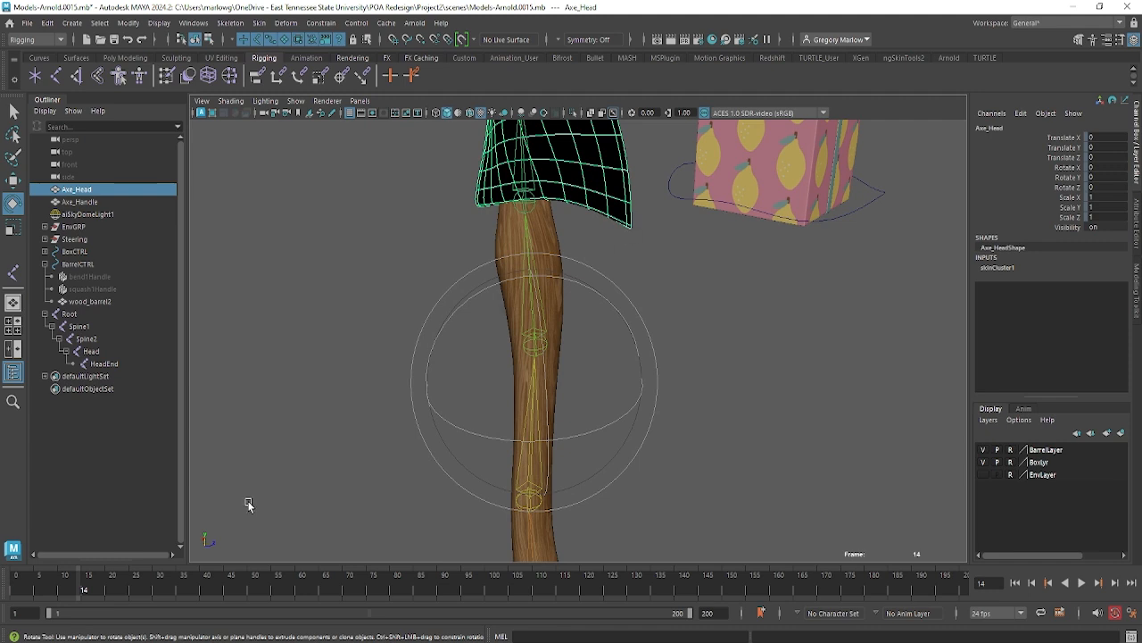
drag(84, 591, 11, 605)
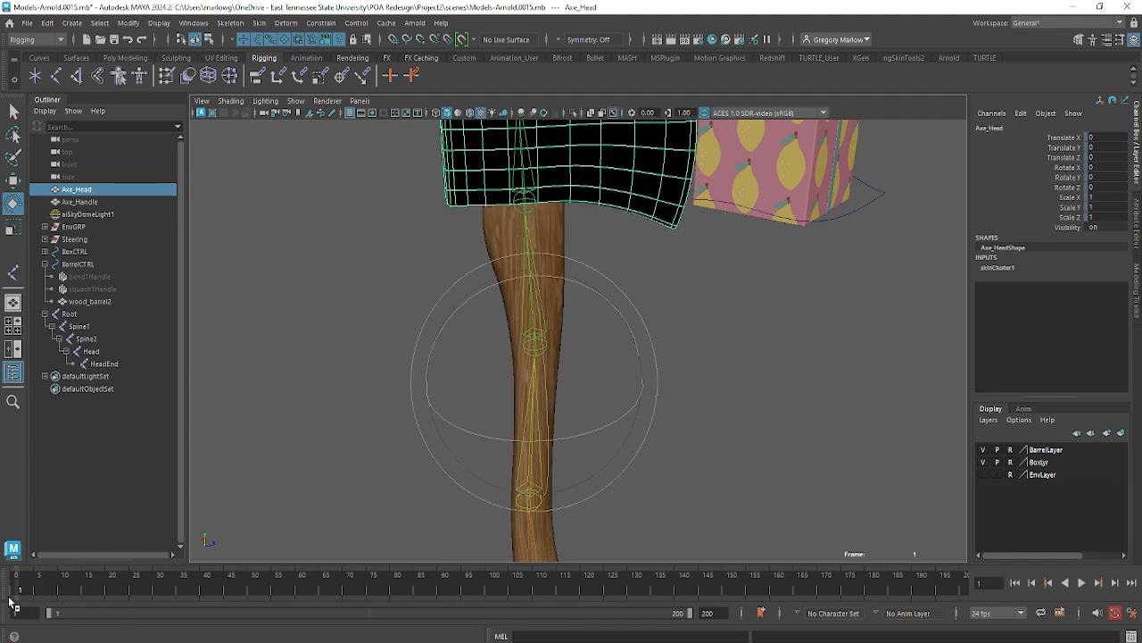
click(760, 262)
click(526, 204)
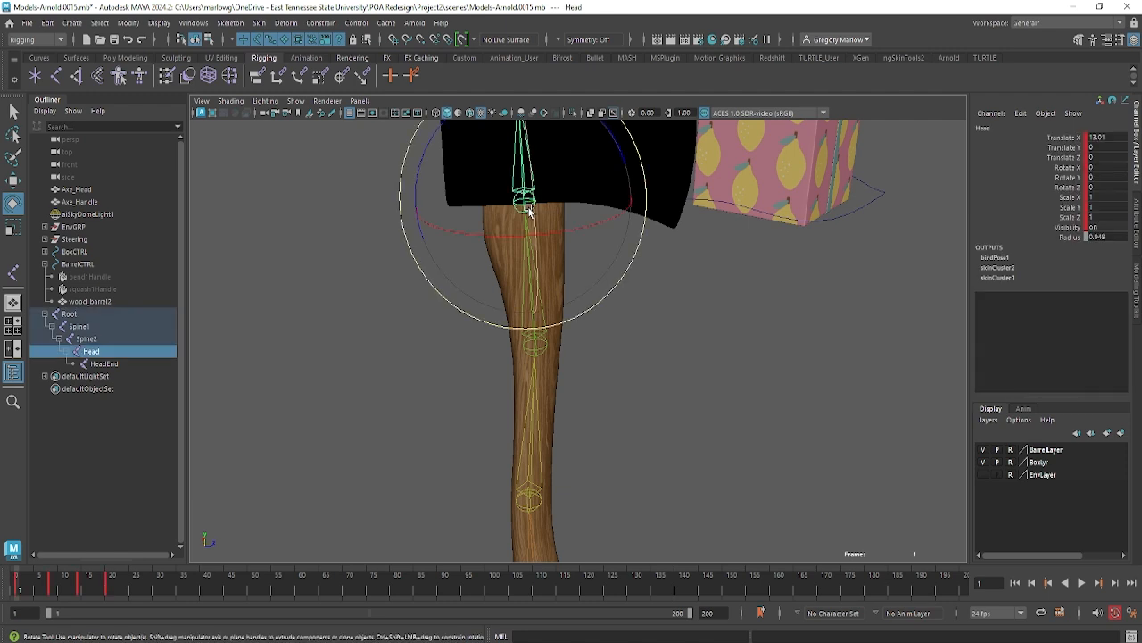
Go to frame 8 and start the Paint Skin Weights tool on the Axe_Head mesh, keeping the axe in view.
alt+drag(645, 324, 238, 527)
drag(19, 591, 51, 590)
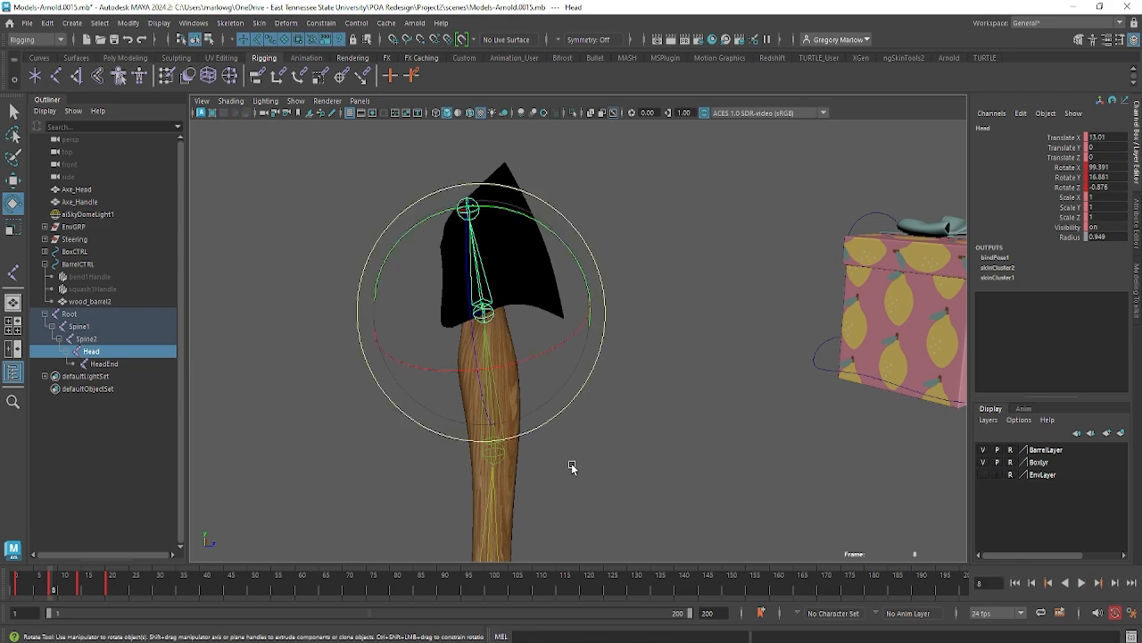
alt+drag(571, 464, 536, 487)
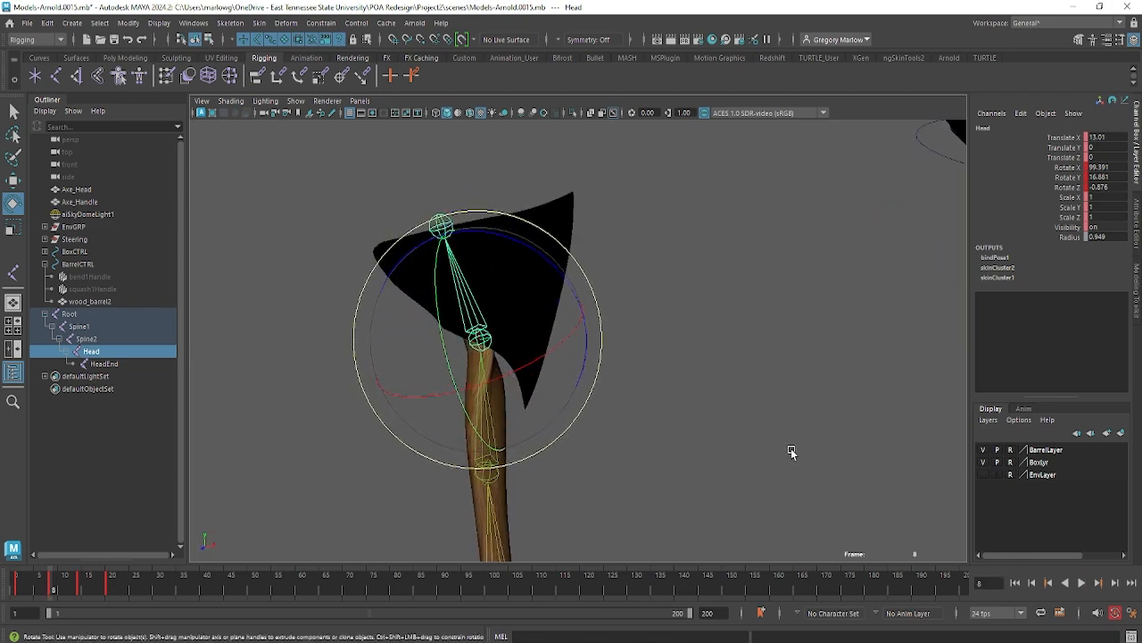
click(543, 416)
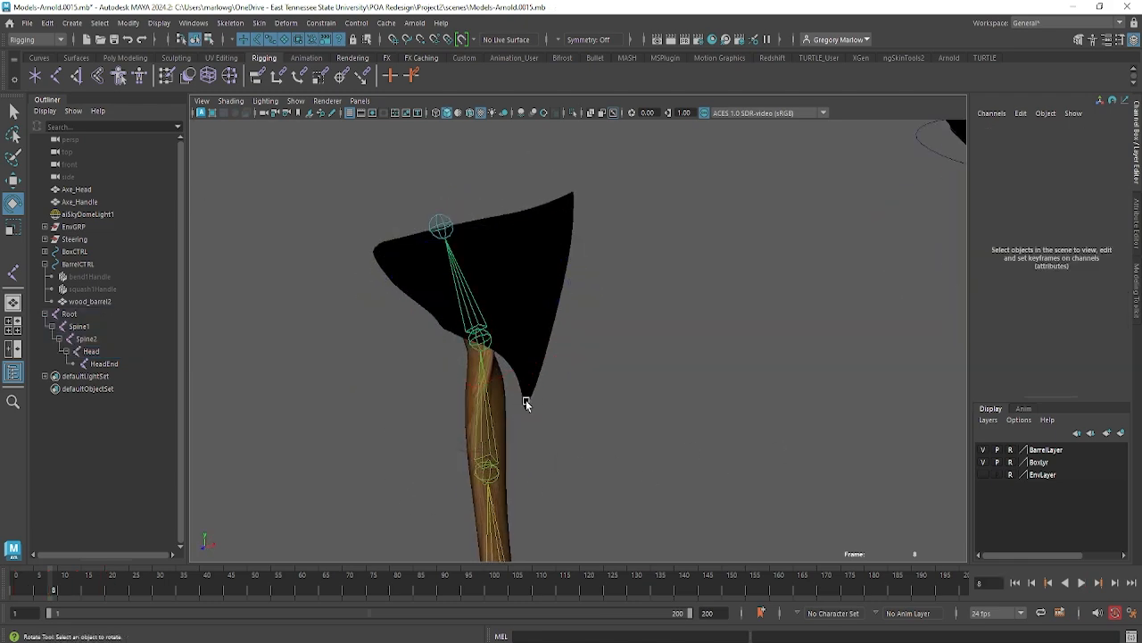
alt+drag(522, 400, 518, 435)
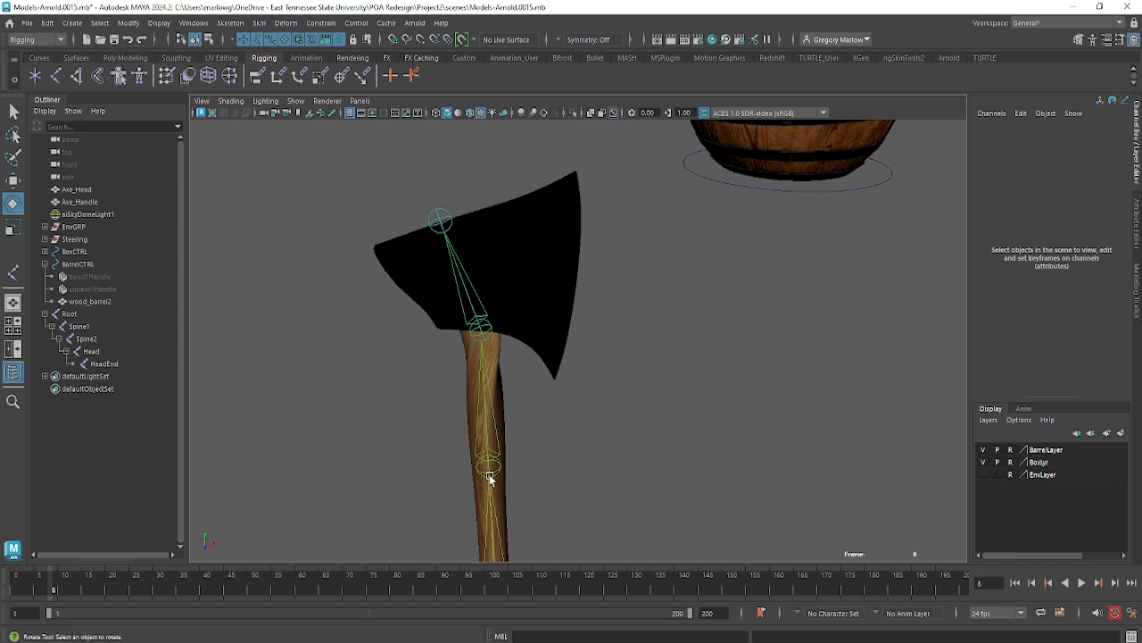
click(547, 322)
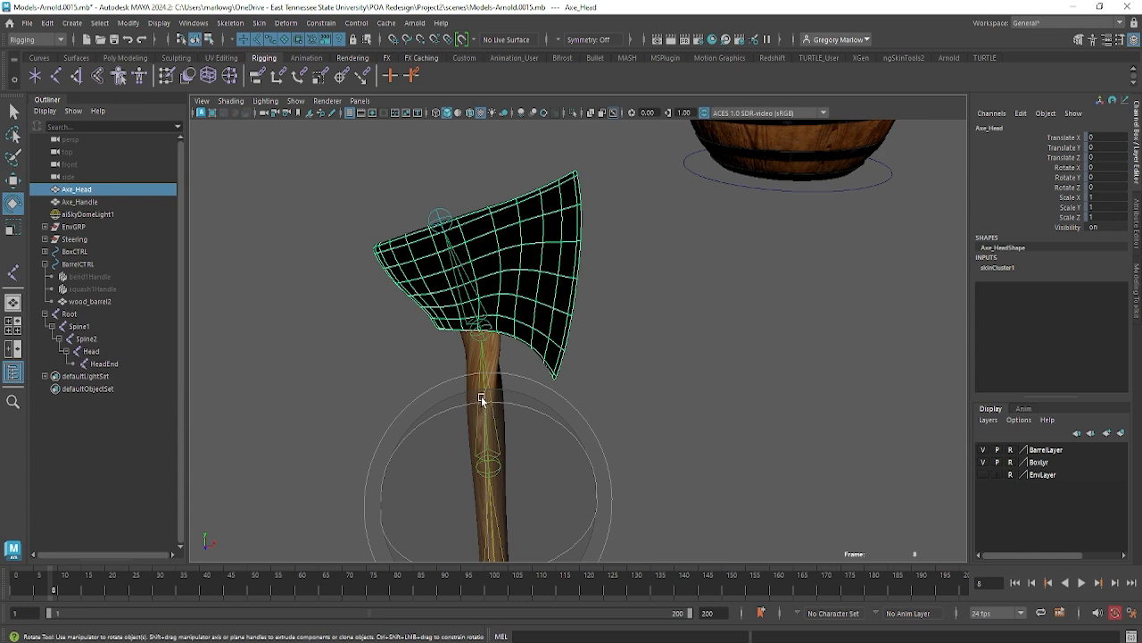
right_click(569, 295)
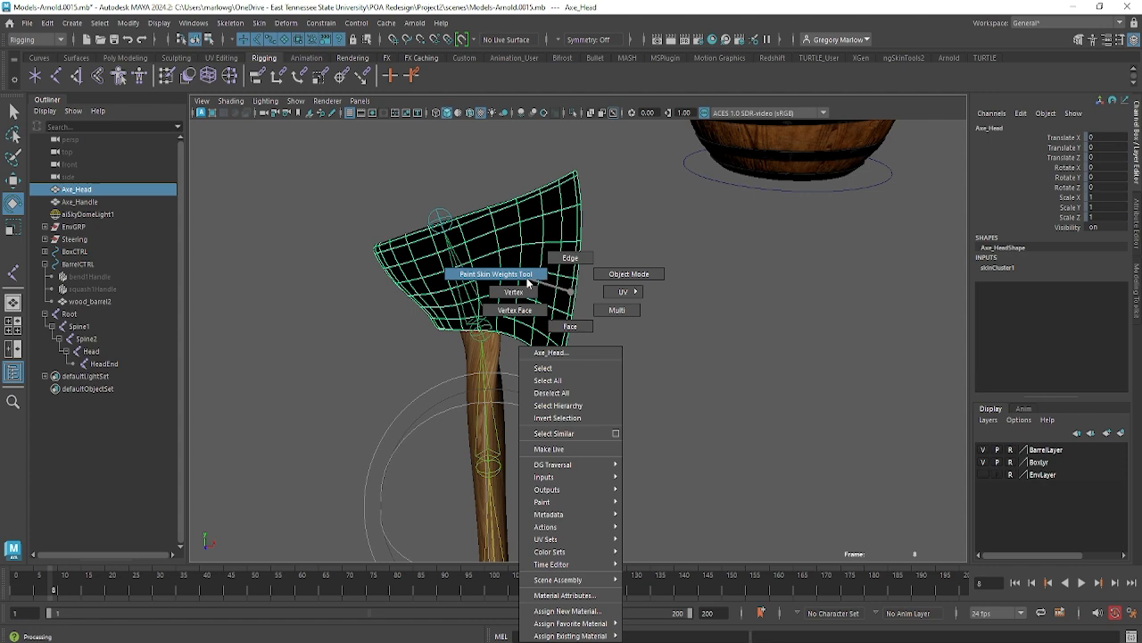
click(527, 282)
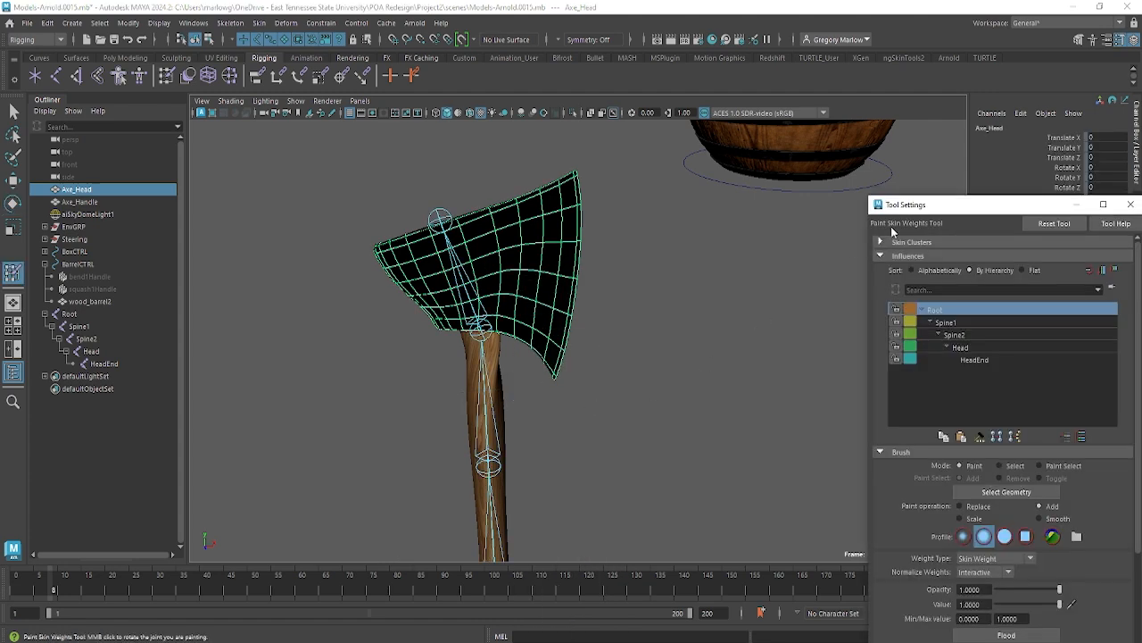
drag(951, 206, 752, 122)
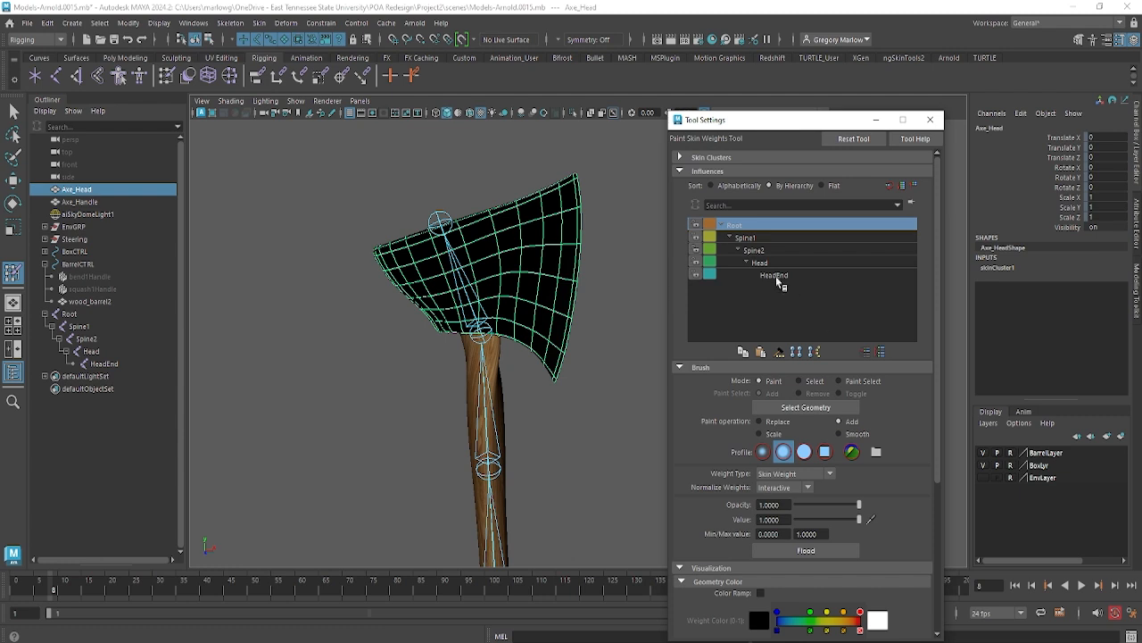
Examine how strongly the Head, Root, Spine1 and Spine2 joints each influence the Axe_Head mesh.
click(756, 261)
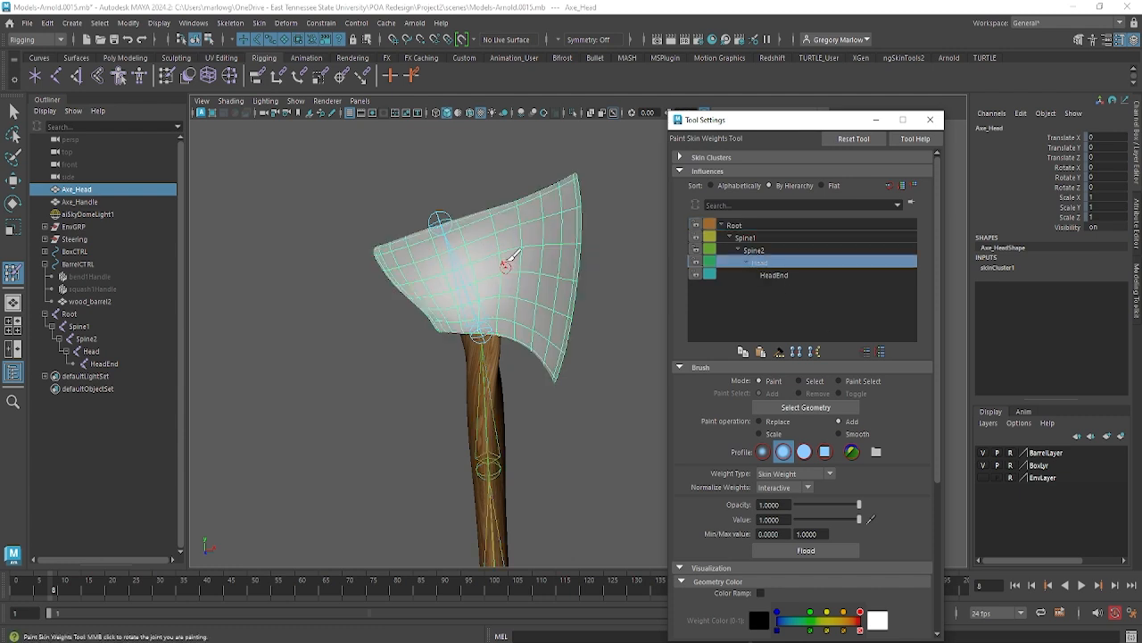
click(734, 225)
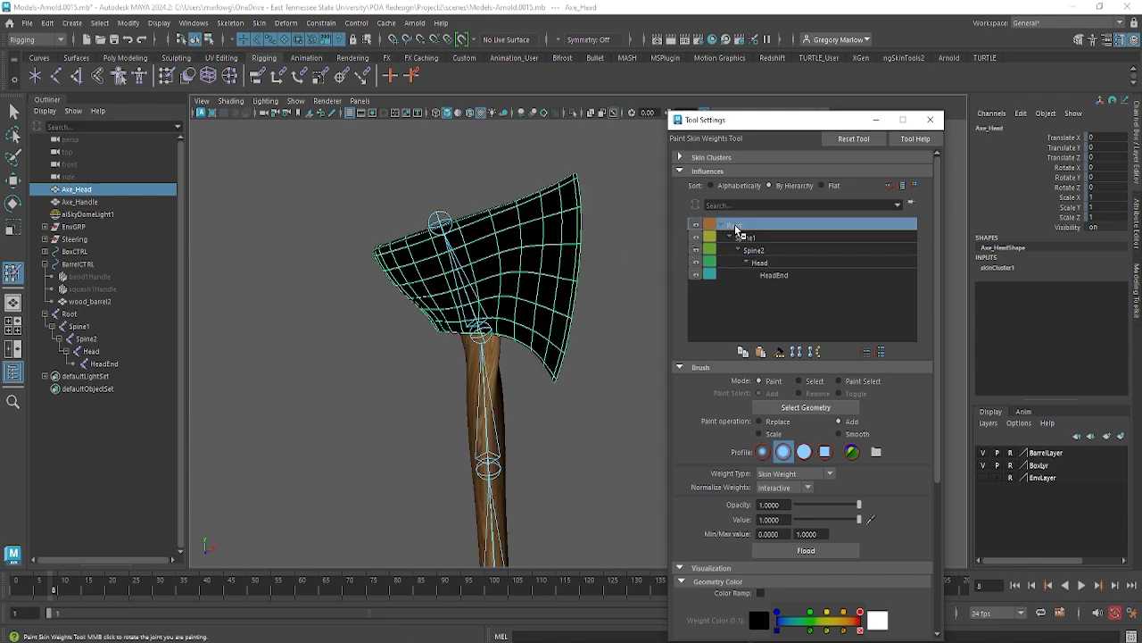
alt+middle_drag(586, 395, 561, 136)
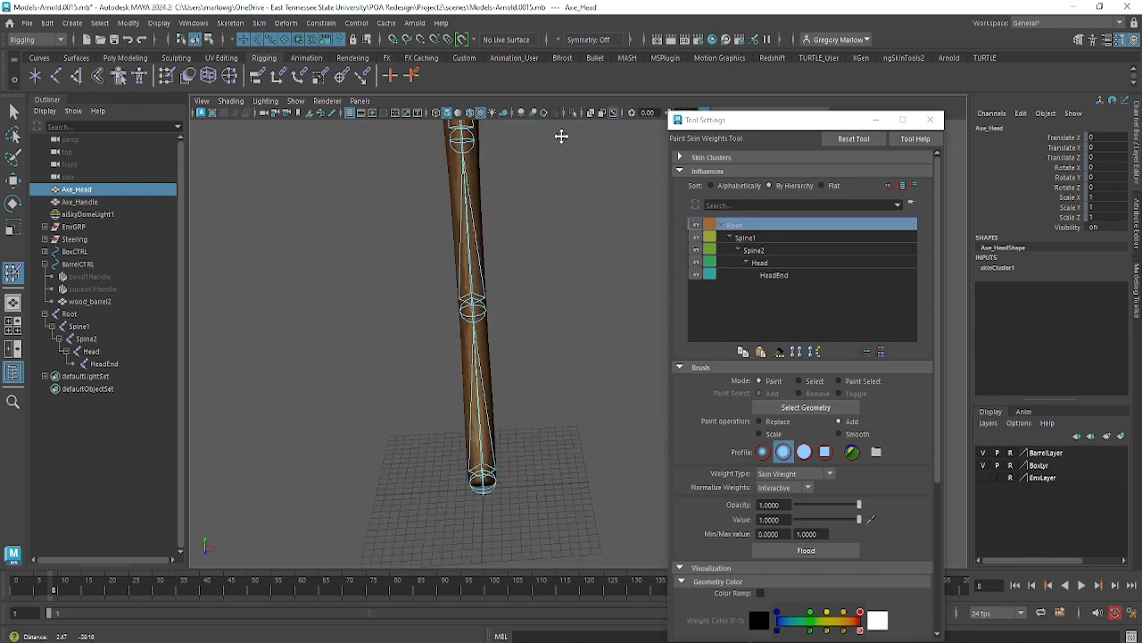
alt+middle_drag(562, 300, 592, 623)
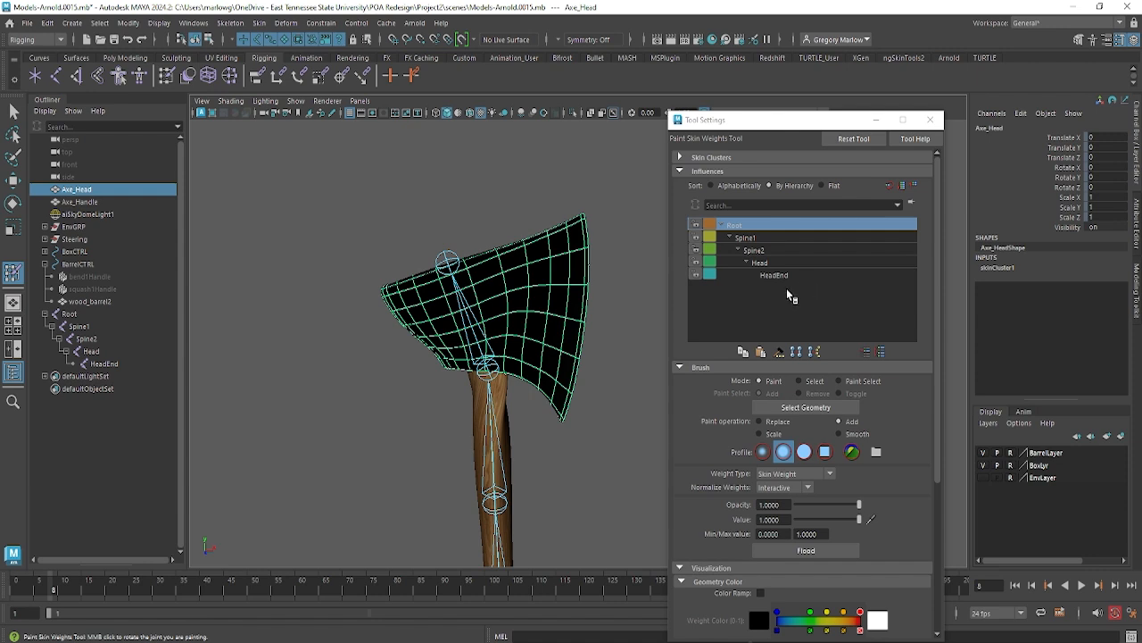
click(754, 238)
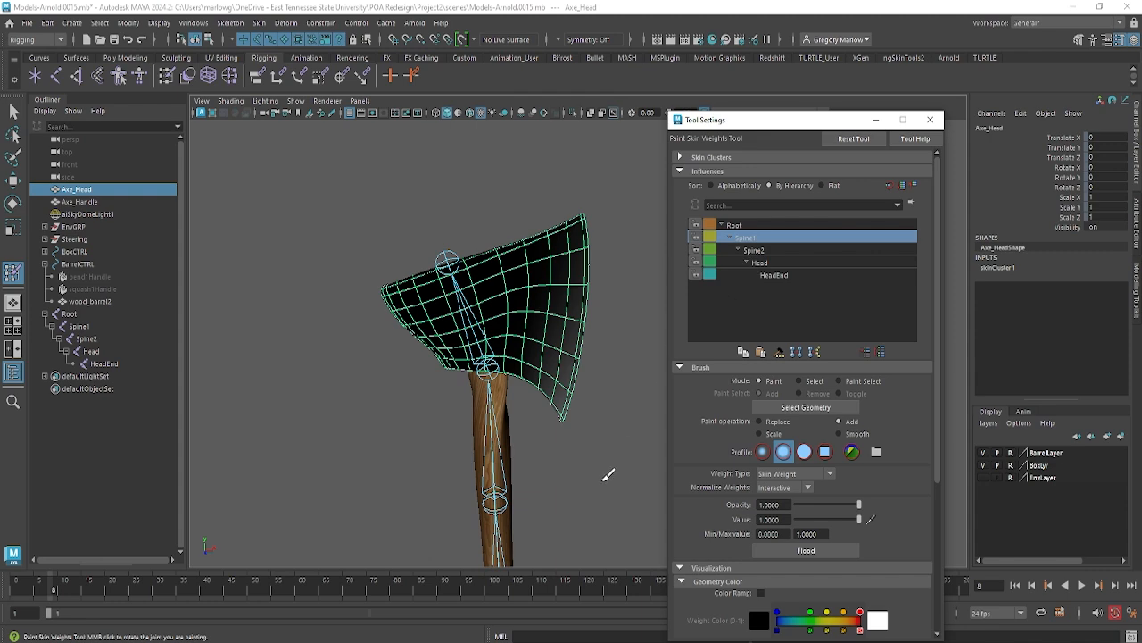
mouse_move(599, 480)
alt+middle_down()
mouse_move(591, 239)
mouse_move(605, 398)
mouse_move(611, 380)
alt+middle_up()
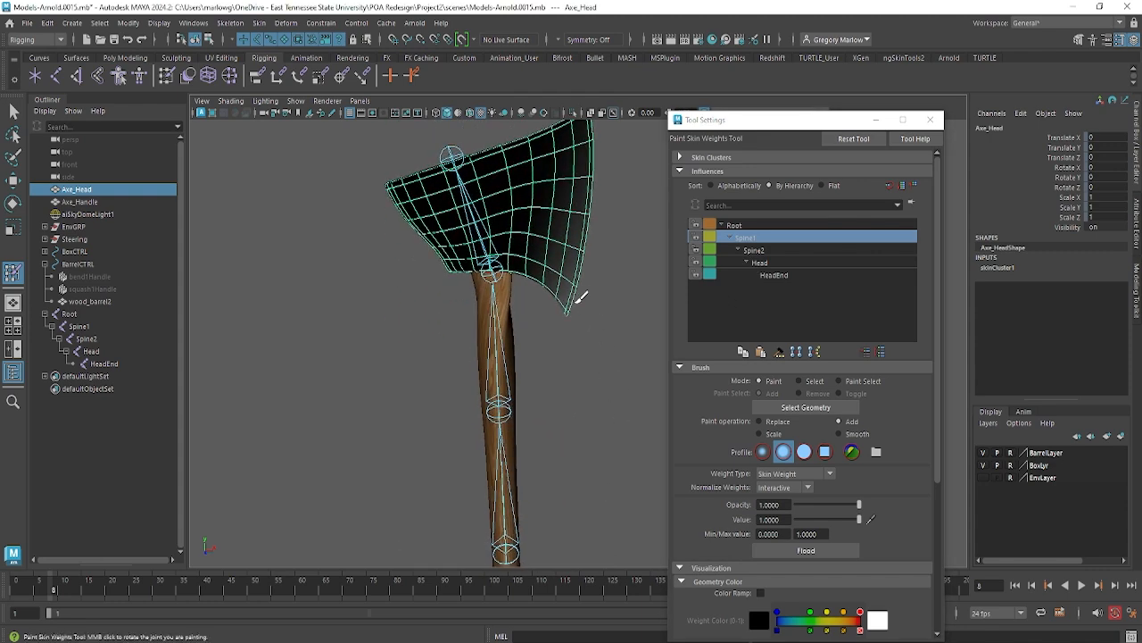
click(762, 252)
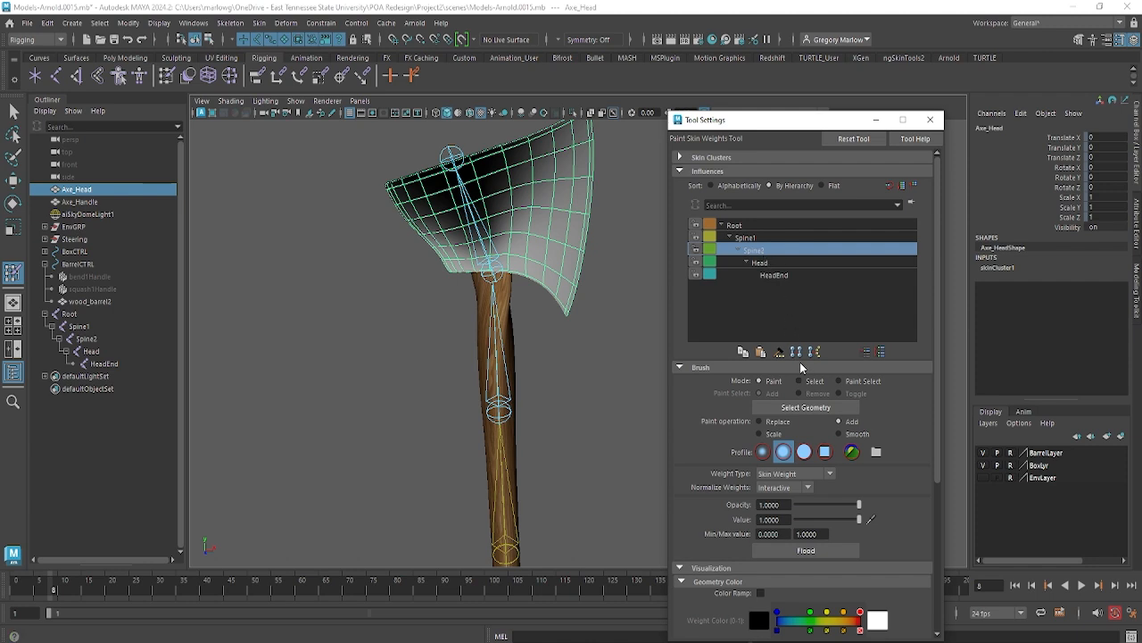
Paint added Head joint influence over the axe blade, and flood the whole Axe_Head mesh with a weight value of 1.
click(760, 264)
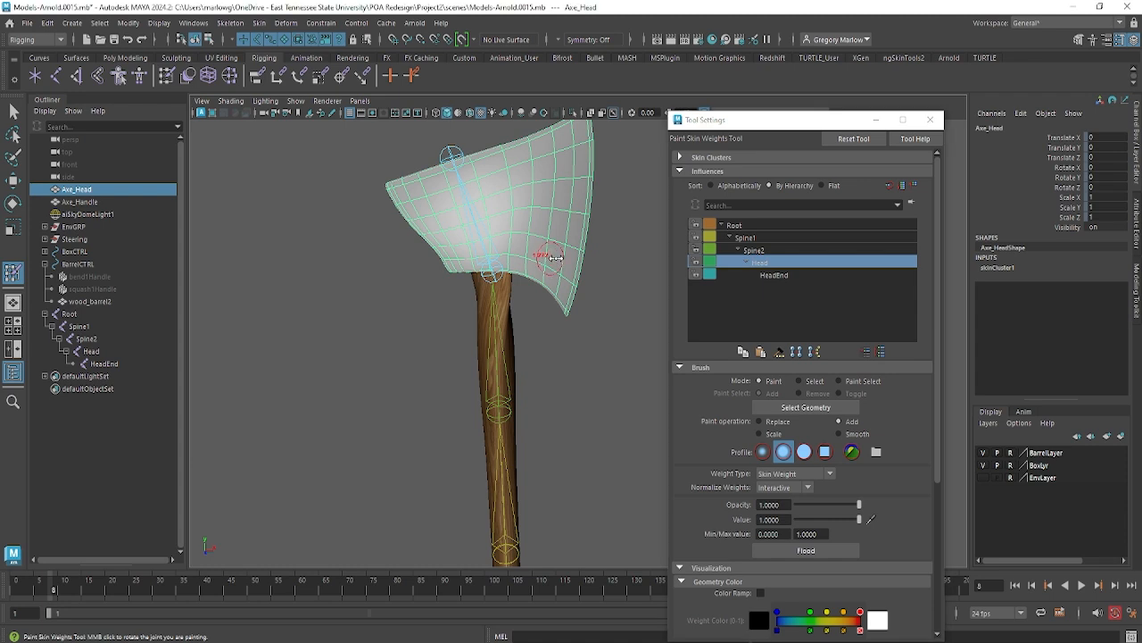
key(b)
drag(551, 257, 566, 259)
mouse_move(525, 219)
mouse_down()
mouse_move(544, 207)
mouse_move(576, 225)
mouse_move(538, 215)
mouse_move(624, 205)
mouse_move(581, 166)
mouse_move(585, 148)
mouse_move(548, 146)
mouse_move(573, 121)
mouse_up()
alt+middle_drag(563, 231, 550, 268)
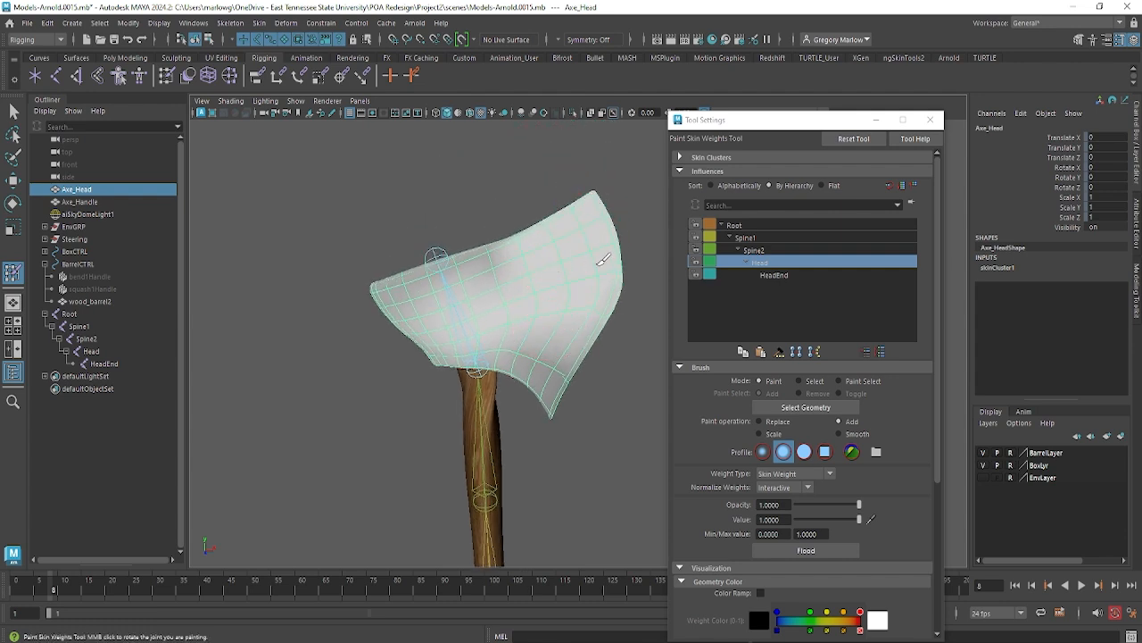
drag(581, 357, 609, 375)
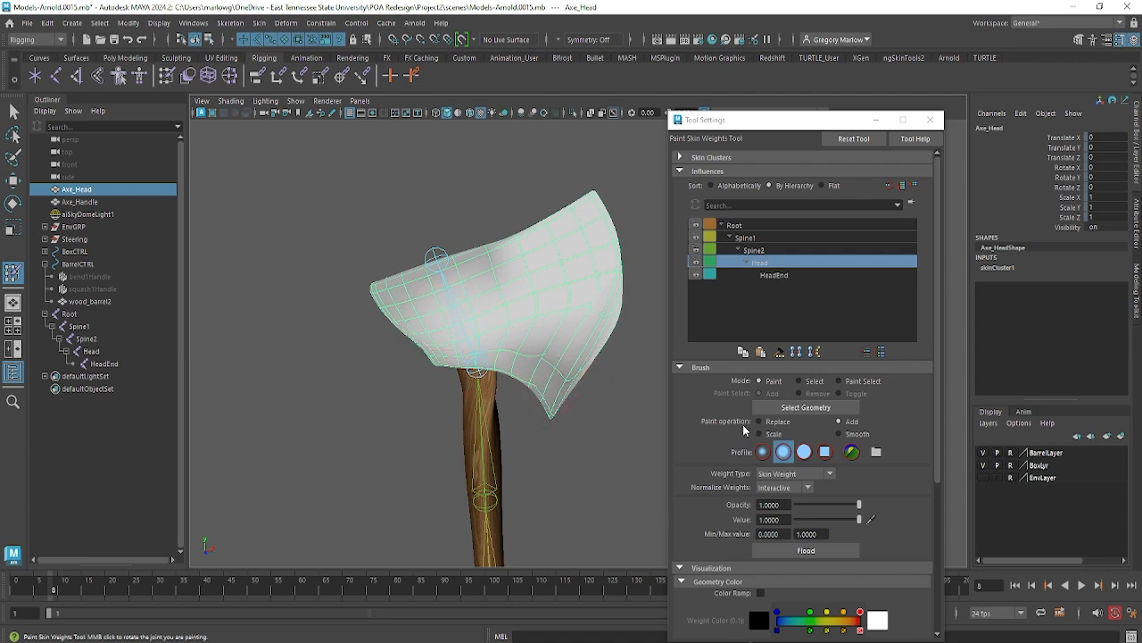
scroll(734, 438, down, 1)
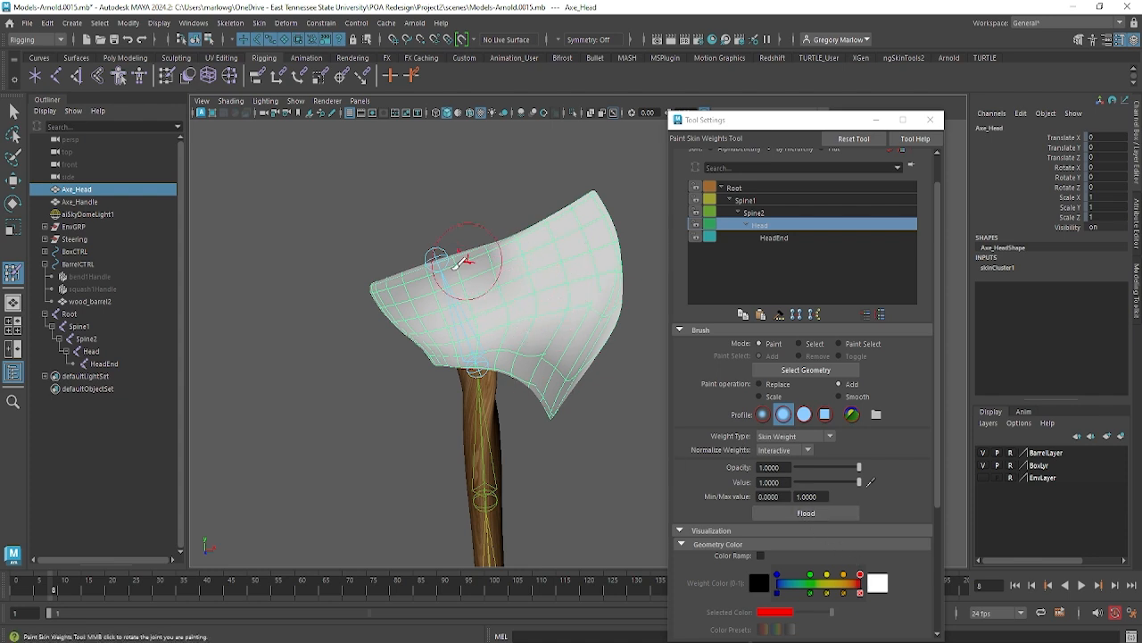
click(804, 523)
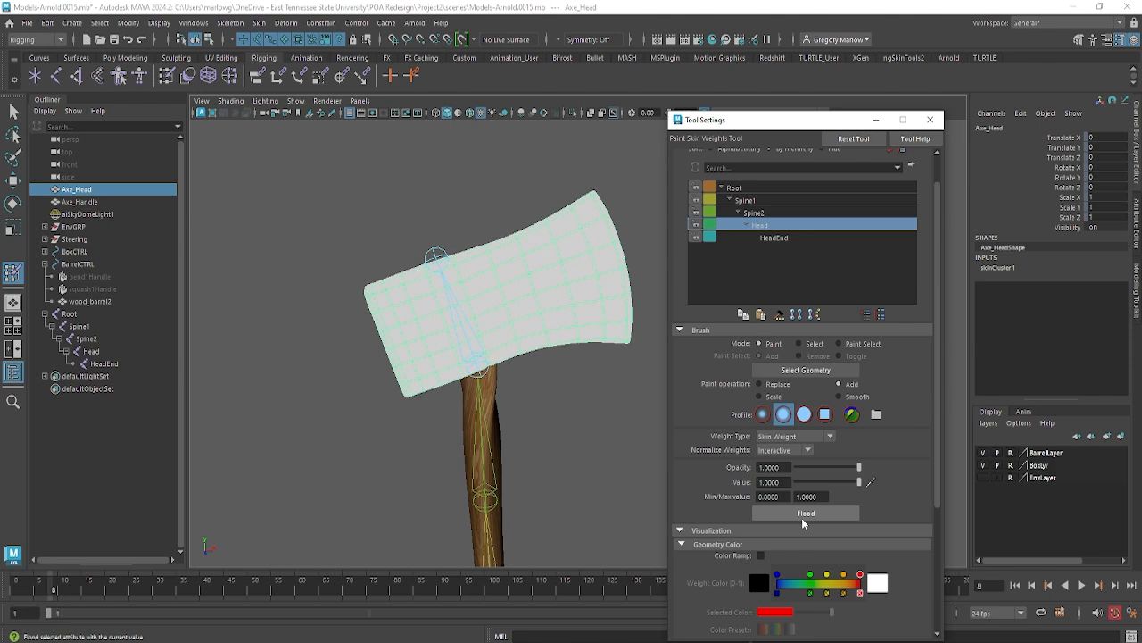
Examine the Axe_Head mesh from several sides while scrubbing through the test poses back to frame 1.
alt+drag(452, 433, 457, 357)
alt+right_drag(455, 359, 689, 377)
alt+drag(492, 367, 413, 389)
alt+middle_drag(523, 379, 518, 294)
alt+right_drag(517, 294, 179, 371)
mouse_move(62, 582)
mouse_down()
mouse_move(125, 581)
mouse_move(41, 568)
mouse_up()
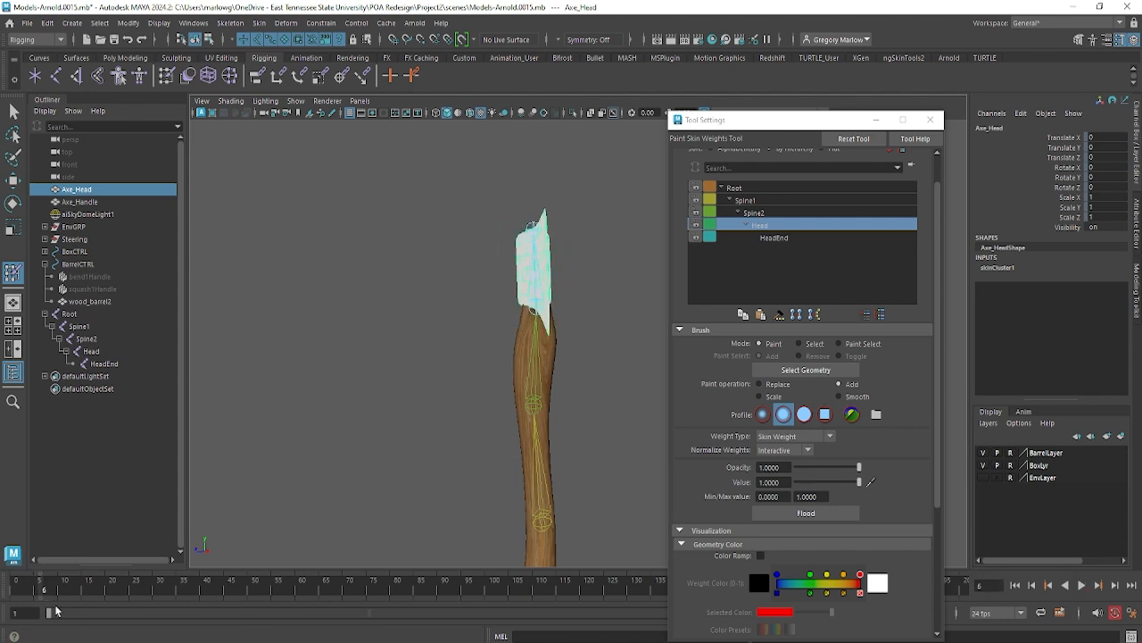
click(16, 595)
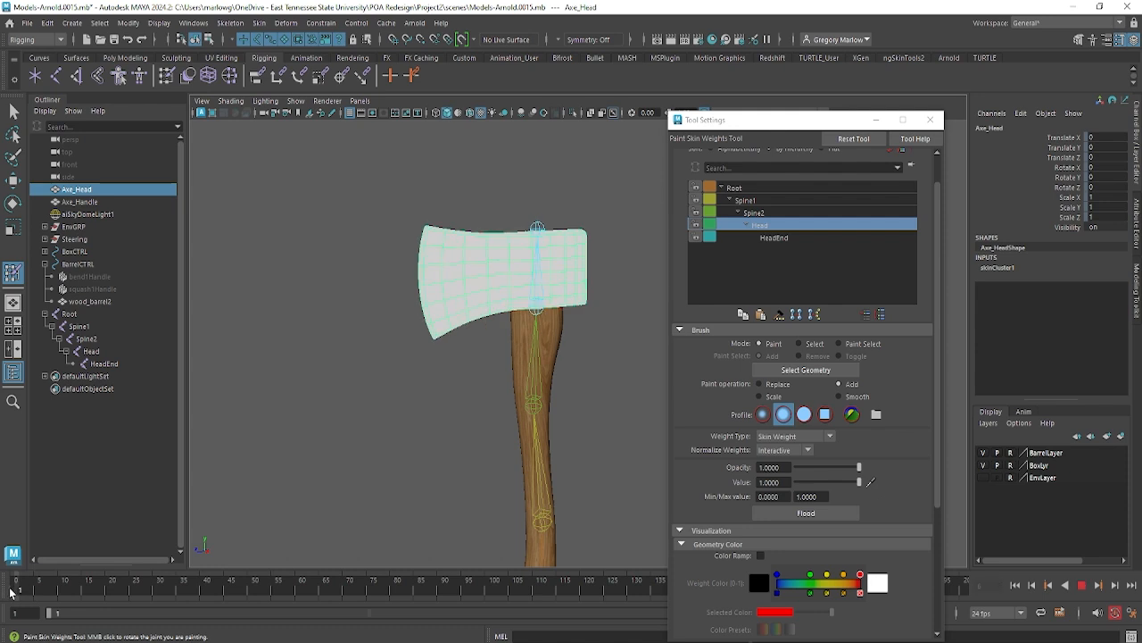
alt+middle_drag(395, 414, 333, 349)
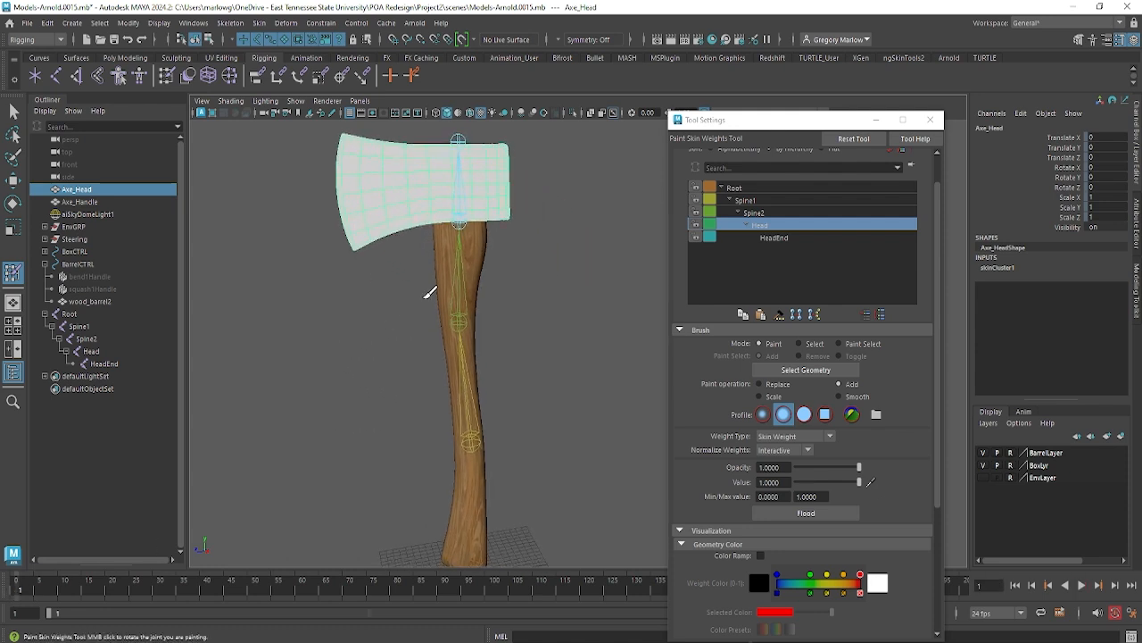
Delete all test keyframes from the Head joint.
key(w)
click(460, 220)
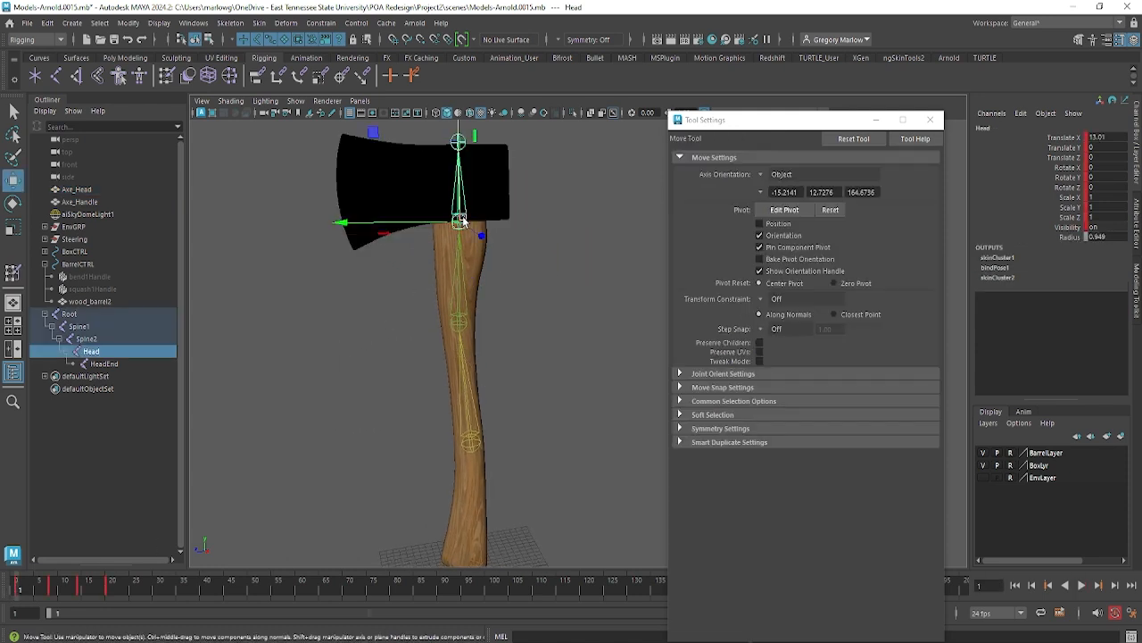
double_click(16, 590)
right_click(16, 591)
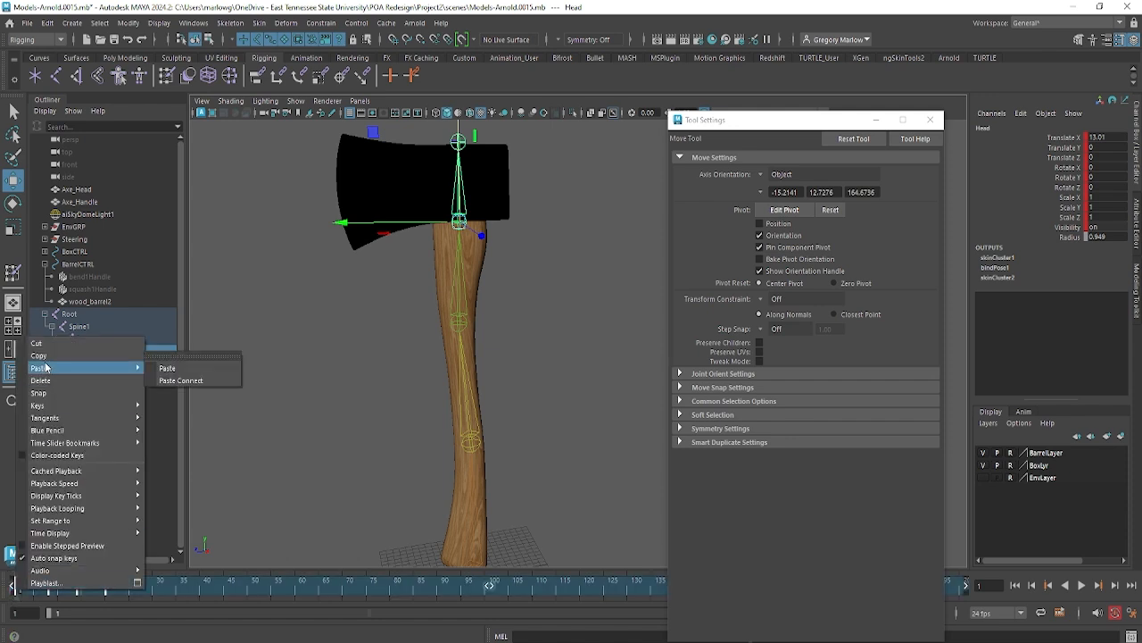
click(40, 379)
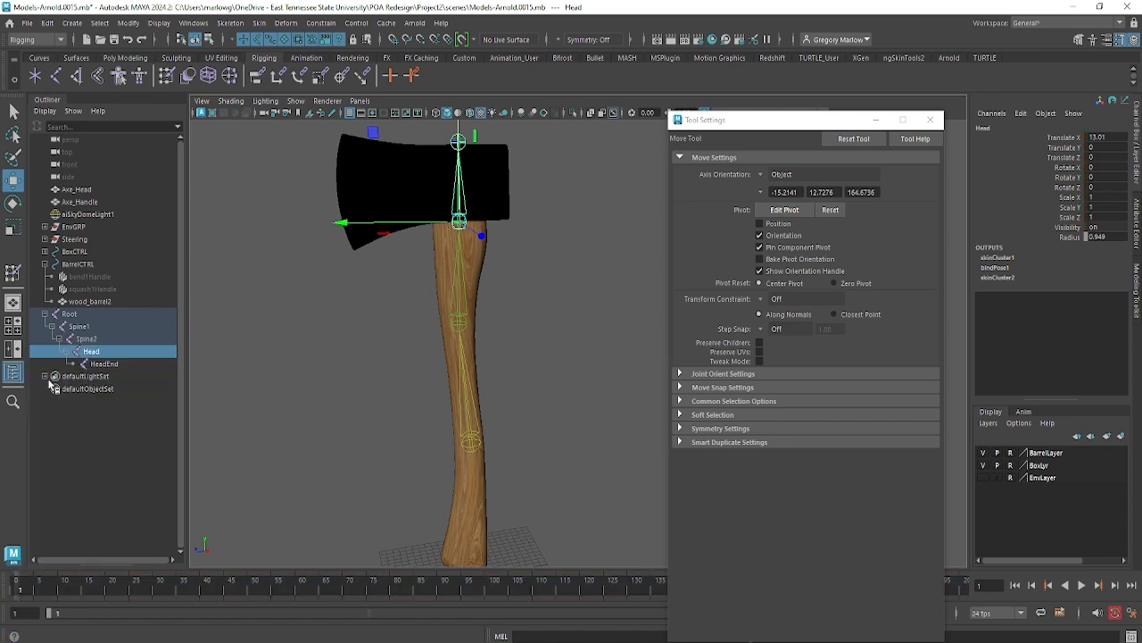
Test the handle's bend by rotating the Spine2 joint to about -80° in Z, and undo the test rotations.
click(417, 329)
click(457, 320)
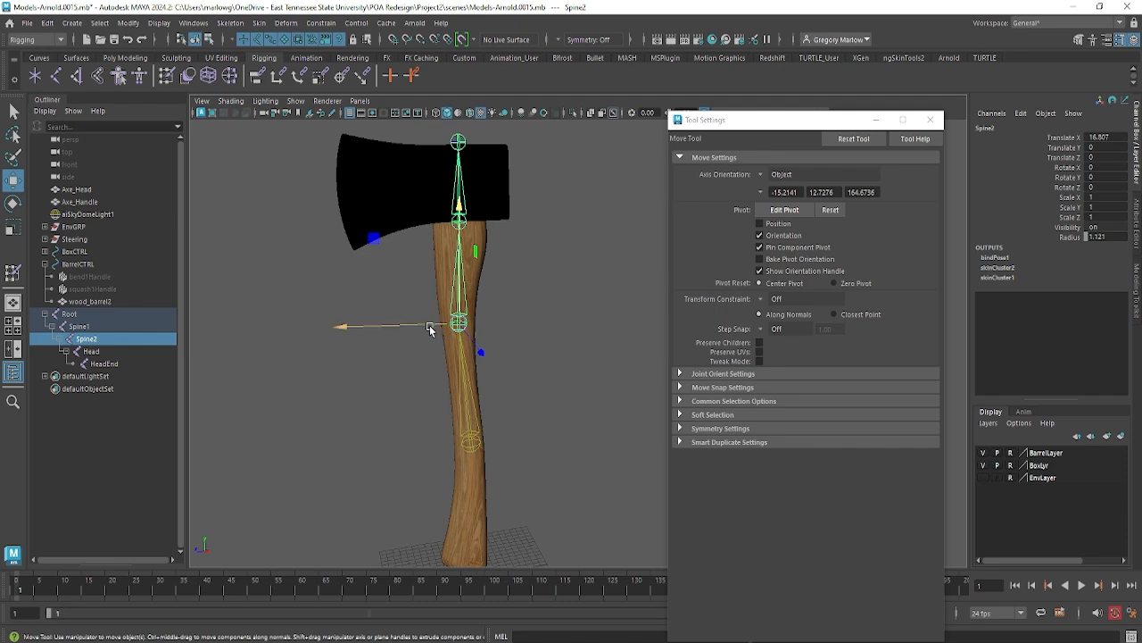
key(e)
drag(402, 288, 474, 253)
key(ctrl+z)
drag(391, 239, 538, 256)
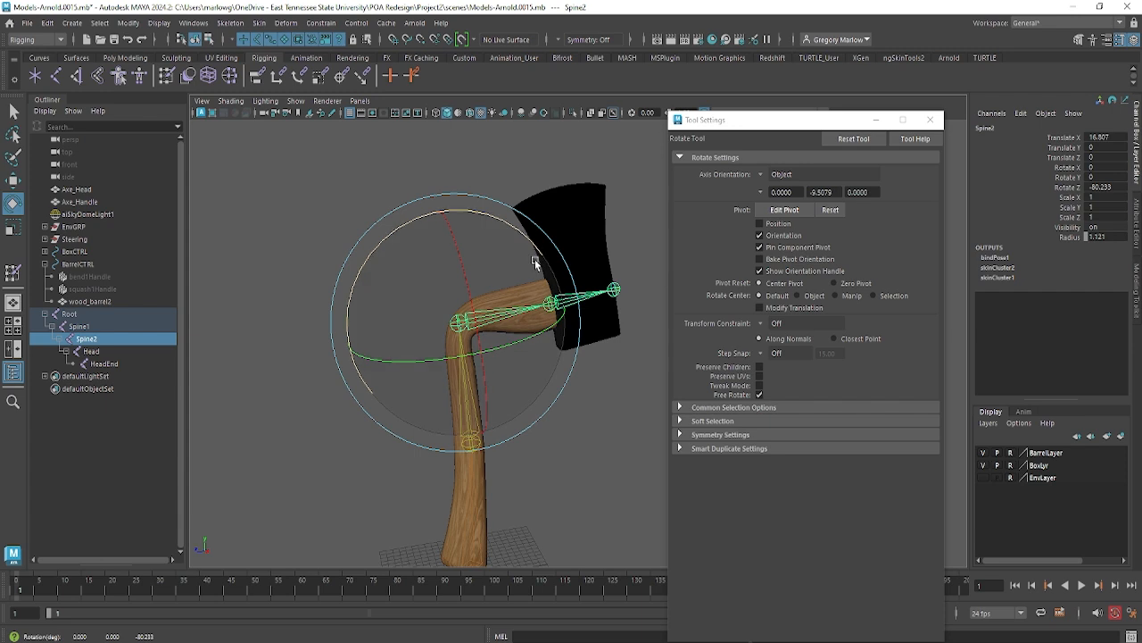
key(ctrl+z)
Start the Paint Skin Weights tool on the Axe_Handle mesh with the Head joint as the active influence.
click(482, 326)
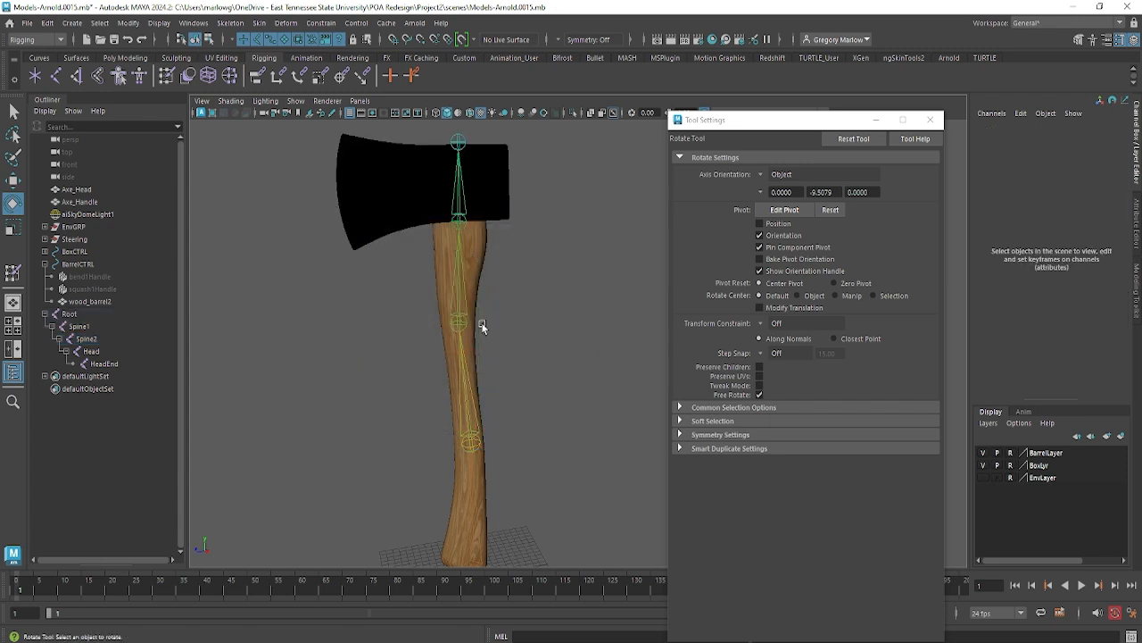
click(475, 281)
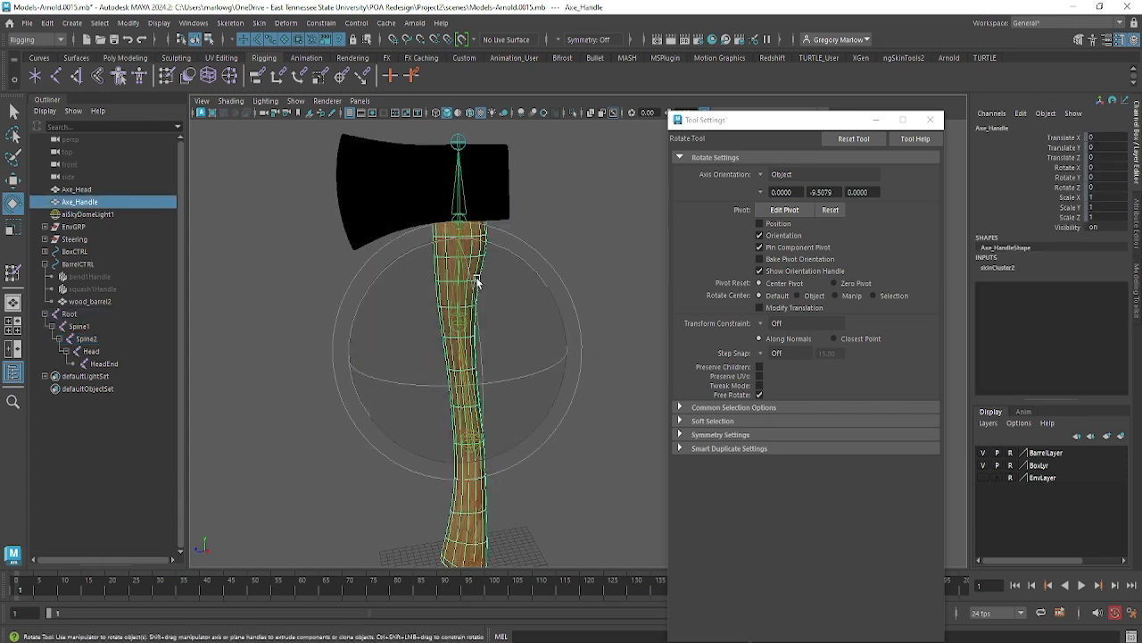
right_click(477, 284)
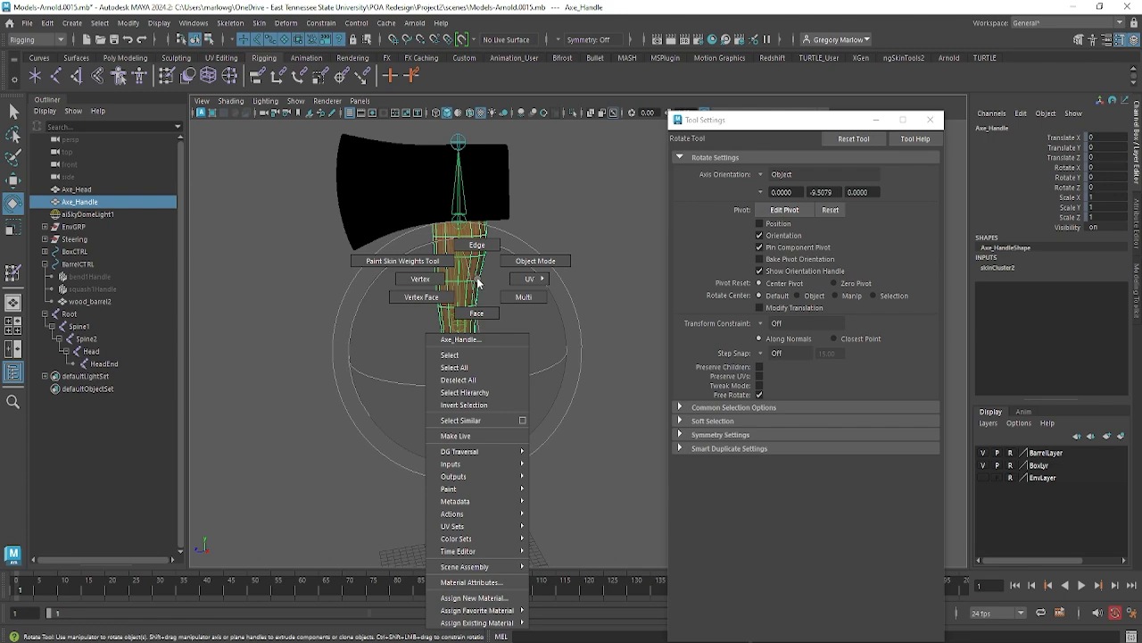
click(434, 265)
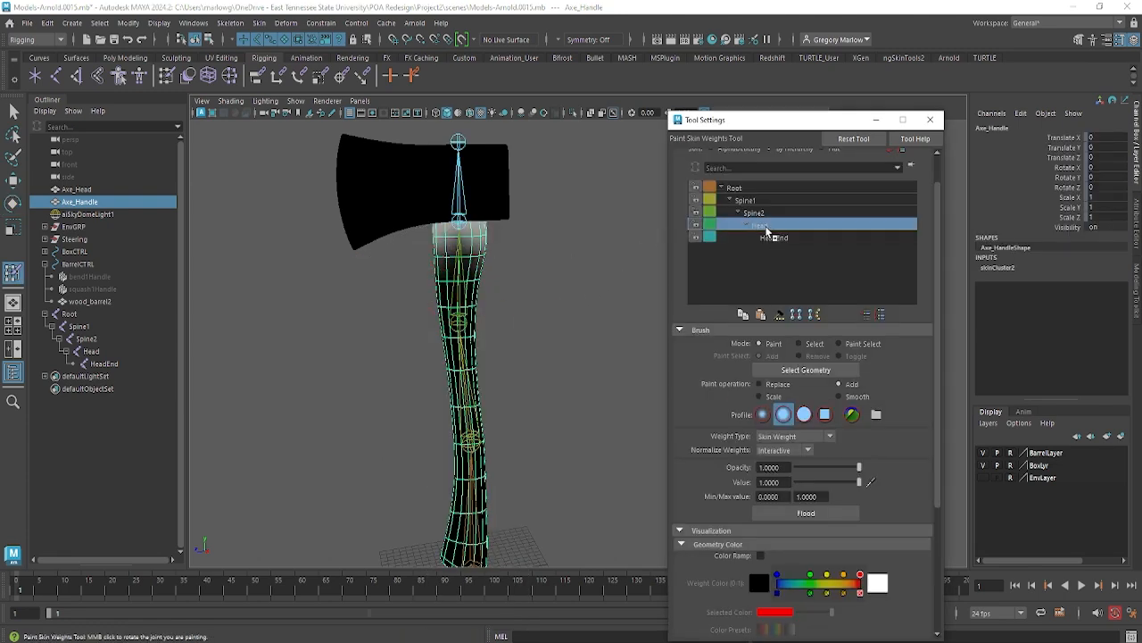
Paint added Head influence around the handle's upper end without textures displayed, and make Spine2 the active influence.
alt+right_drag(401, 211, 696, 246)
alt+middle_drag(531, 275, 510, 301)
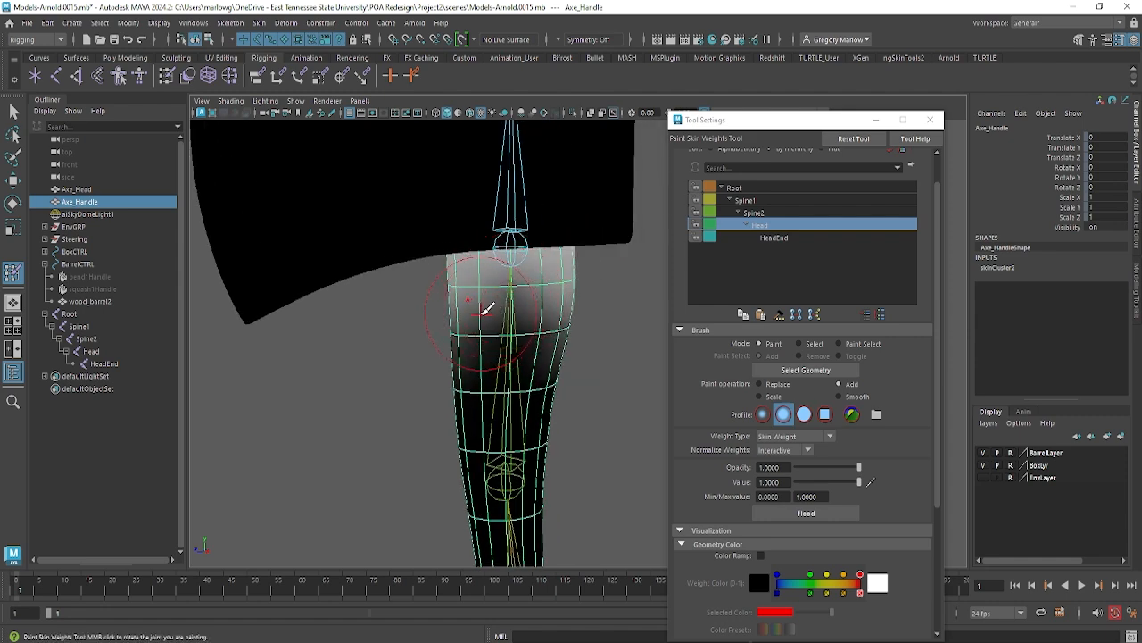
key(5)
mouse_move(484, 248)
mouse_down()
mouse_move(471, 249)
mouse_move(585, 236)
mouse_move(530, 250)
mouse_move(616, 253)
mouse_up()
drag(545, 239, 479, 240)
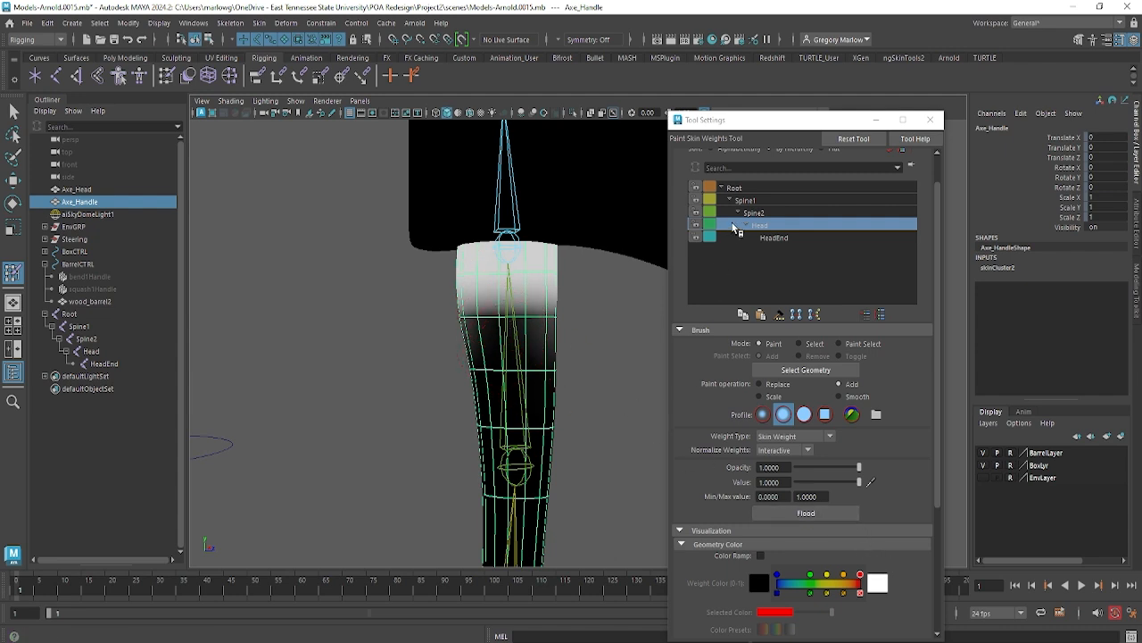
click(752, 213)
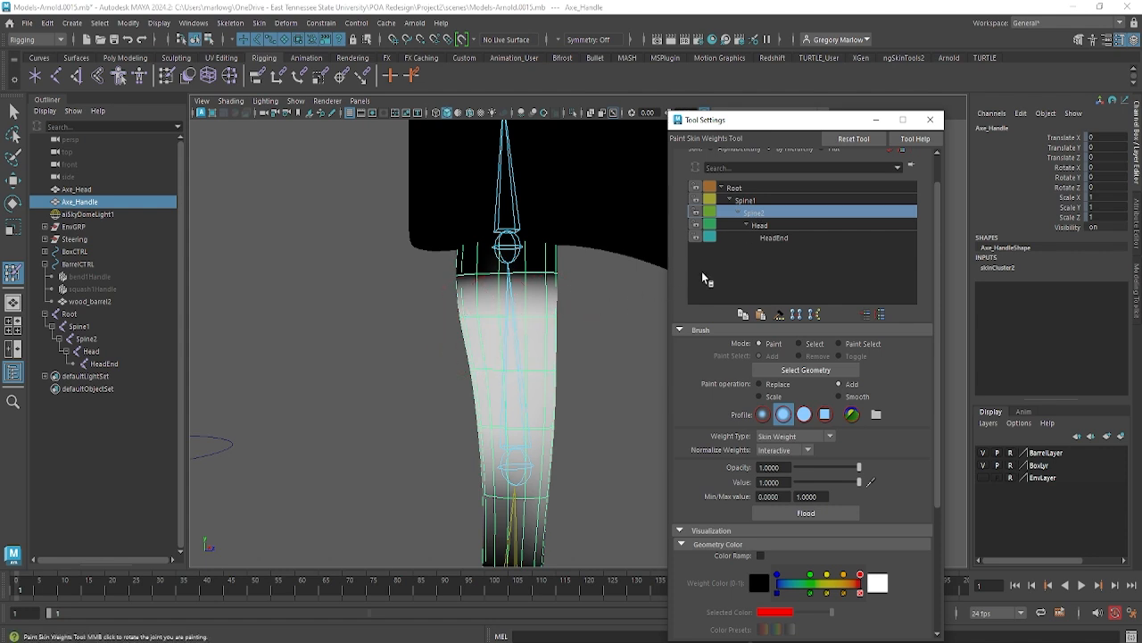
Make Head the active influence on the axe handle and set the paint value to 0.2.
click(761, 227)
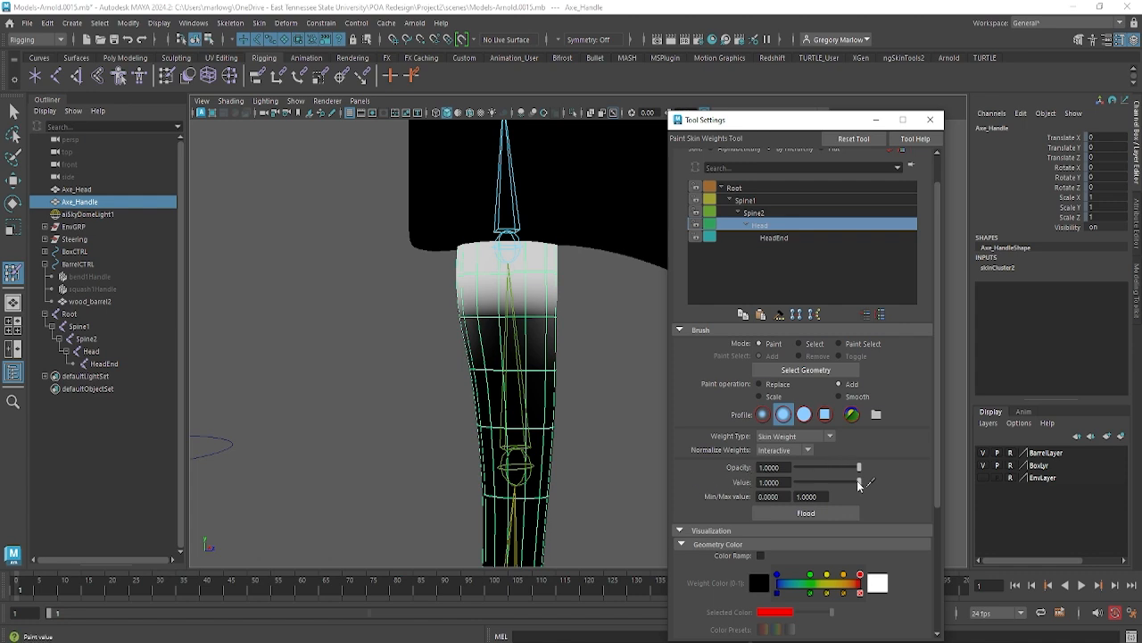
click(784, 482)
drag(785, 482, 686, 479)
text(.2)
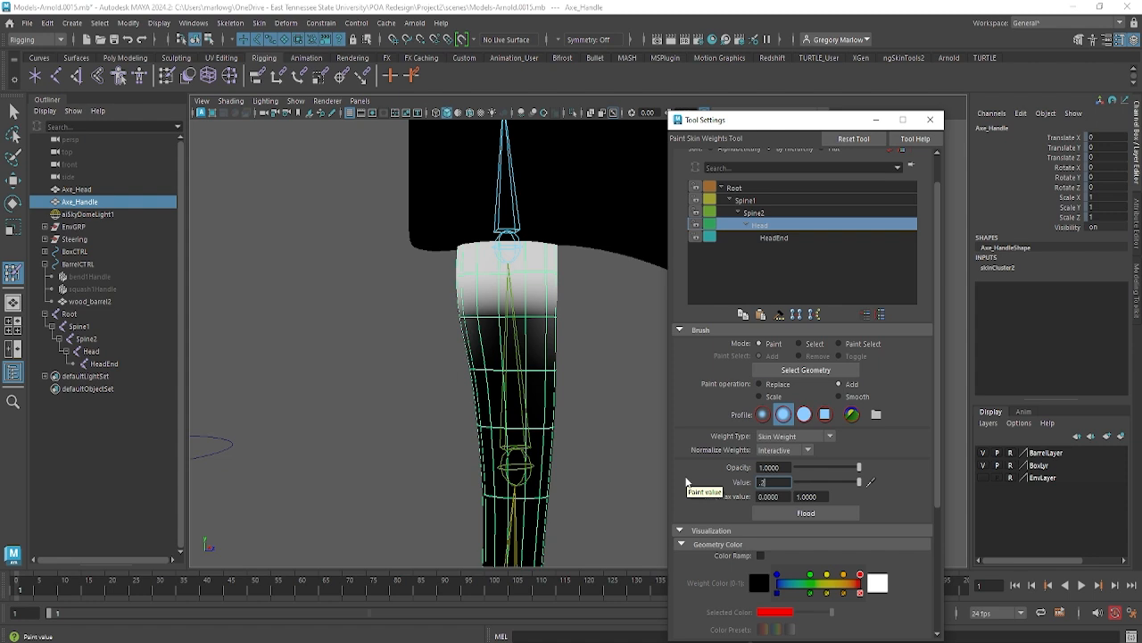
key(Return)
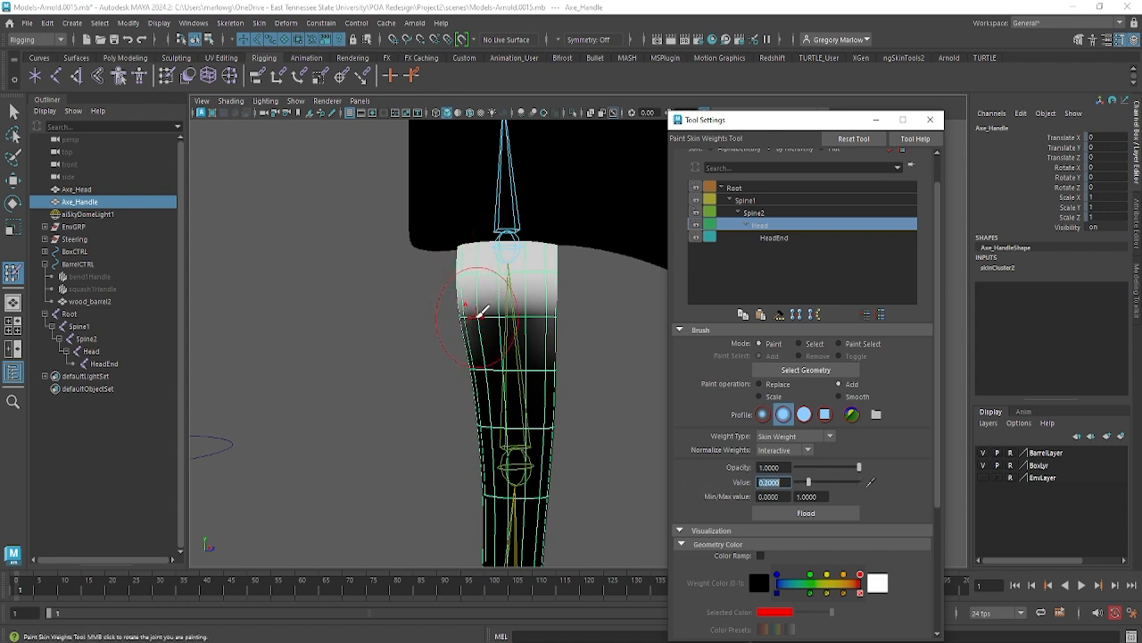
Reduce the brush size and paint Head influence in Replace mode around the handle's second edge loop below the axe head.
click(477, 310)
key(ctrl+z)
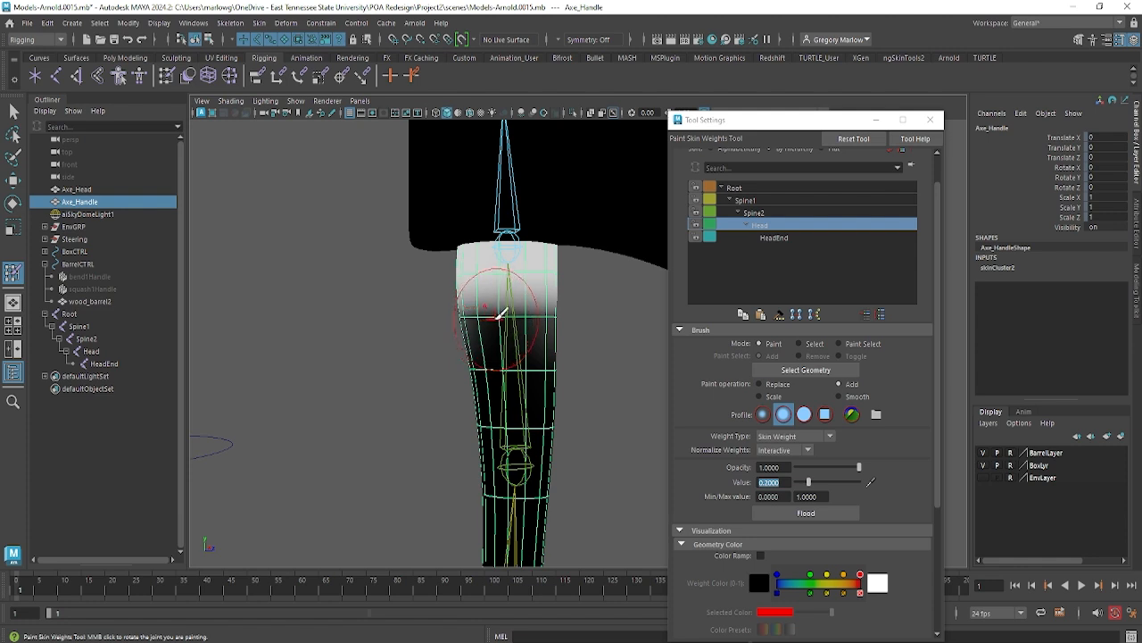
key(b)
drag(496, 314, 479, 314)
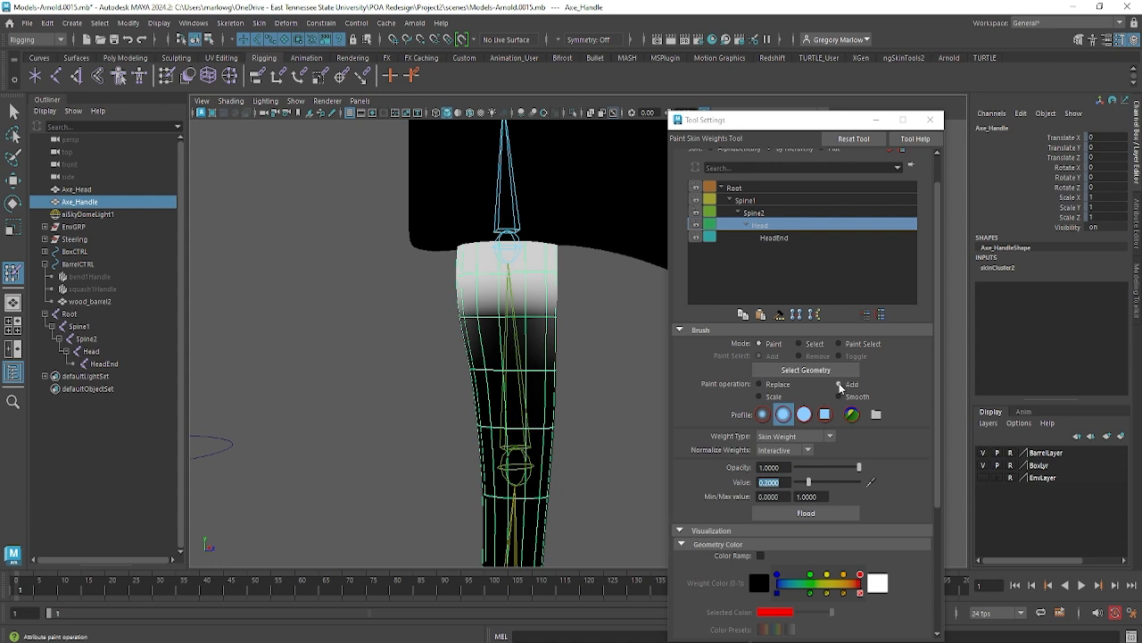
click(761, 384)
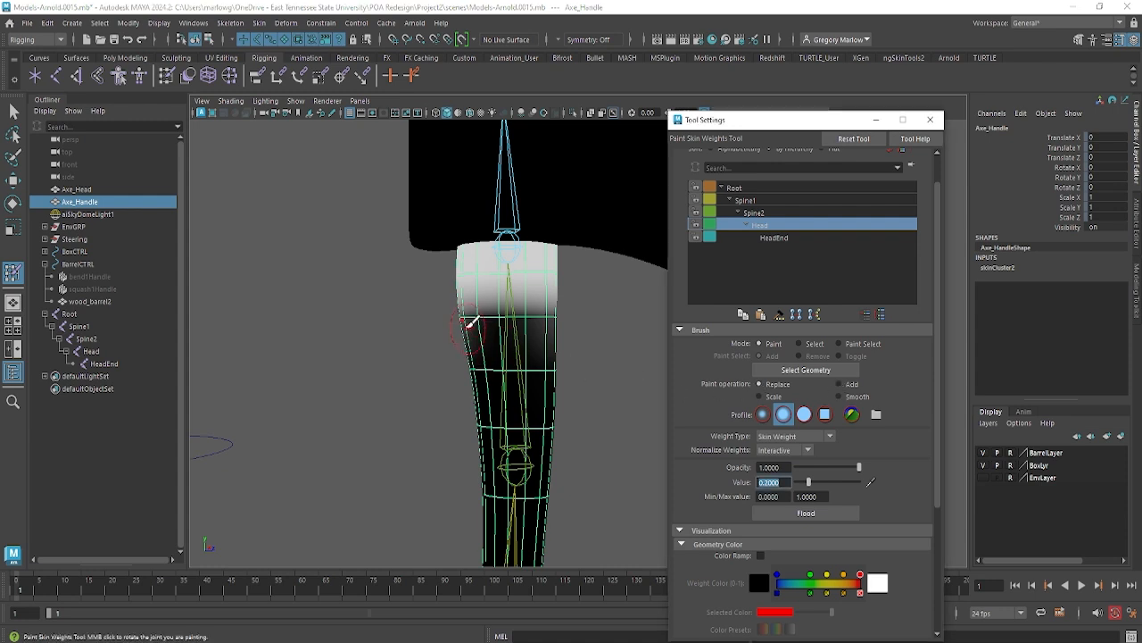
mouse_move(463, 311)
mouse_down()
mouse_move(481, 323)
mouse_move(555, 313)
mouse_move(405, 327)
mouse_move(493, 310)
mouse_up()
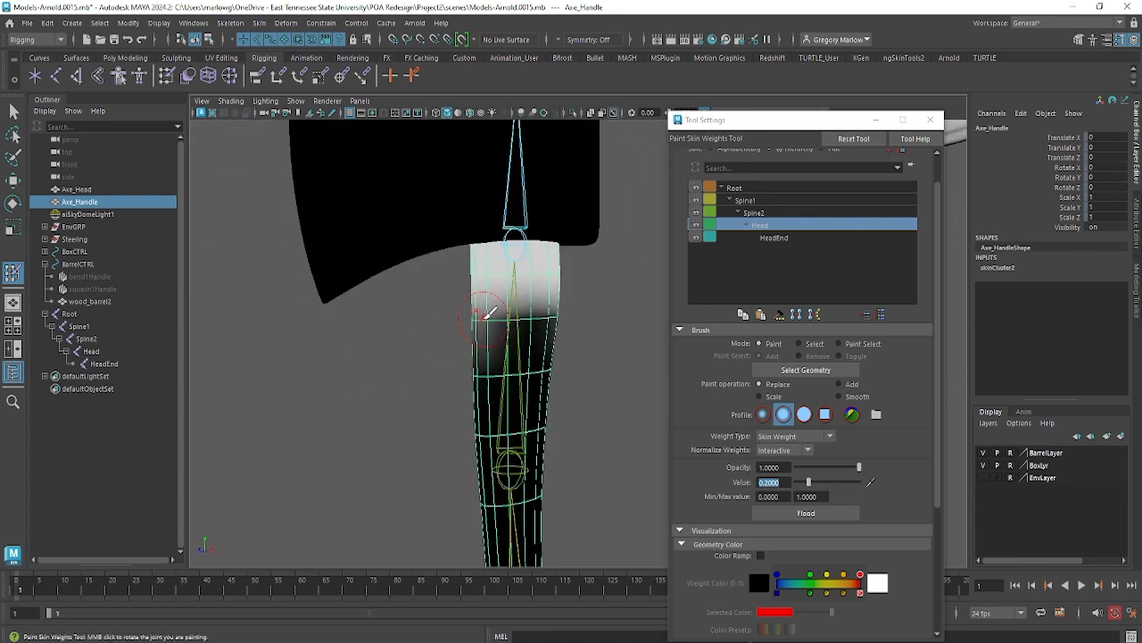
mouse_move(565, 311)
alt+mouse_down()
mouse_move(449, 313)
mouse_move(472, 339)
mouse_move(524, 332)
alt+mouse_up()
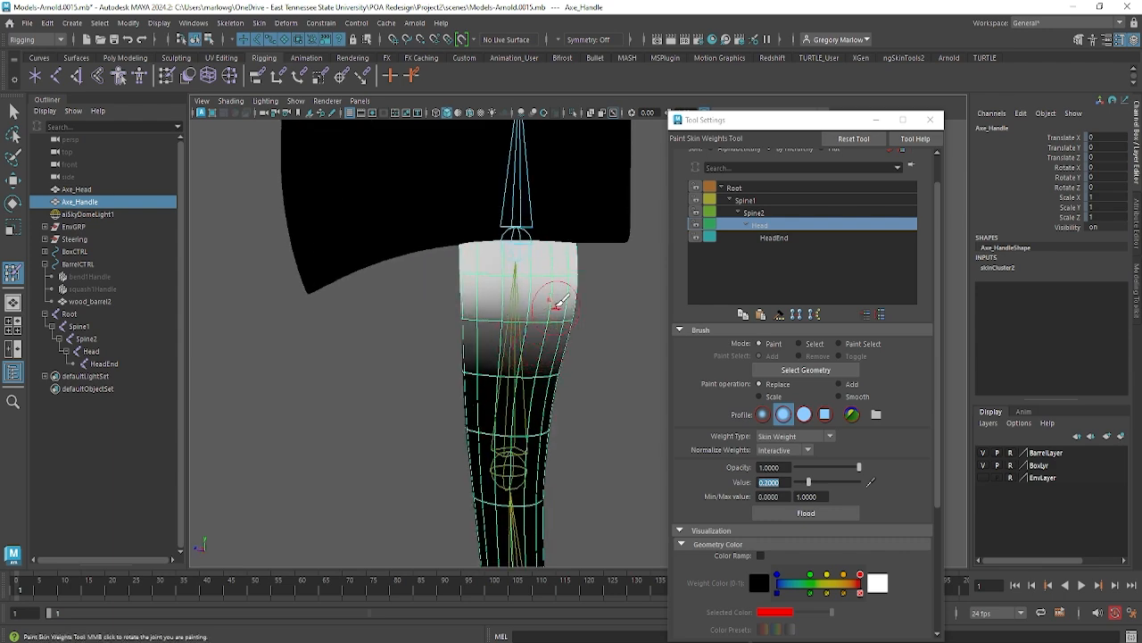
Test the axe head's deformation by freely rotating the Head joint, and undo the test rotation.
key(e)
click(528, 239)
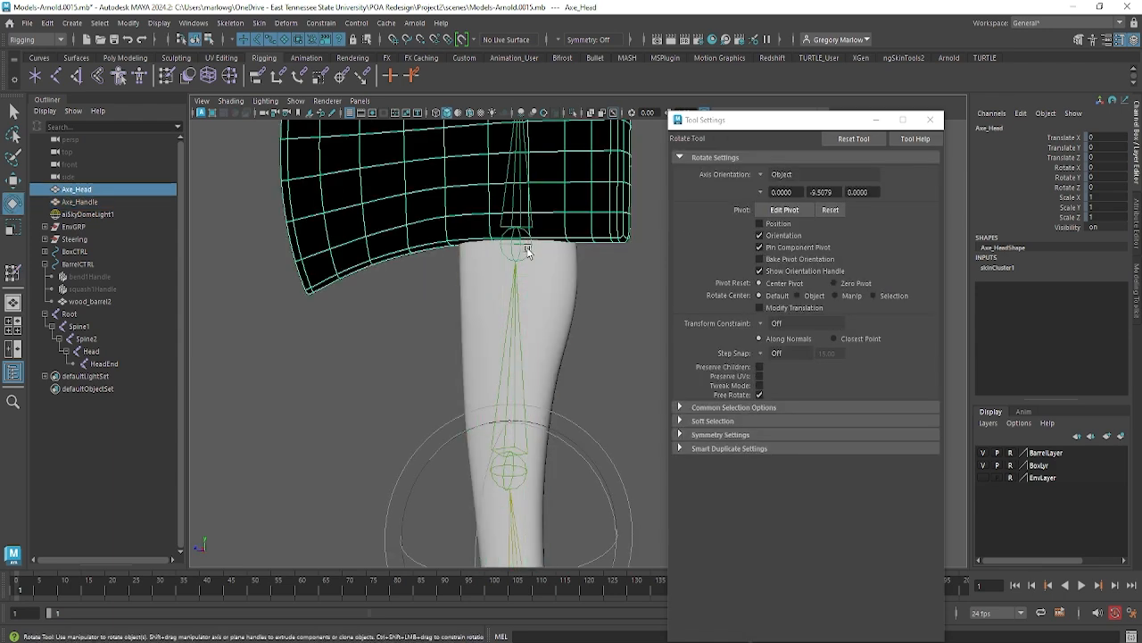
click(527, 250)
click(518, 244)
drag(497, 238, 531, 197)
alt+drag(496, 271, 540, 400)
key(ctrl+z)
key(ctrl+z)
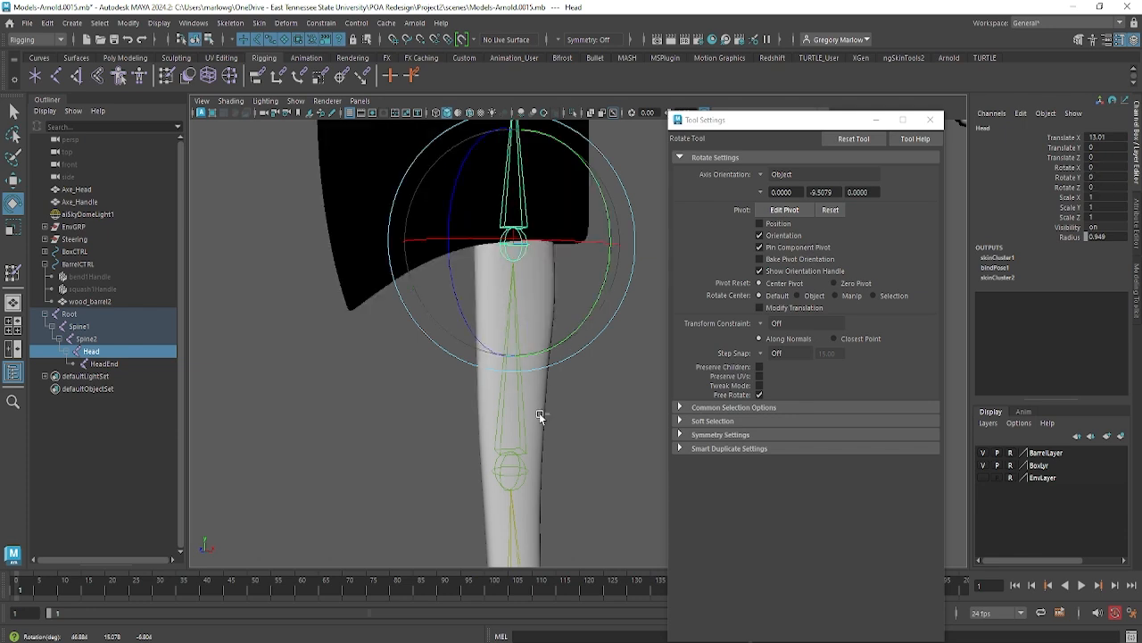
Test the handle's bend by rotating the Spine2 joint to about -67° in Z, and undo the rotation.
click(519, 455)
alt+drag(548, 457, 479, 424)
drag(454, 381, 552, 429)
alt+middle_drag(544, 414, 378, 298)
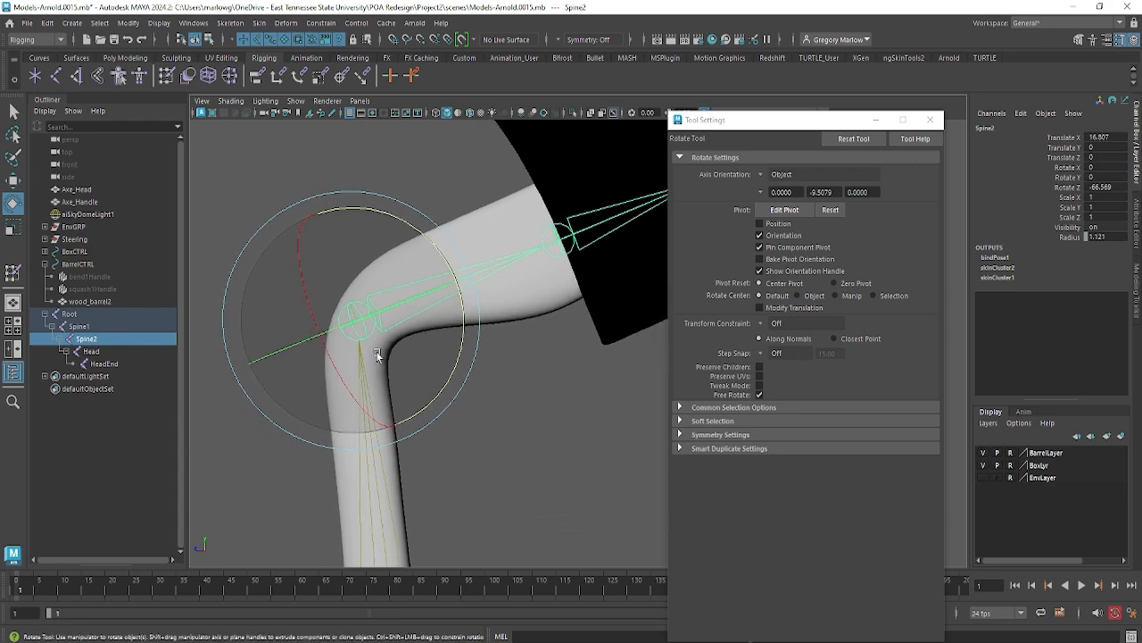
key(ctrl+z)
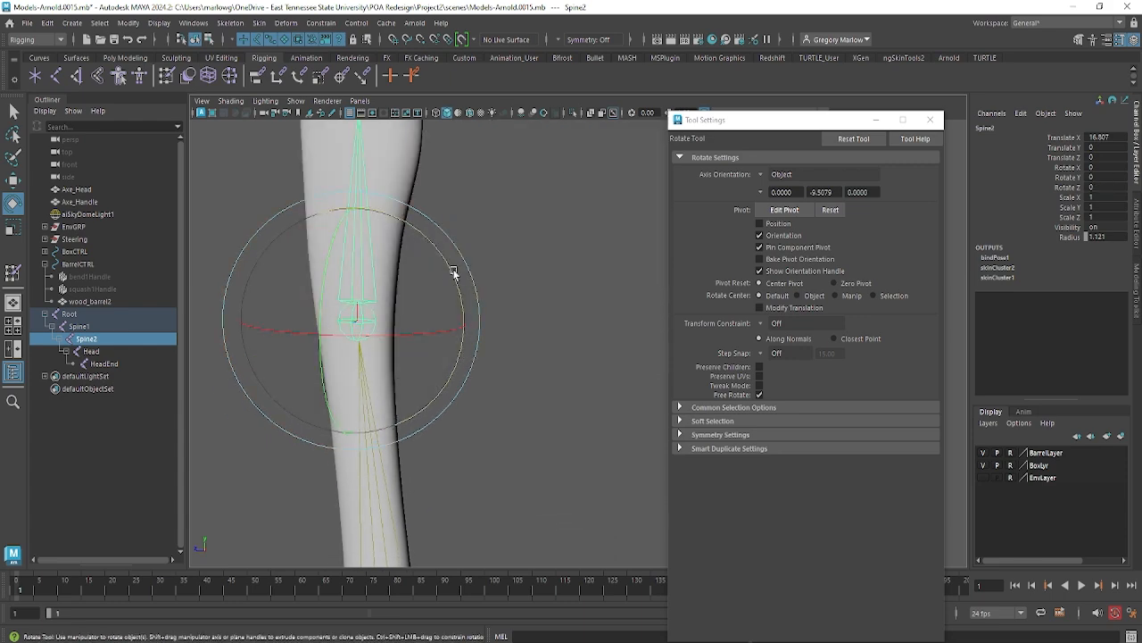
Reopen Paint Skin Weights on Axe_Handle, set the paint operation to Smooth, and flood the Spine2 influence twice.
alt+middle_drag(454, 274, 471, 305)
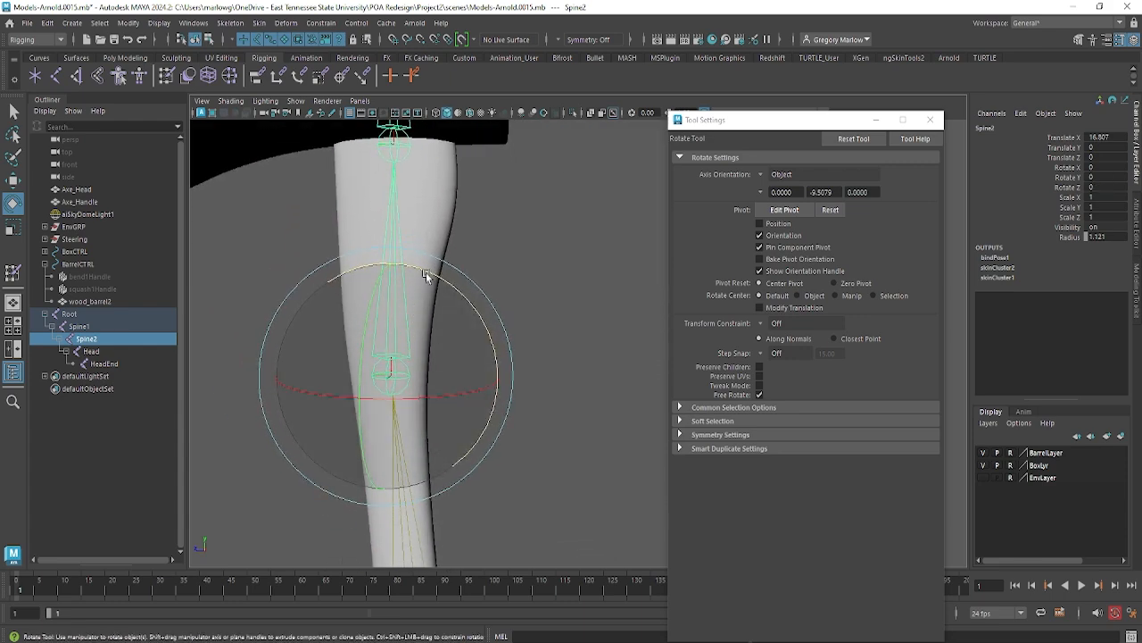
click(440, 215)
right_drag(444, 221, 393, 205)
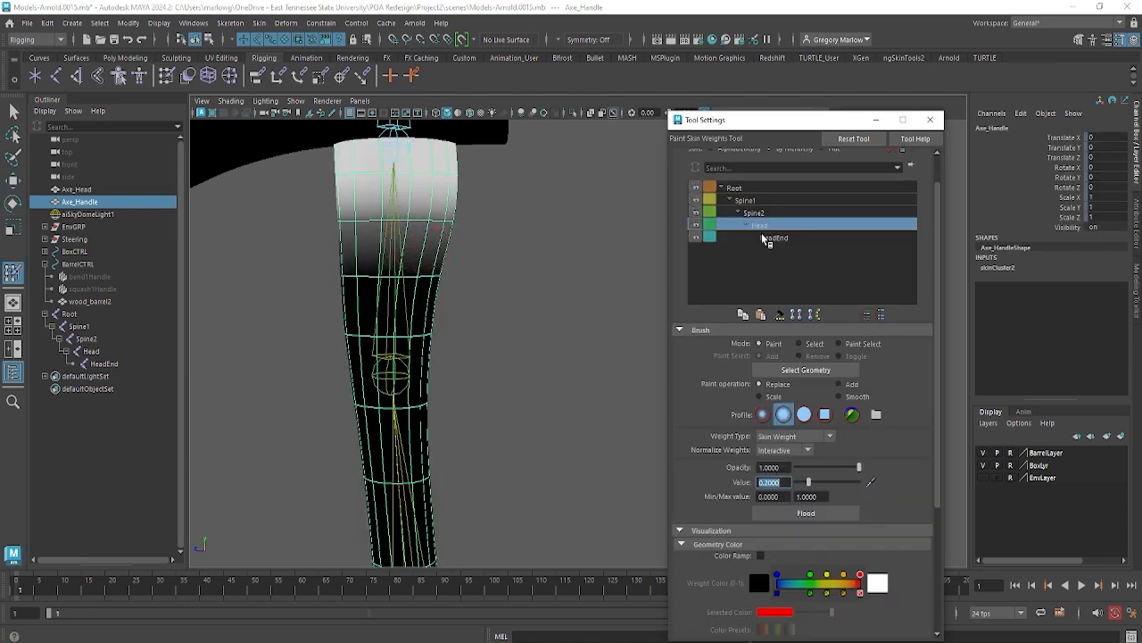
click(768, 214)
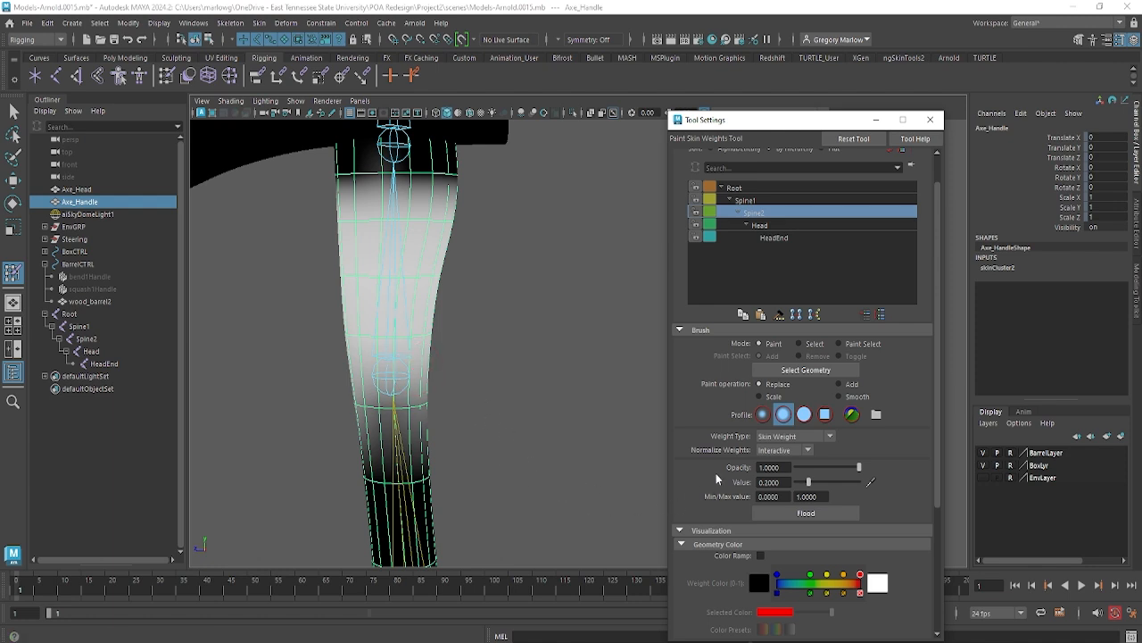
click(840, 396)
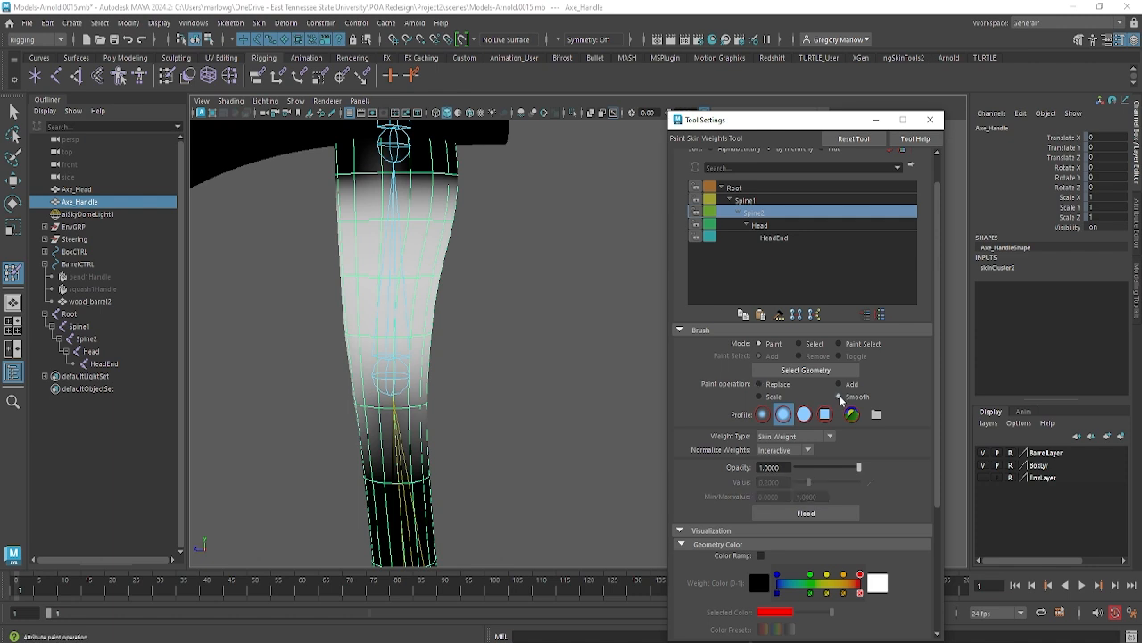
click(805, 518)
click(805, 517)
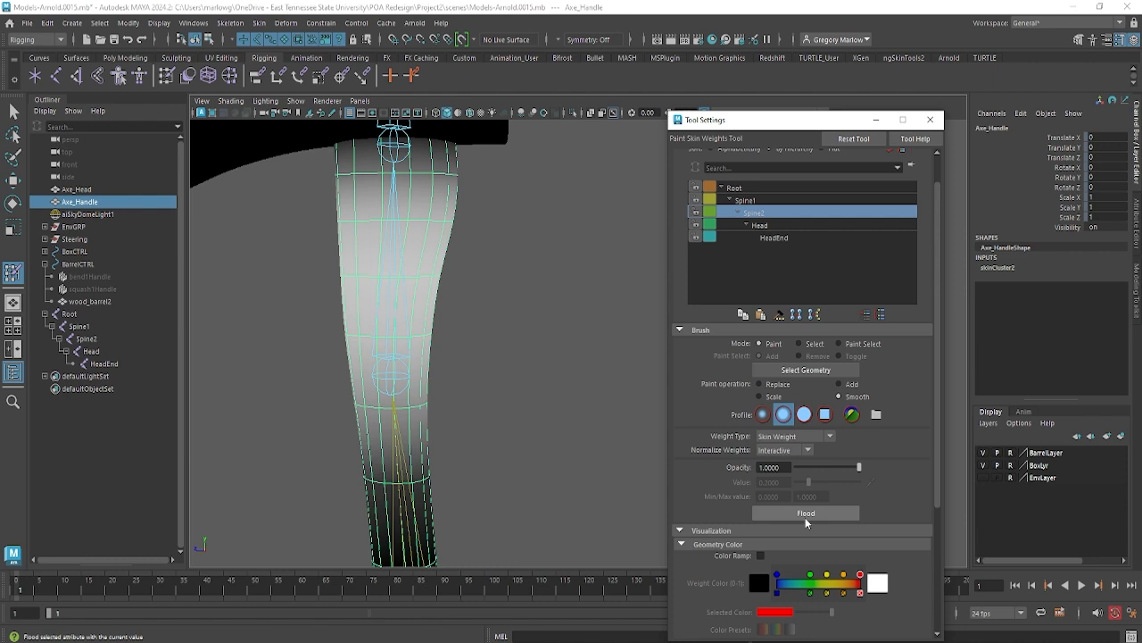
Smooth the Spine1 influence over the whole handle by flooding it repeatedly.
click(750, 200)
alt+middle_drag(556, 453, 561, 130)
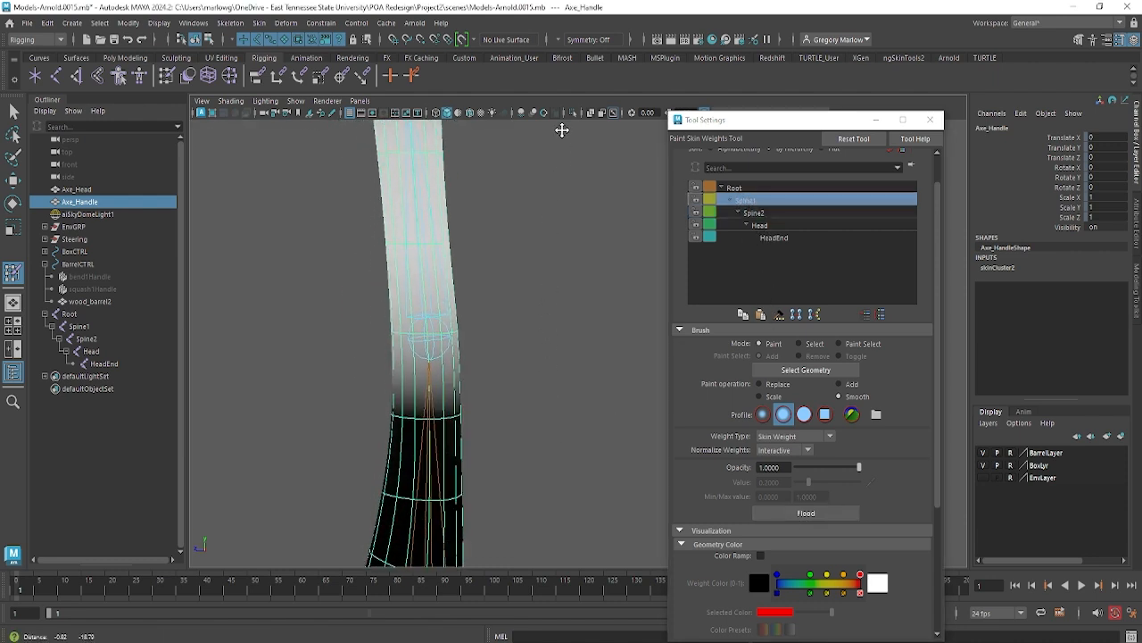
click(812, 515)
click(812, 514)
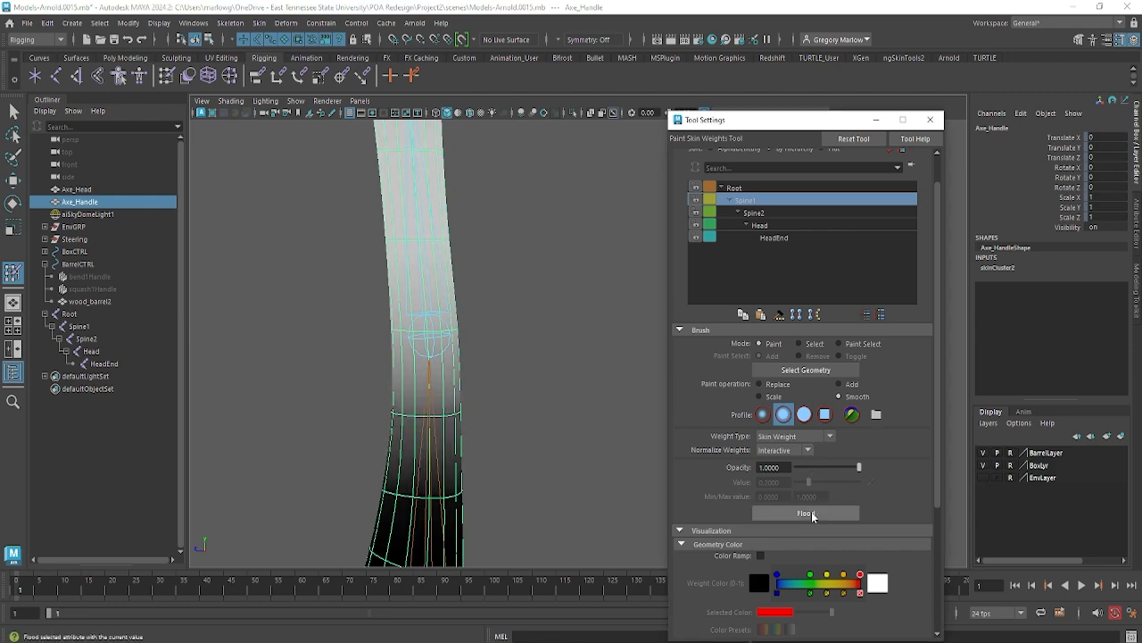
click(813, 514)
Smooth the Root influence over the whole handle by flooding it twice.
alt+middle_drag(441, 439, 443, 214)
click(737, 189)
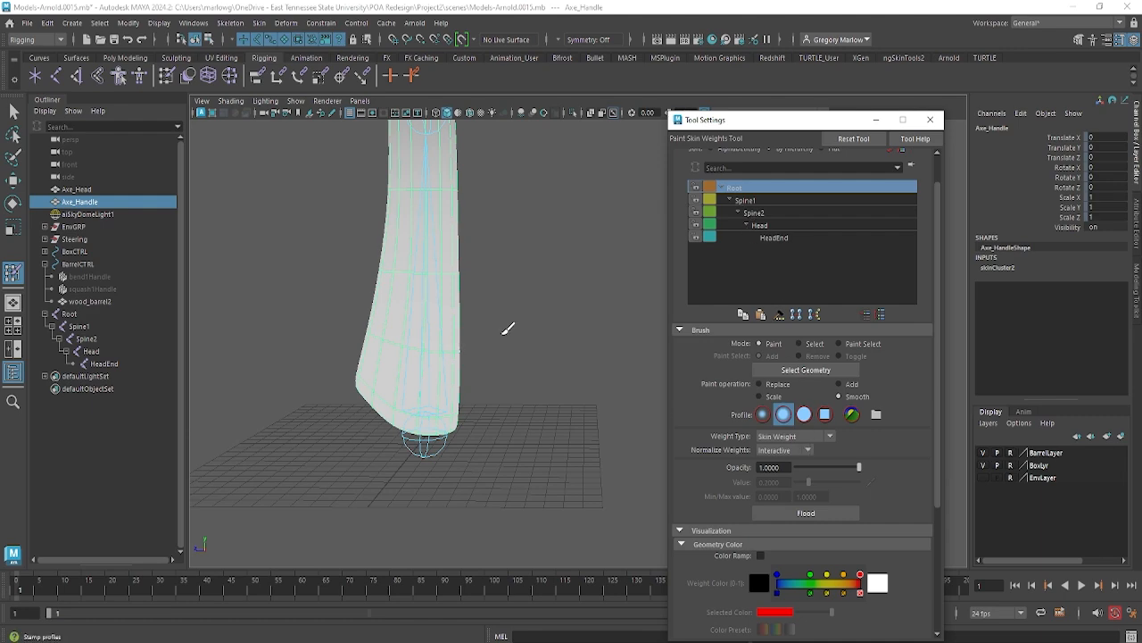
alt+middle_drag(334, 294, 336, 538)
alt+right_drag(488, 437, 235, 391)
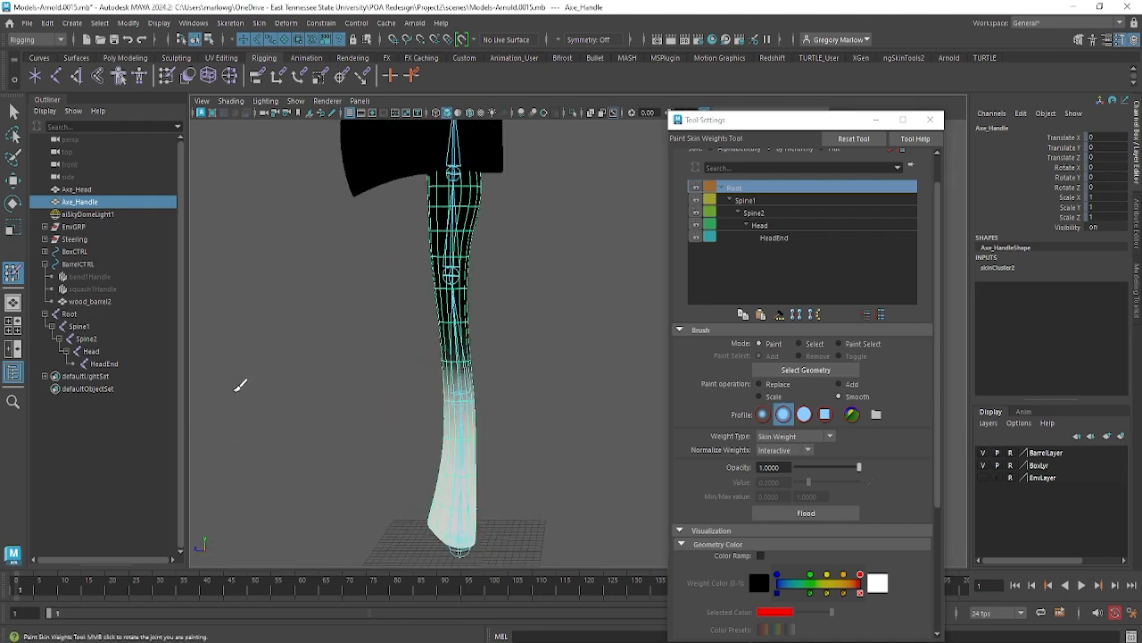
click(801, 519)
click(801, 520)
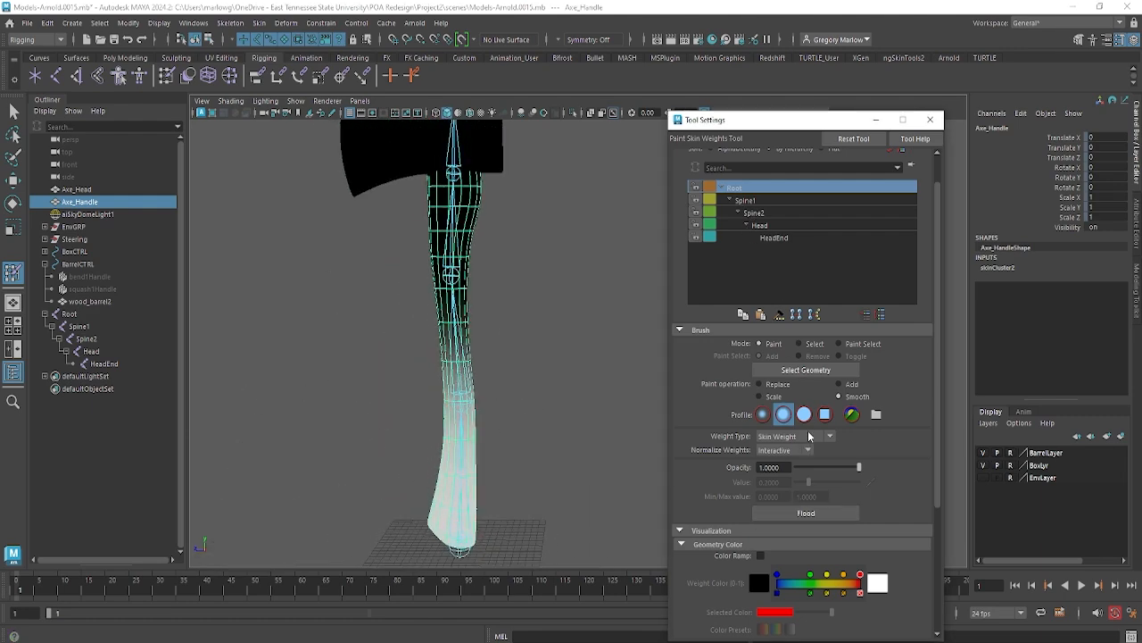
Check the Spine1 and Spine2 influences, and flood the Head influence with Smooth.
click(756, 202)
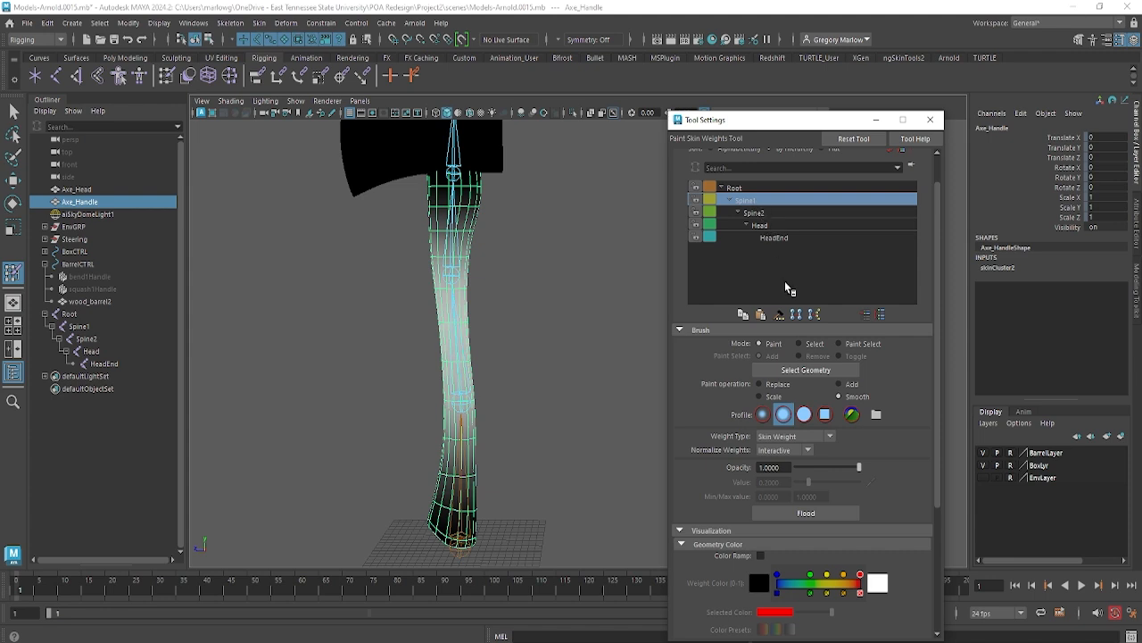
click(763, 215)
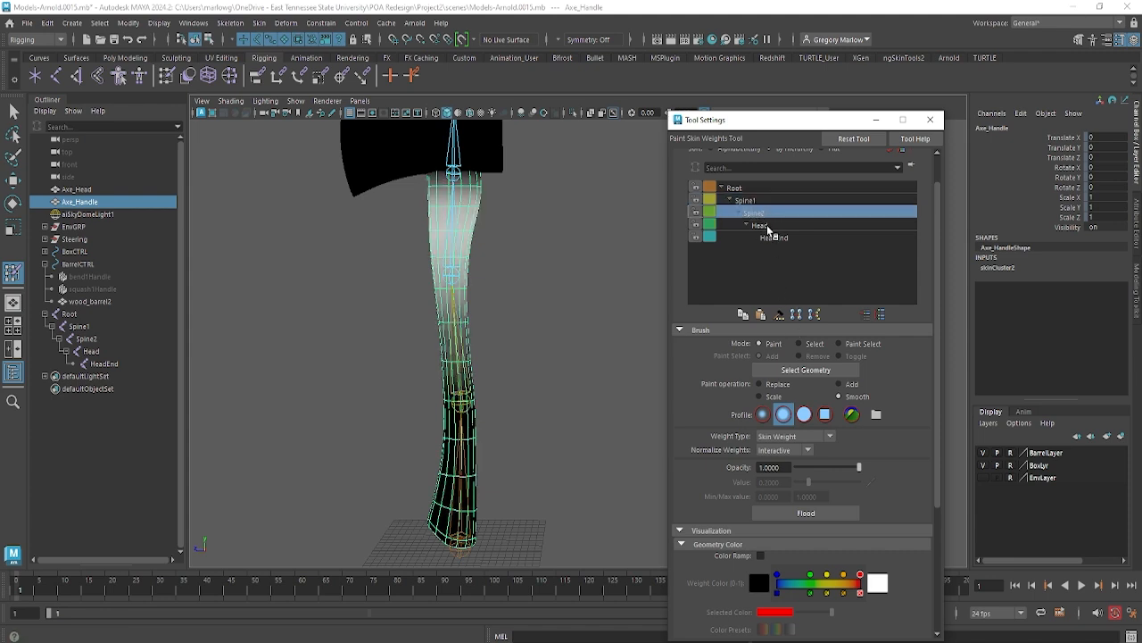
click(766, 226)
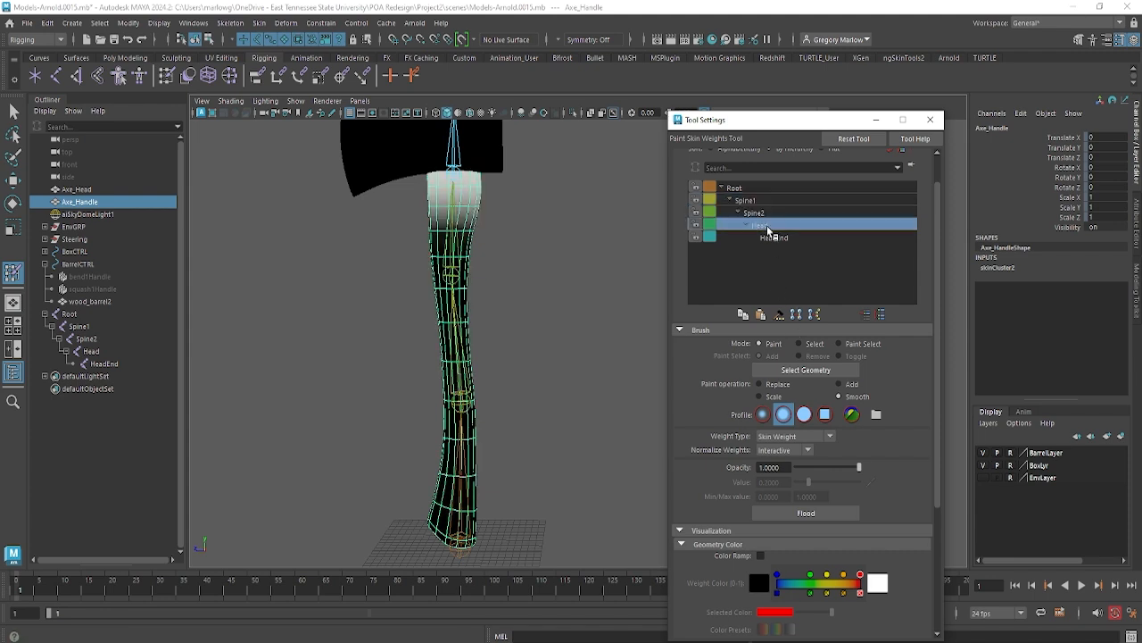
click(815, 516)
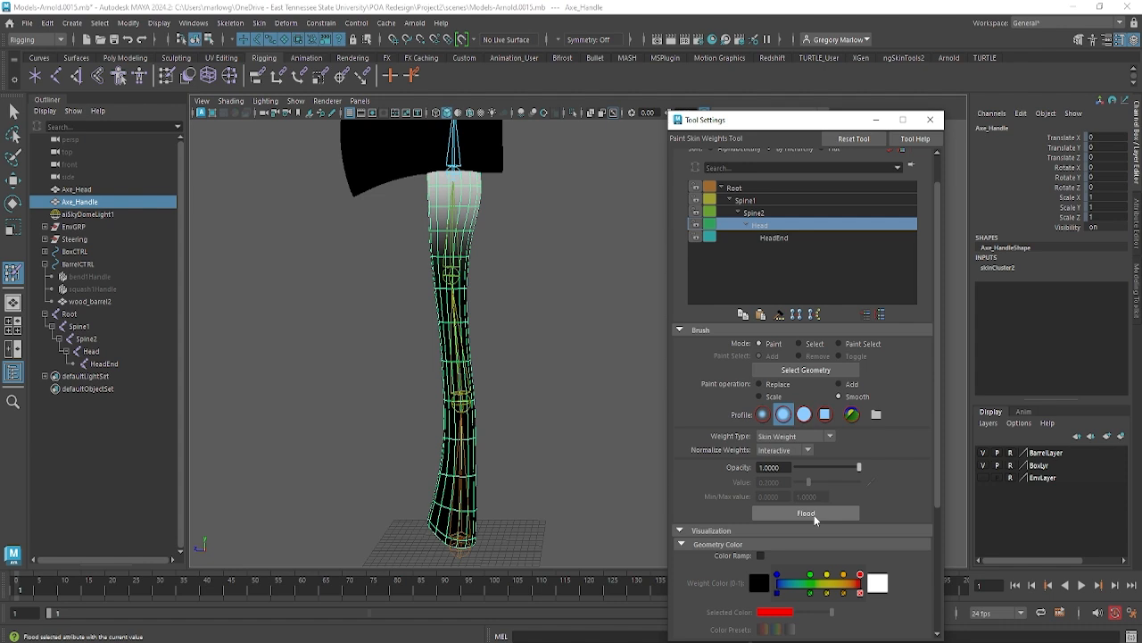
Test the smoothed handle by rotating Spine2 and then Spine1 to about -24° in Z, and undo the test rotations.
key(e)
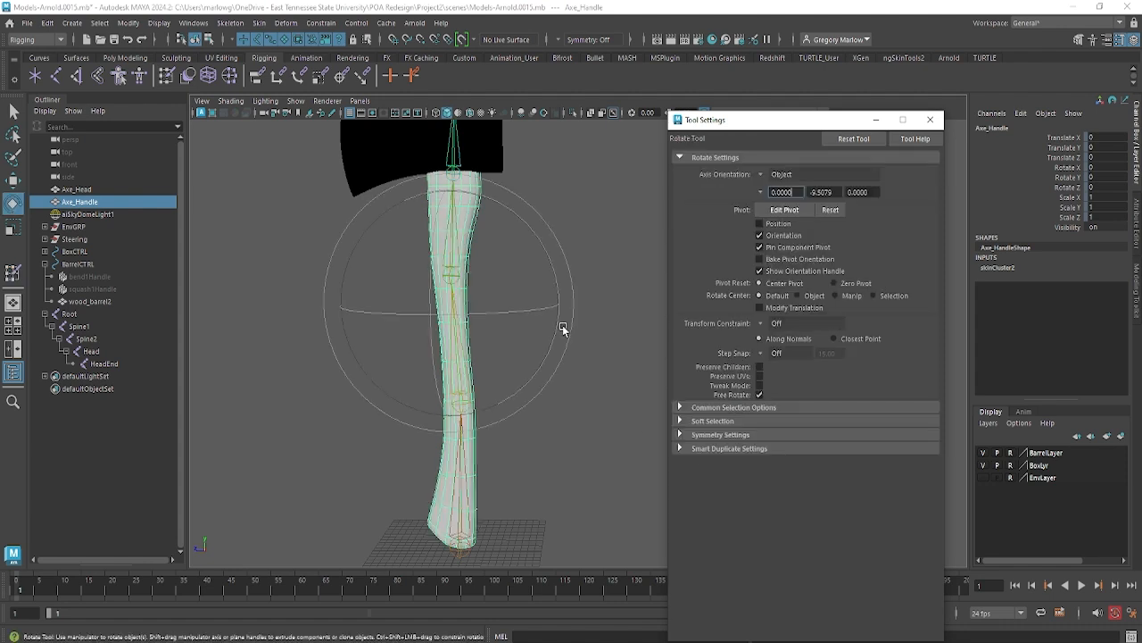
click(603, 240)
click(85, 338)
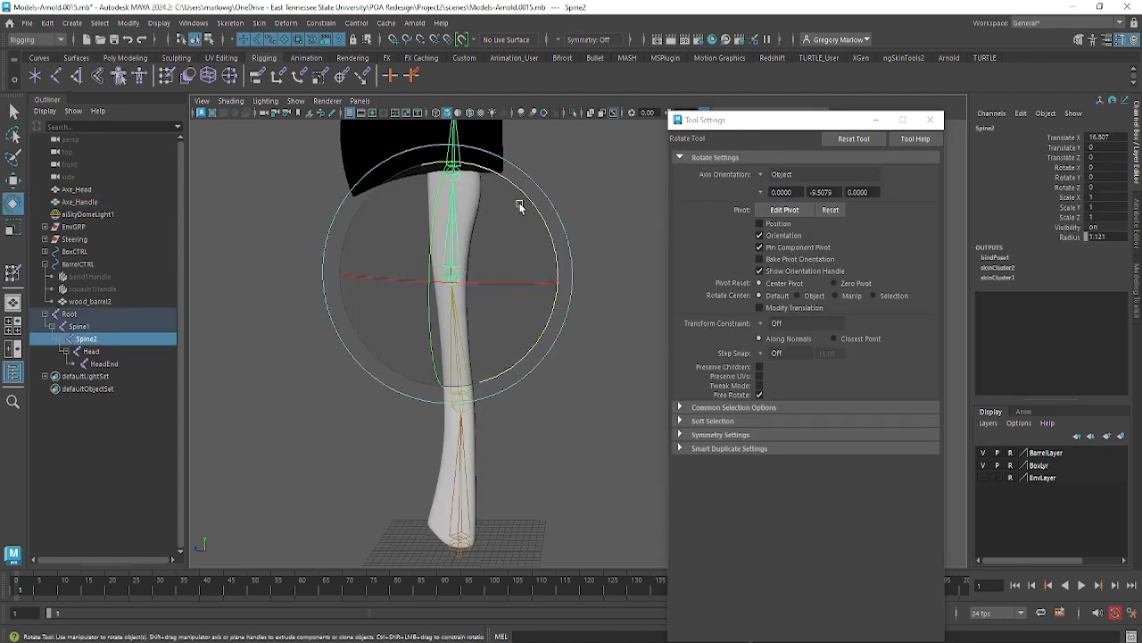
drag(520, 207, 532, 373)
click(598, 458)
click(454, 379)
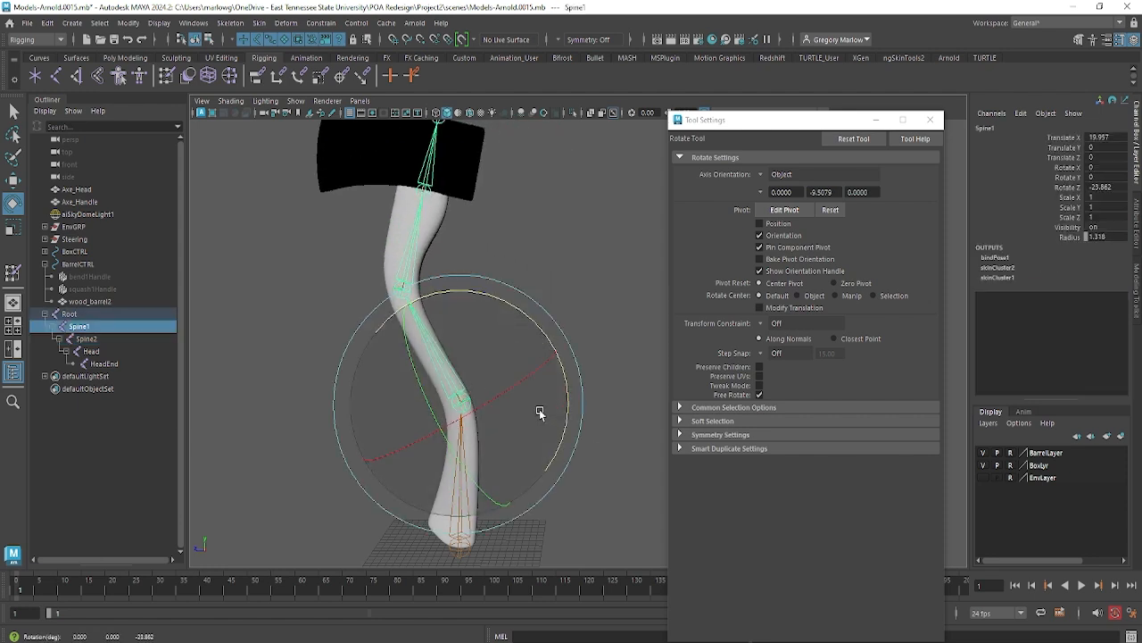
key(ctrl+z)
key(ctrl+z)
key(ctrl+z)
key(ctrl+z)
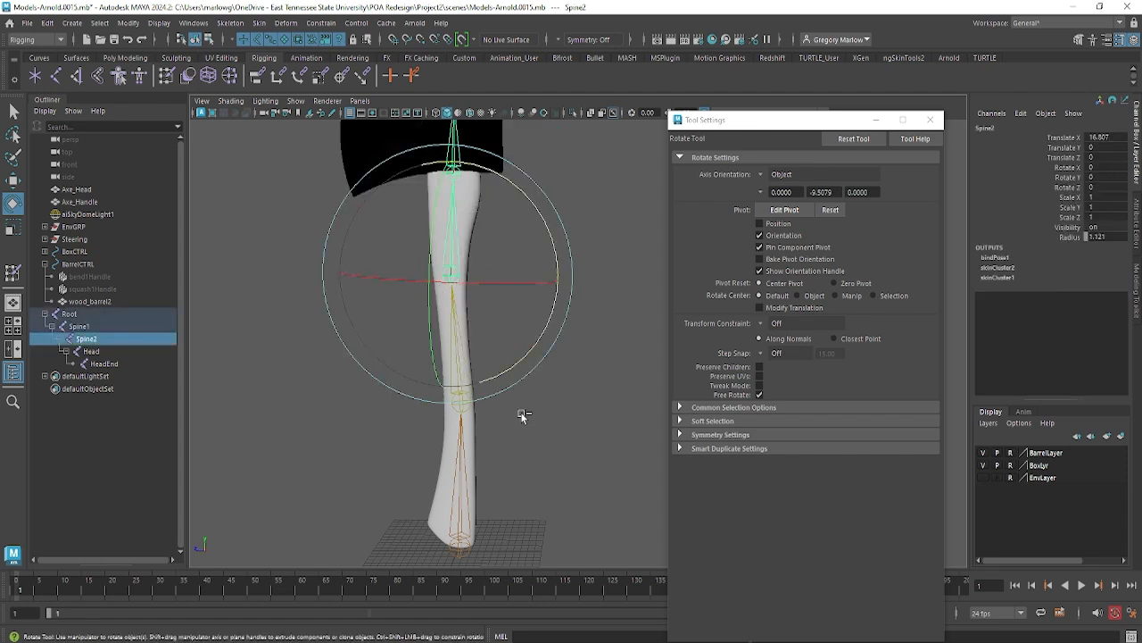
Select the Head joint and test the axe head's movement with a small free rotation.
alt+drag(514, 409, 549, 290)
click(582, 308)
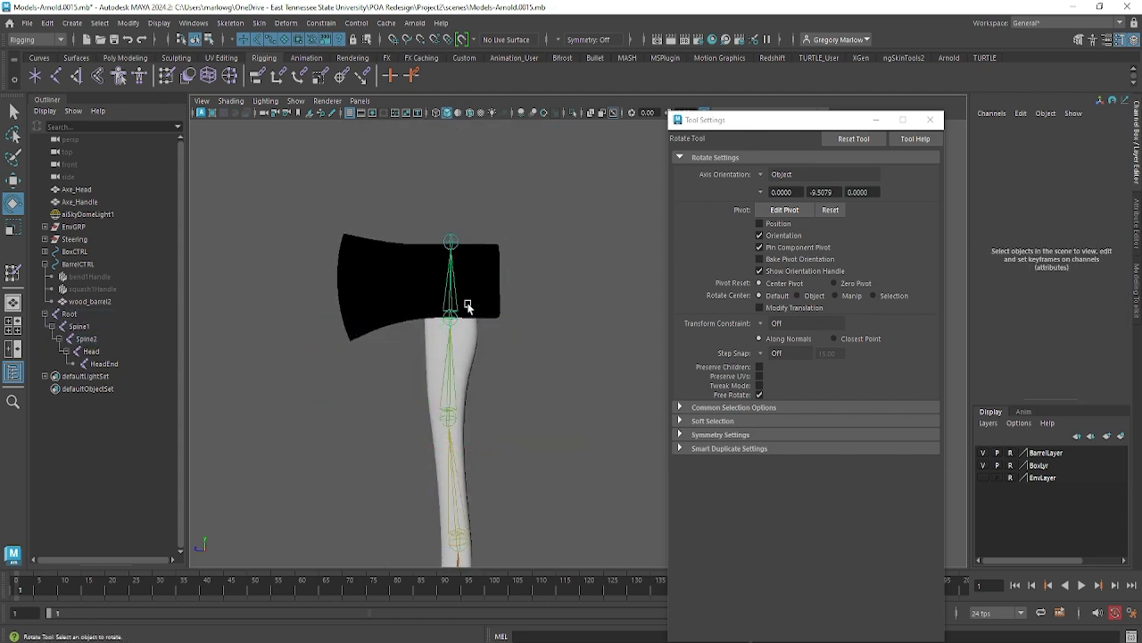
alt+drag(357, 390, 440, 398)
alt+middle_drag(439, 398, 511, 312)
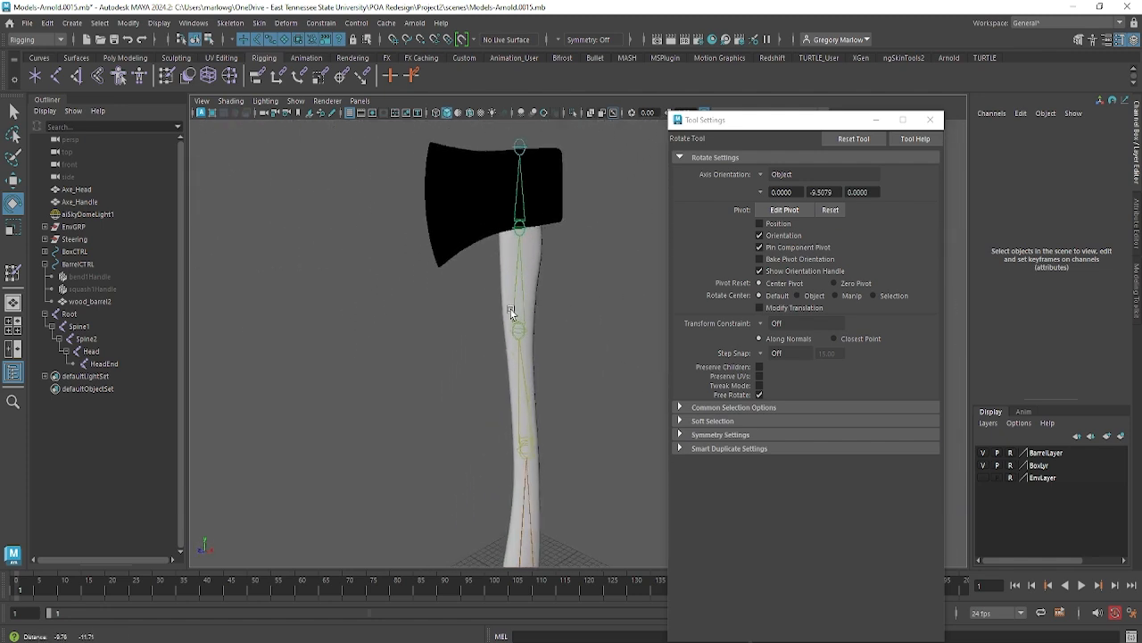
alt+right_drag(511, 312, 469, 345)
alt+middle_drag(469, 344, 421, 337)
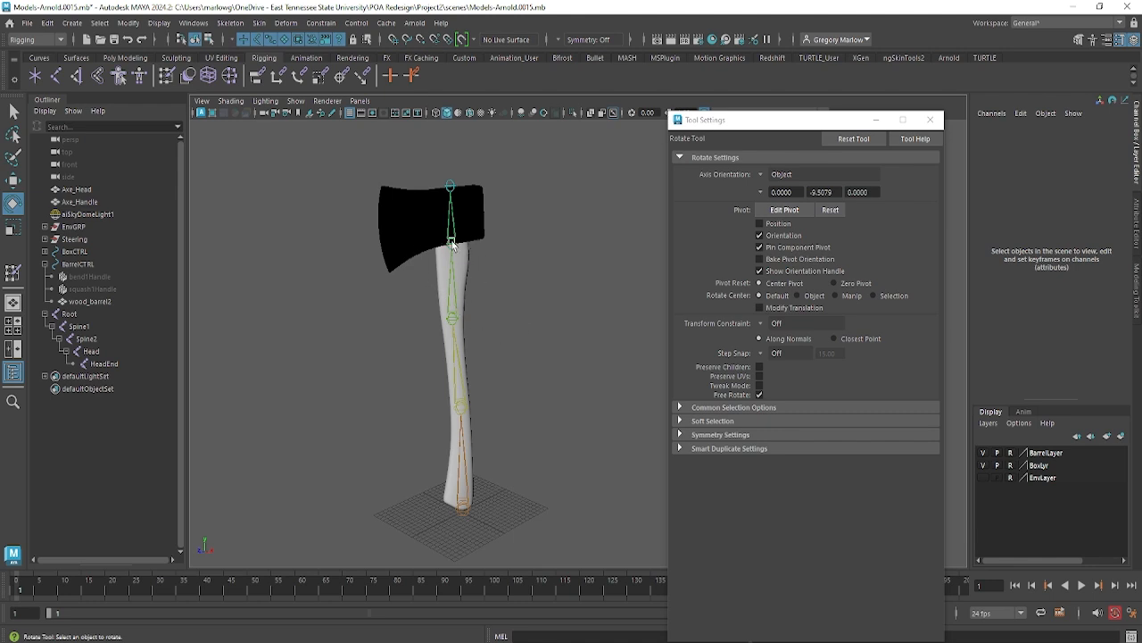
click(451, 241)
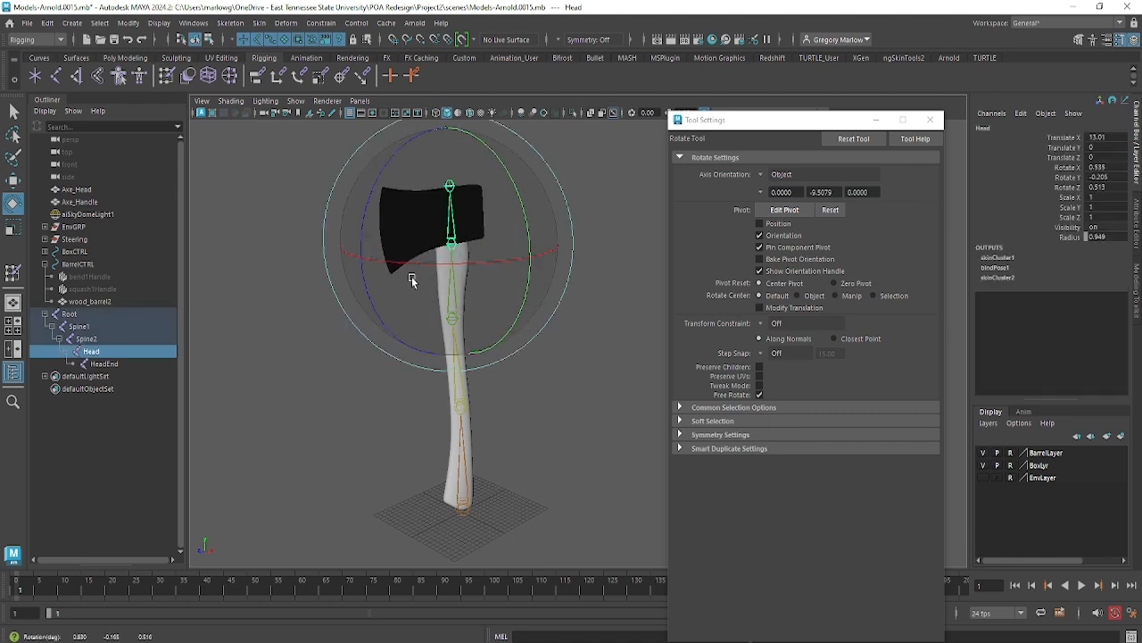